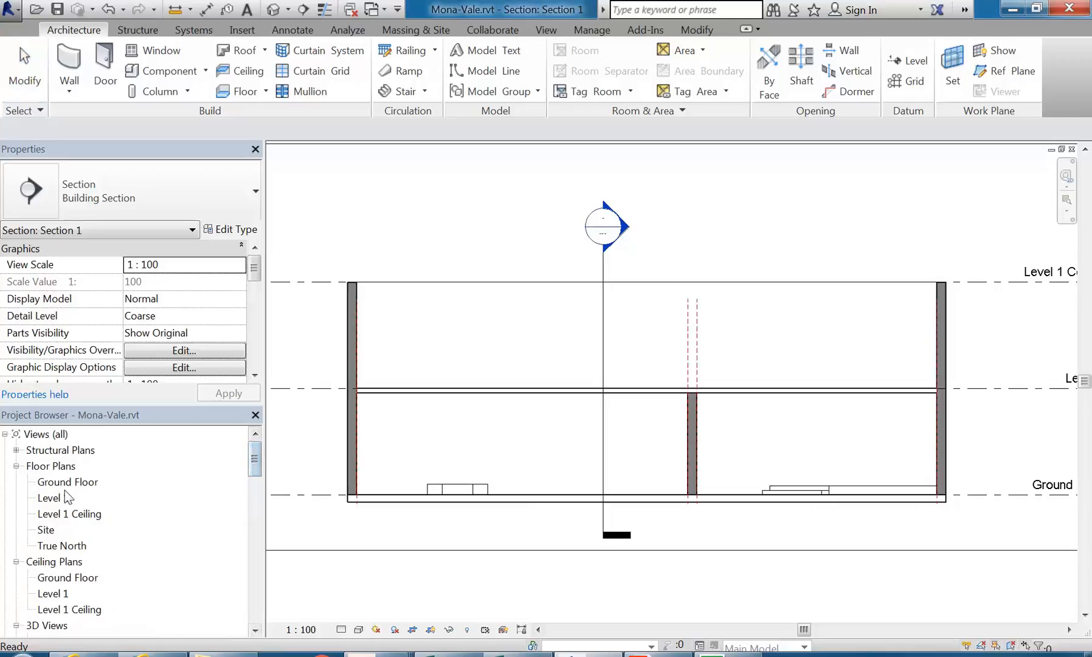
Step: Open the Ground Floor plan and look over the building's wall layout
middle_click_drag(475, 470, 464, 553)
scroll(528, 416, "up", 4)
scroll(553, 476, "up", 2)
middle_click_drag(557, 482, 536, 463)
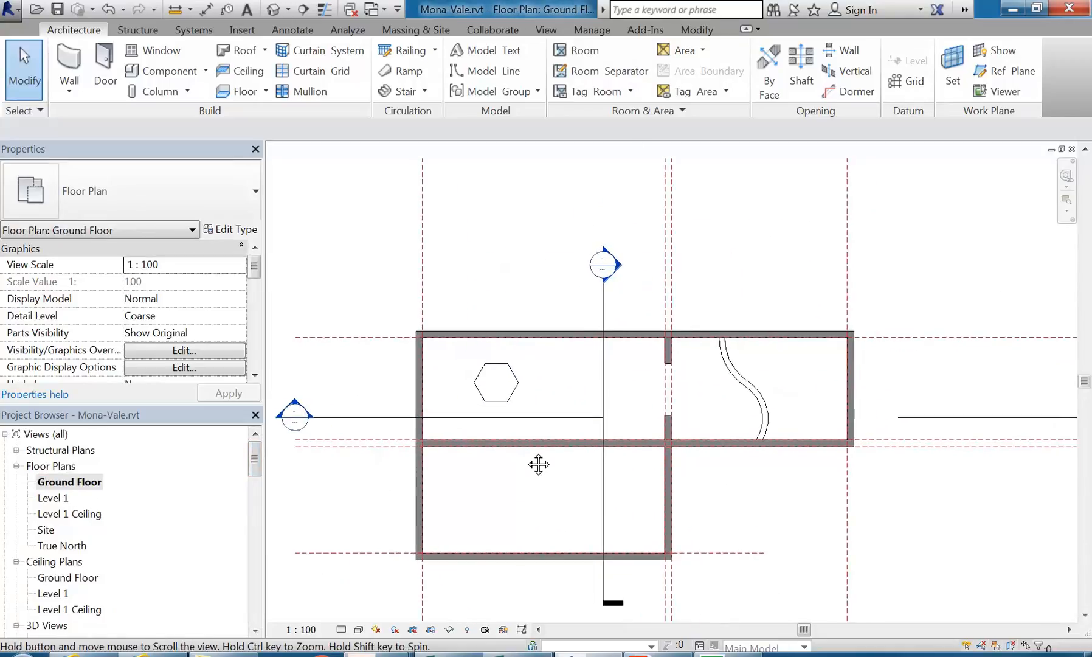
middle_click_drag(504, 288, 474, 234)
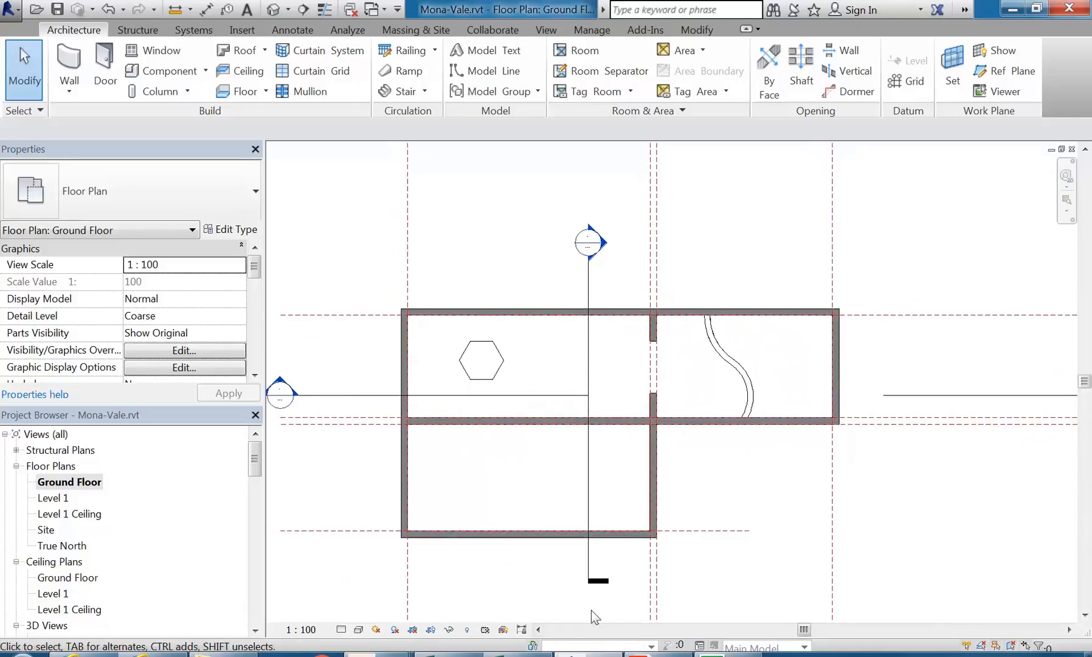
Step: Switch to the Assessment 1 brief in Adobe Acrobat, return to its first page, and open the Edit PDF tool
left_click(657, 655)
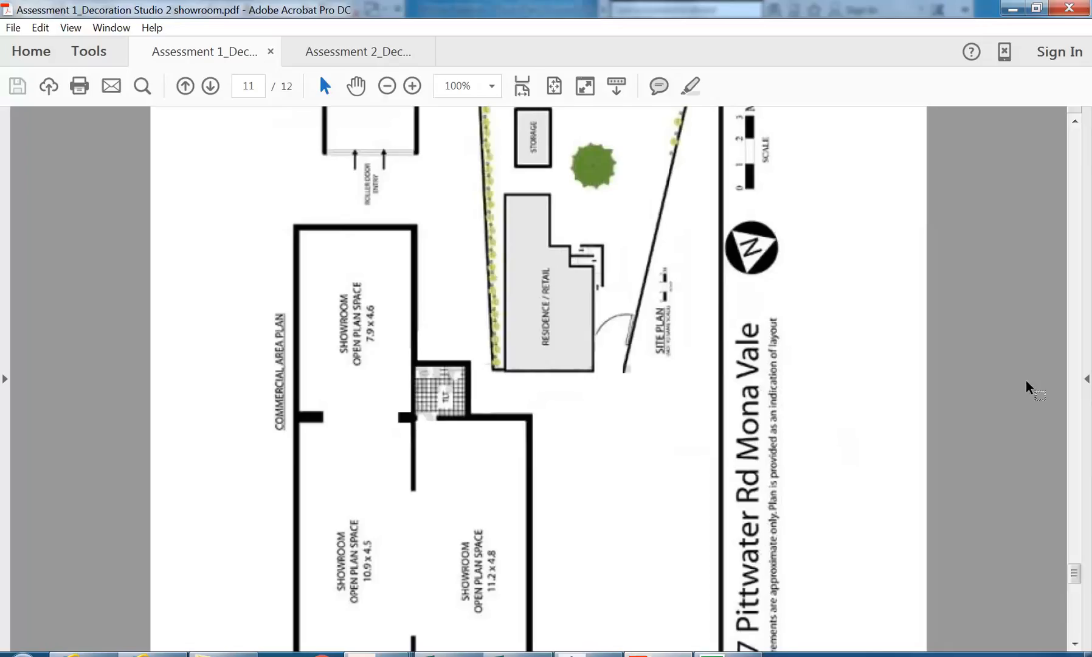
left_click_drag(1074, 569, 1075, 157)
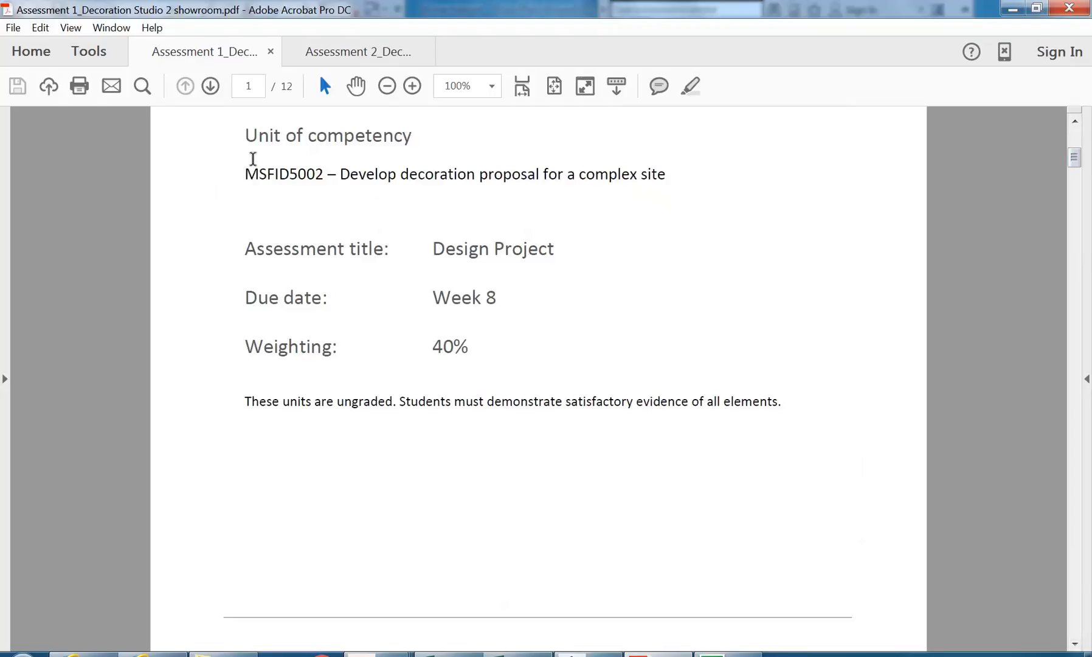
left_click(89, 54)
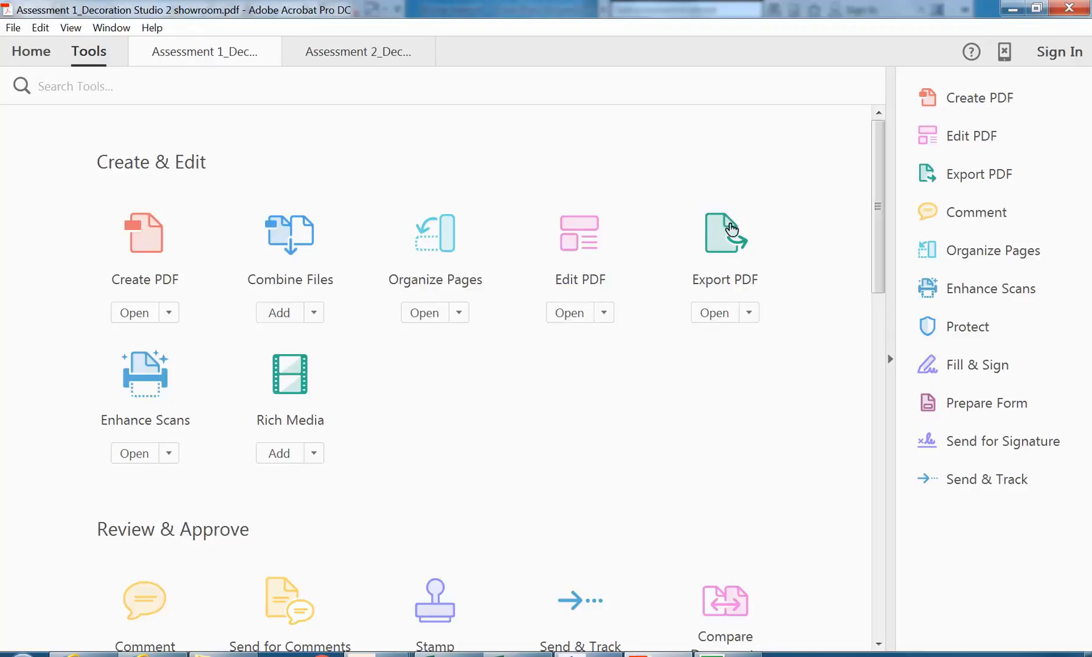
left_click(576, 267)
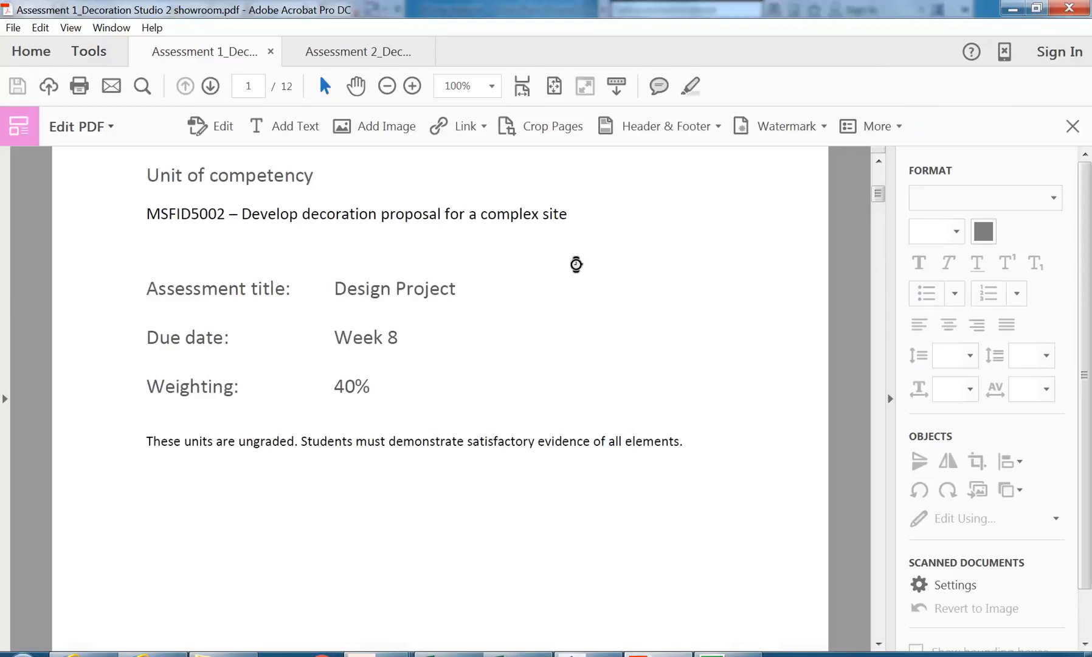
Step: Select the building's street-front photo on page 7 of the brief and open it for editing in Adobe Photoshop
left_click_drag(881, 196, 882, 411)
left_click(539, 374)
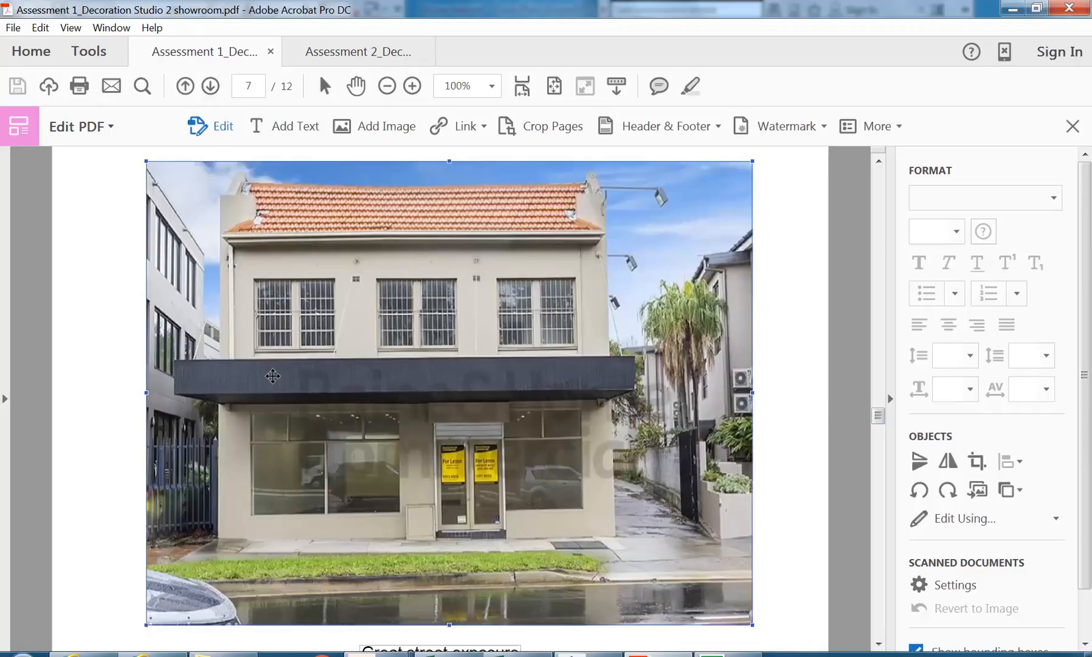
right_click(273, 377)
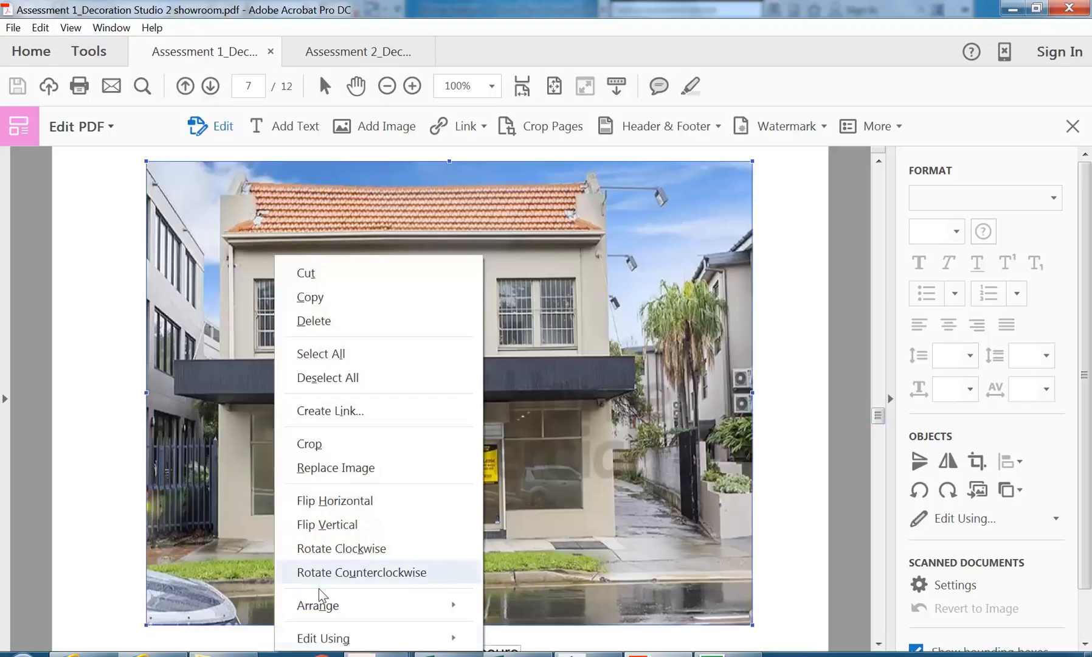
mouse_move(338, 639)
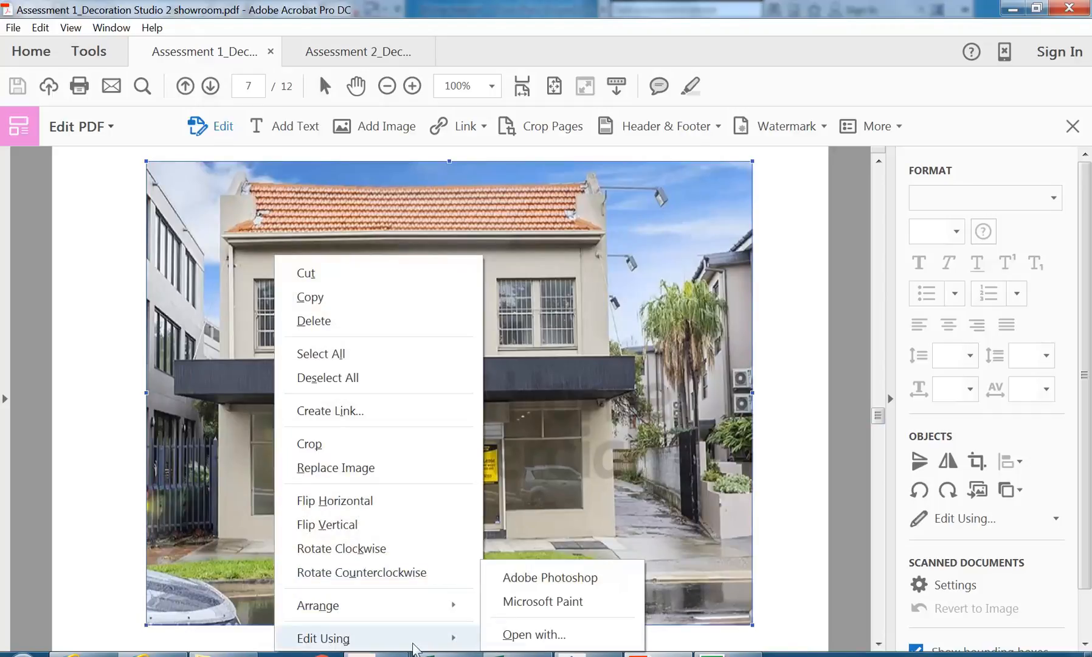
left_click(547, 578)
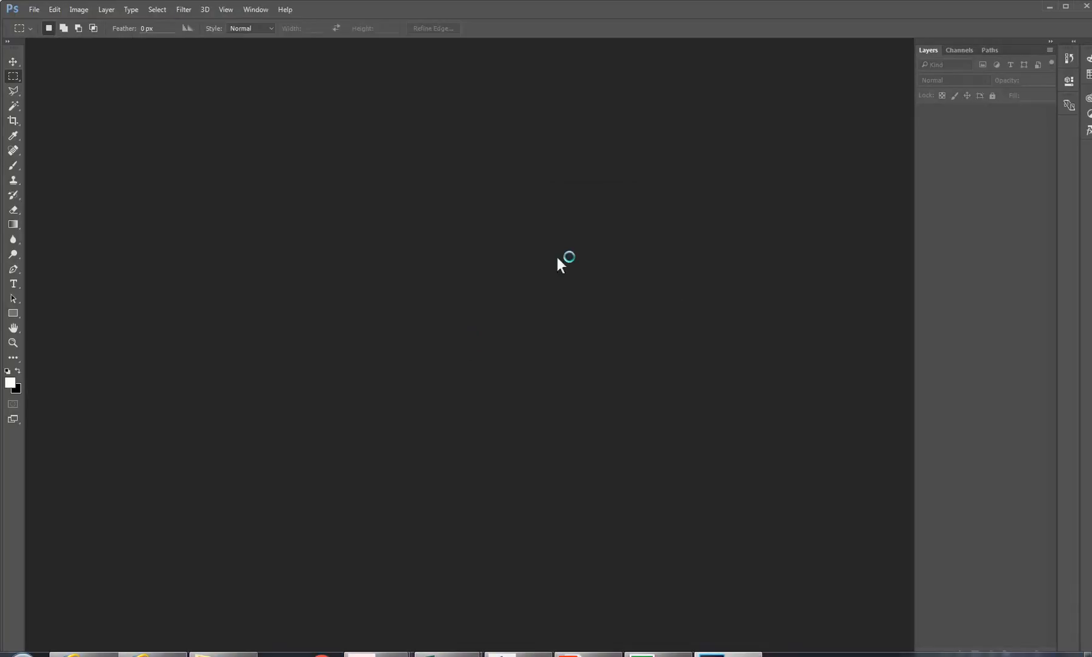
left_click(555, 258)
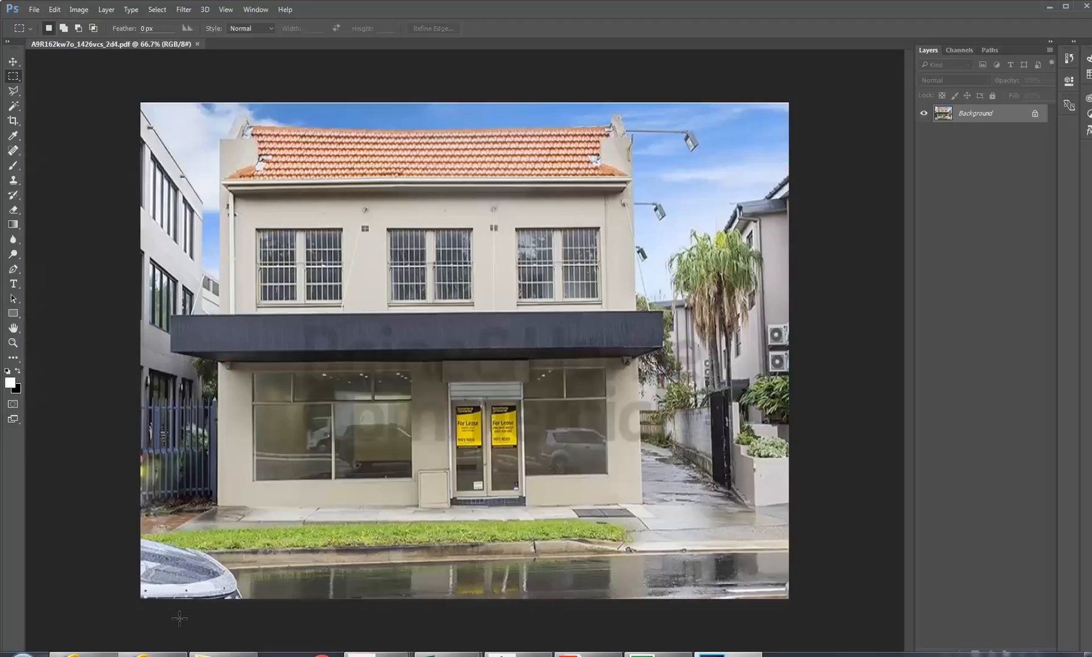
Step: Switch to the Decoration Studio Briefs folder in Windows Explorer and check which programs can open the Assessment 1 PDF
left_click(223, 654)
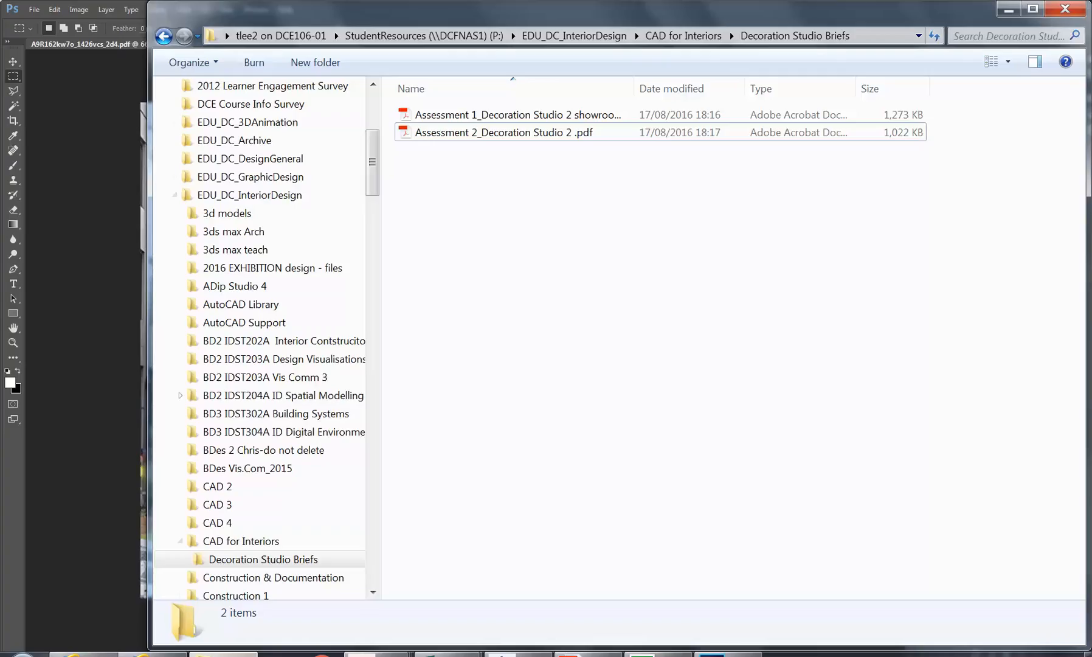
left_click(475, 118)
right_click(475, 117)
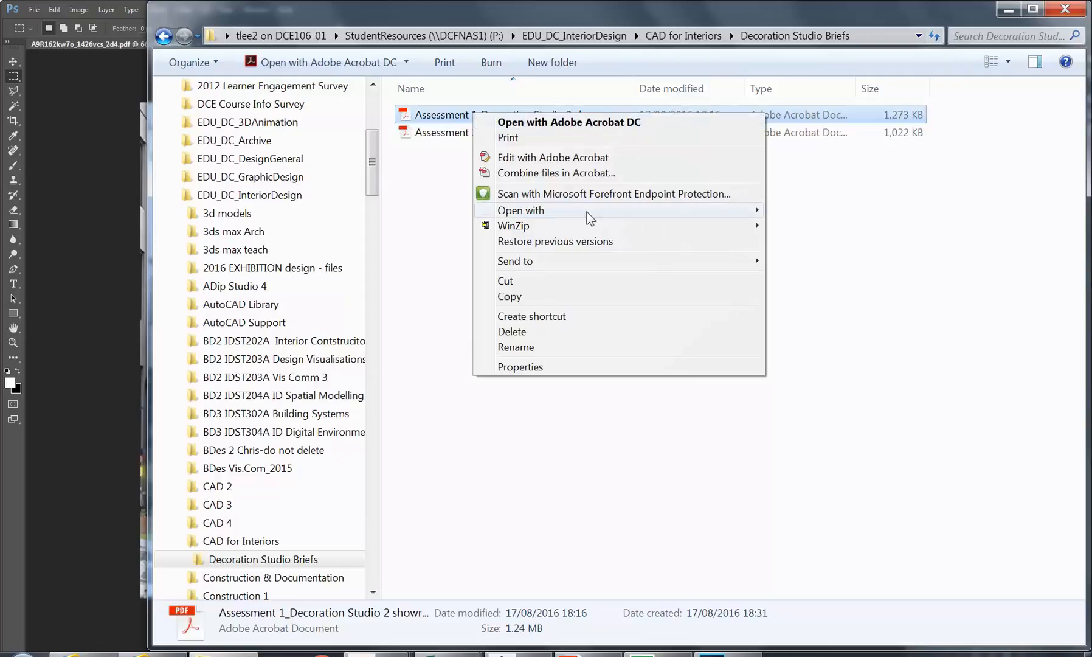
mouse_move(586, 214)
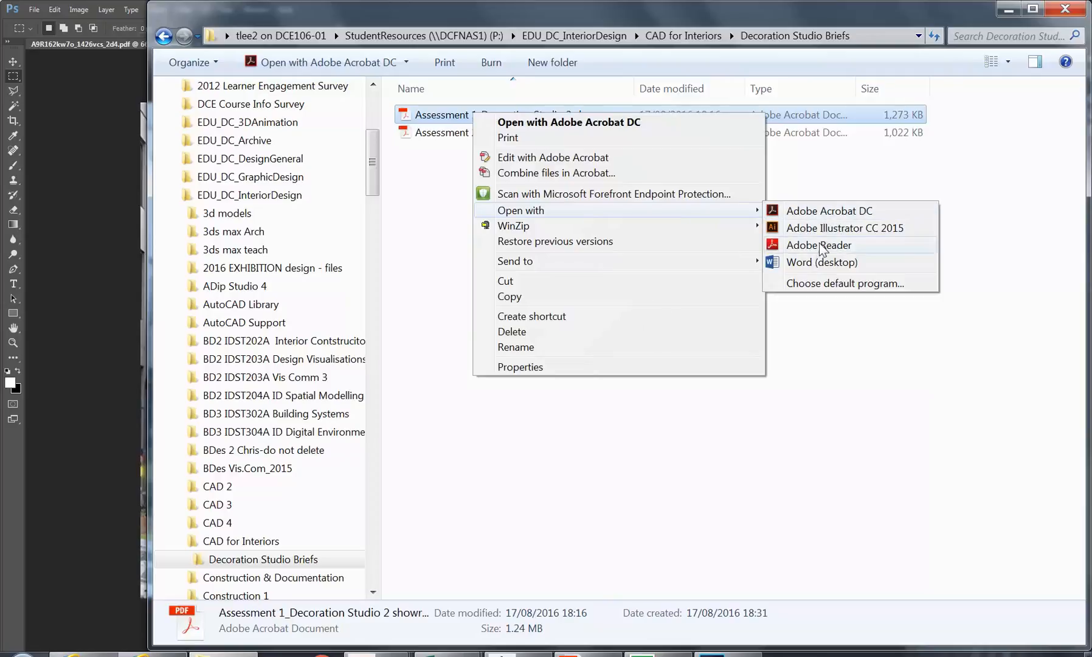
left_click(418, 140)
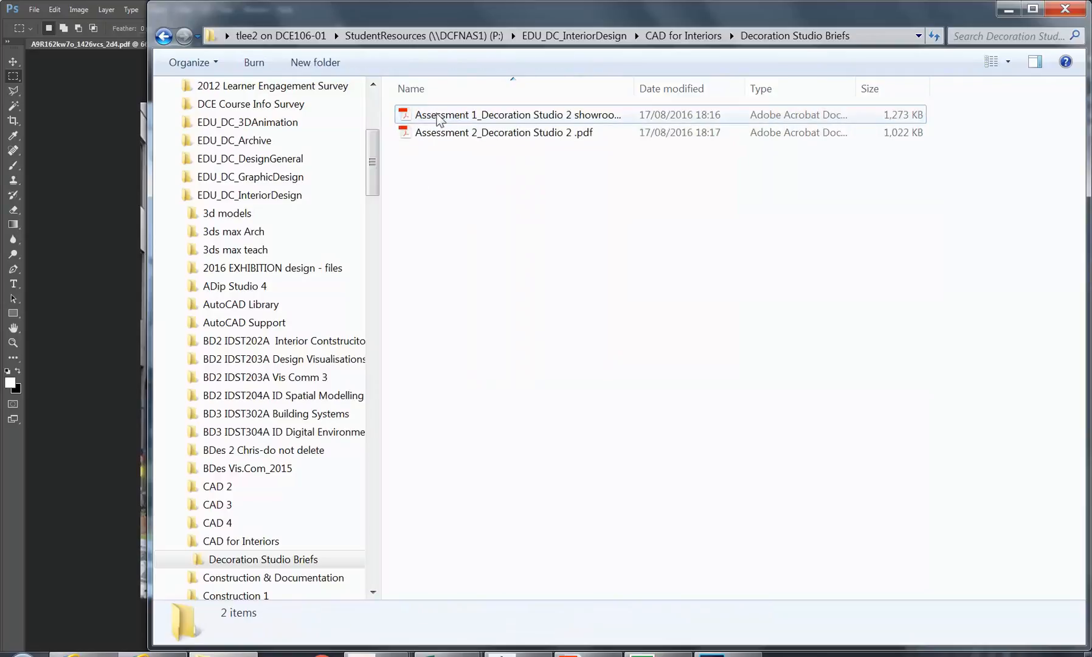
right_click(437, 115)
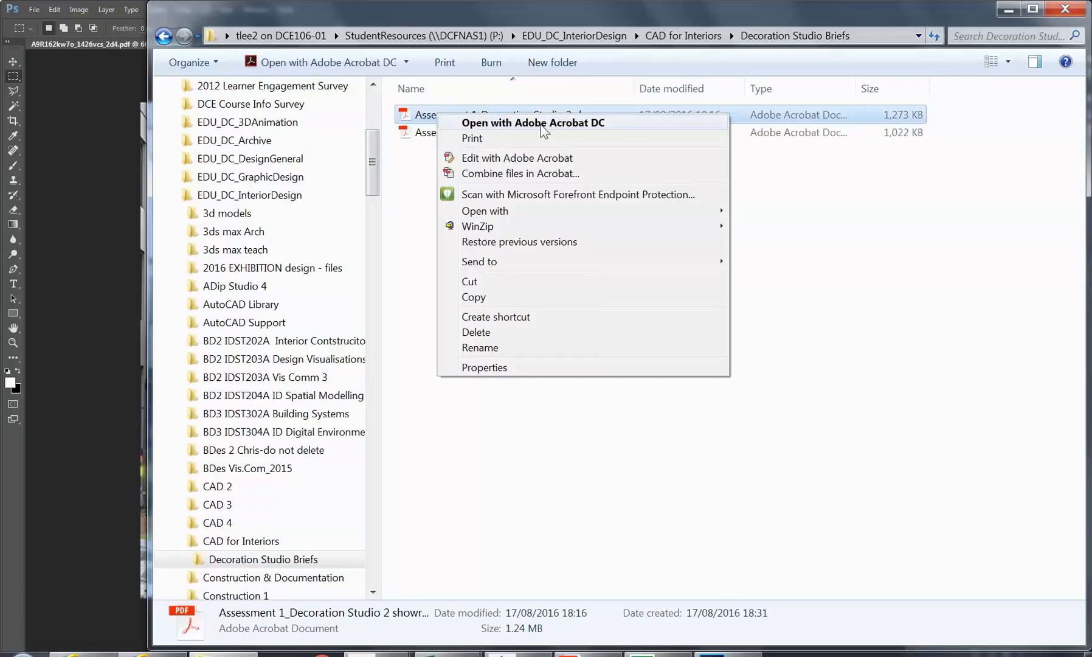
mouse_move(528, 214)
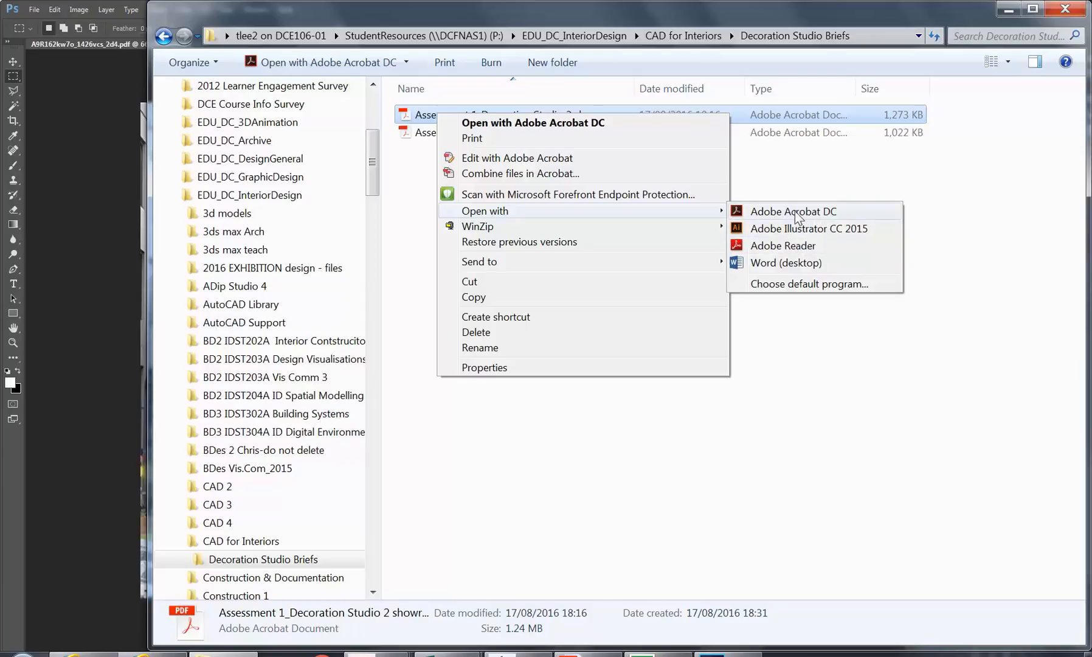
left_click(764, 474)
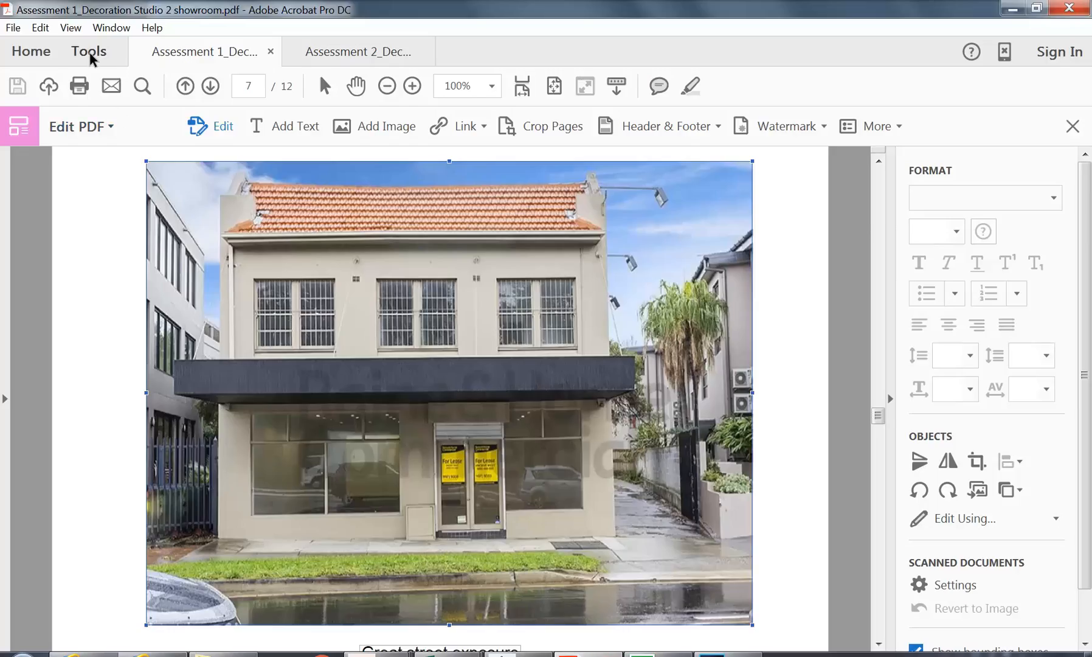
Step: Reopen the Edit PDF tool in Acrobat and compare the street-front photo with its copy in Photoshop
left_click(89, 53)
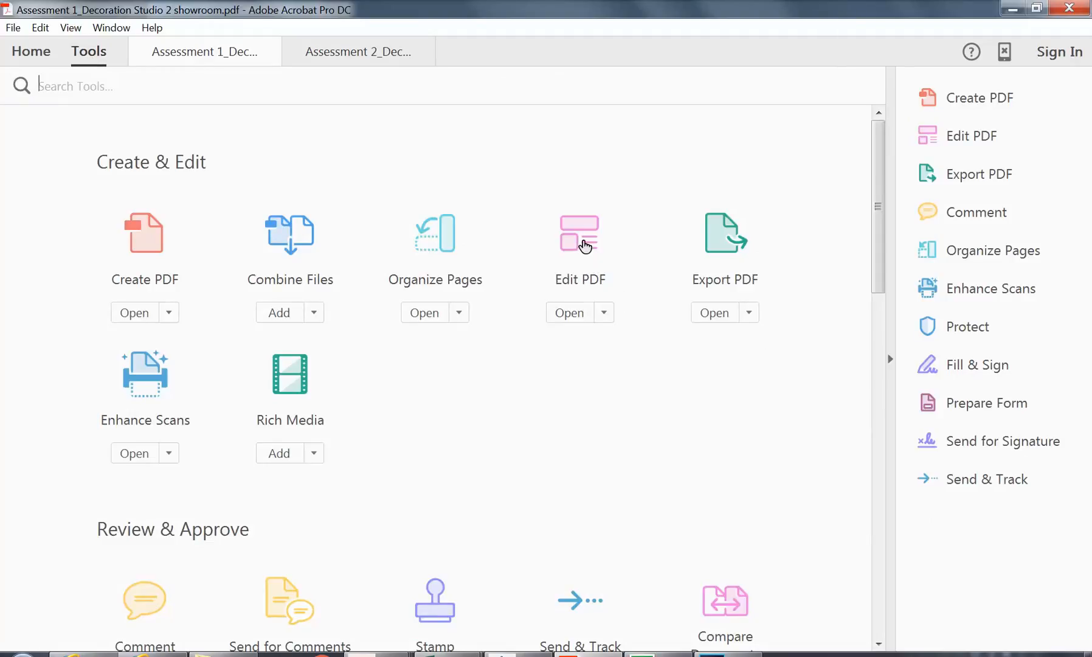
left_click(580, 246)
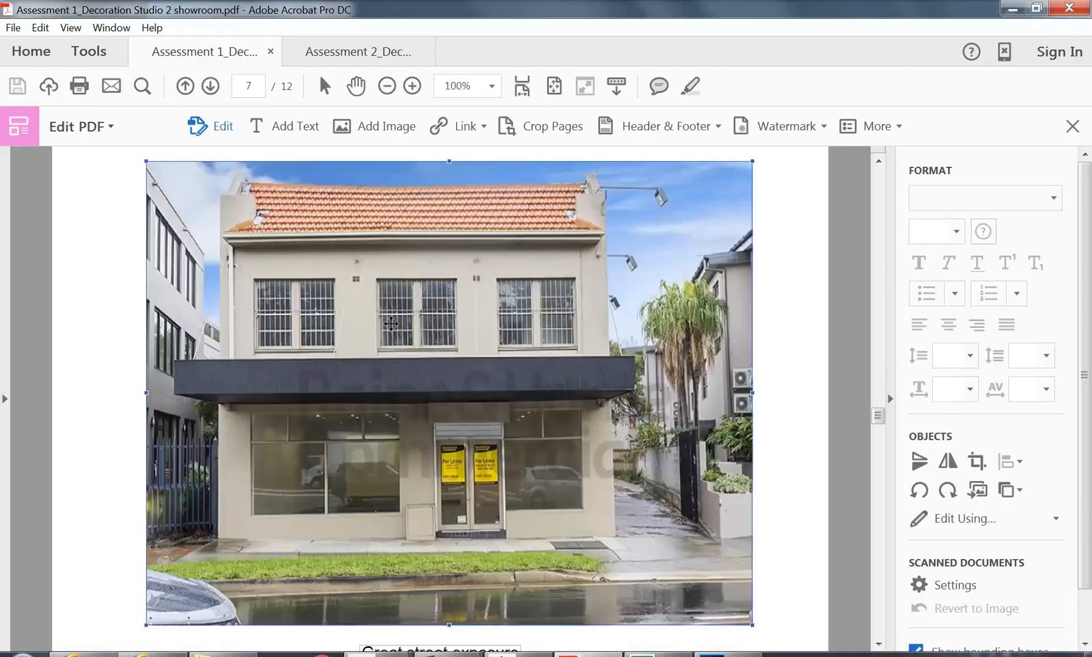
scroll(391, 324, "up", 2)
scroll(391, 323, "down", 2)
left_click(739, 655)
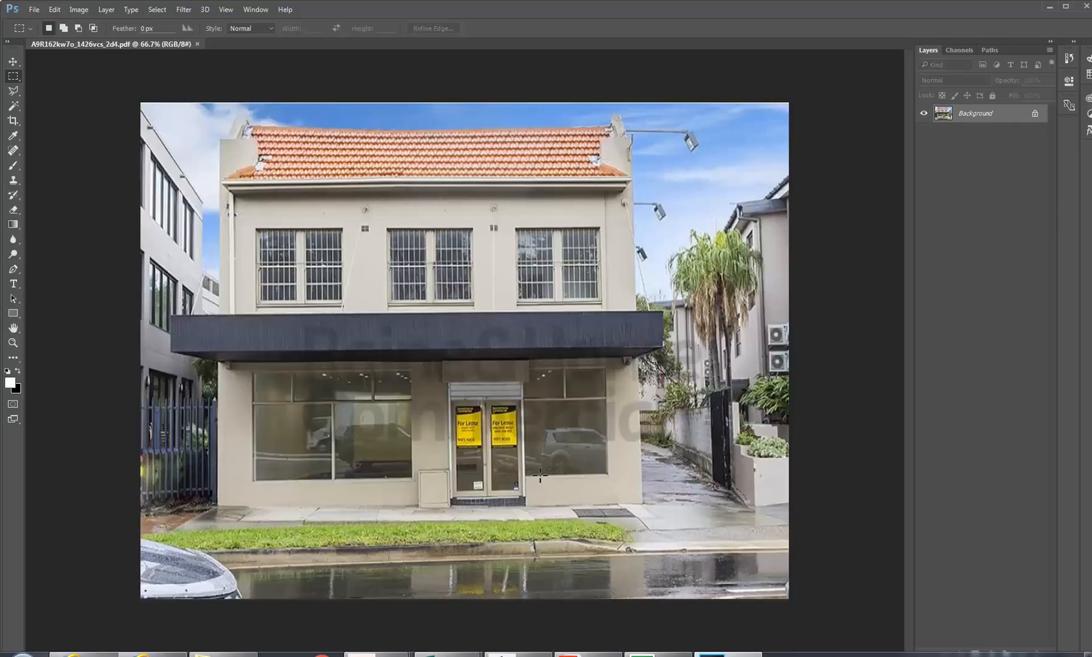
left_click(588, 655)
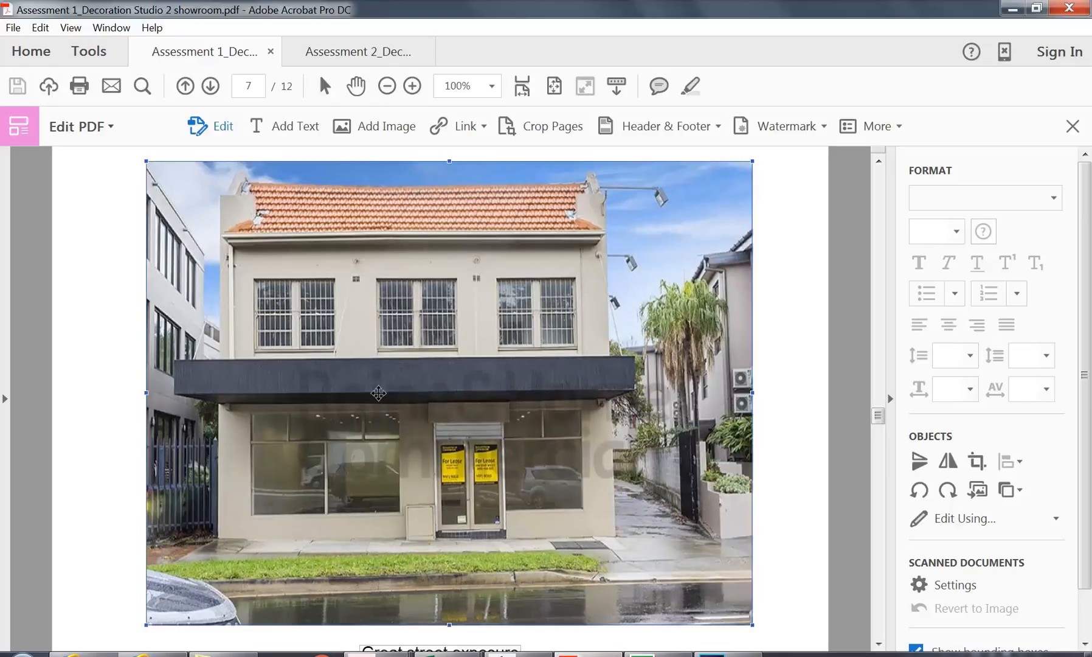
Step: Review the external editing options for the street-front photo in the brief and return to the image in Photoshop
scroll(304, 319, "up", 1)
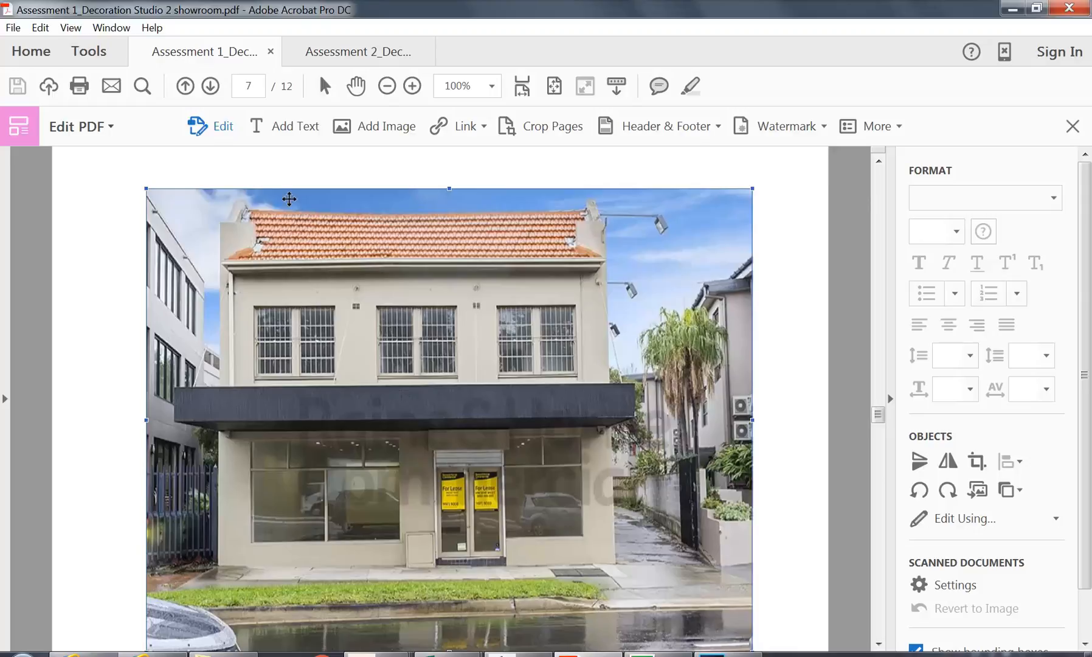
right_click(290, 222)
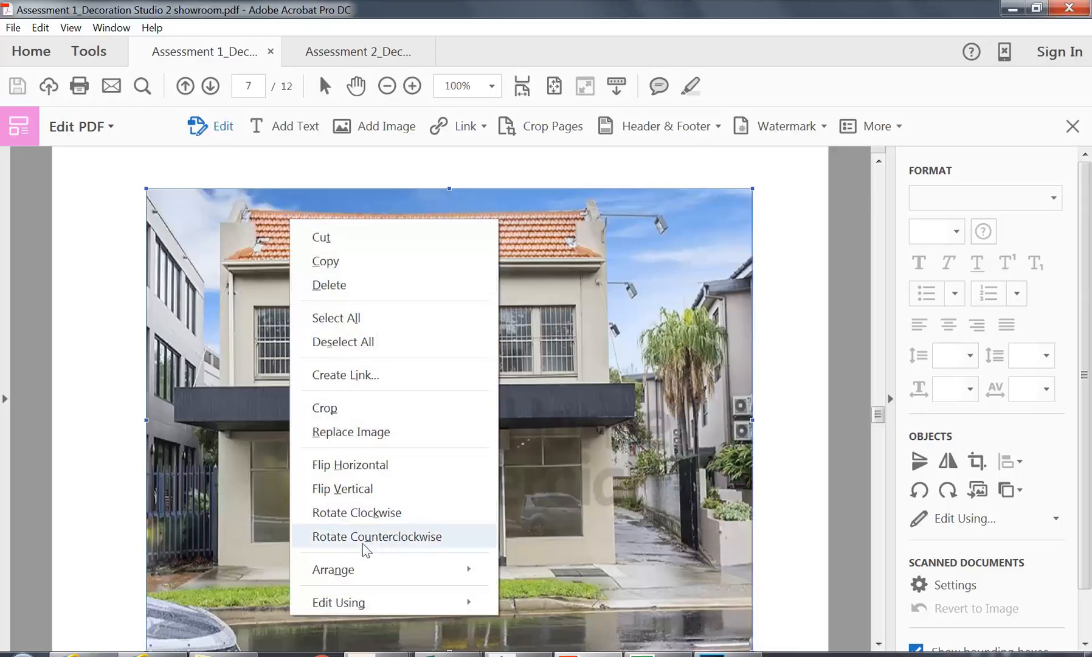
mouse_move(370, 602)
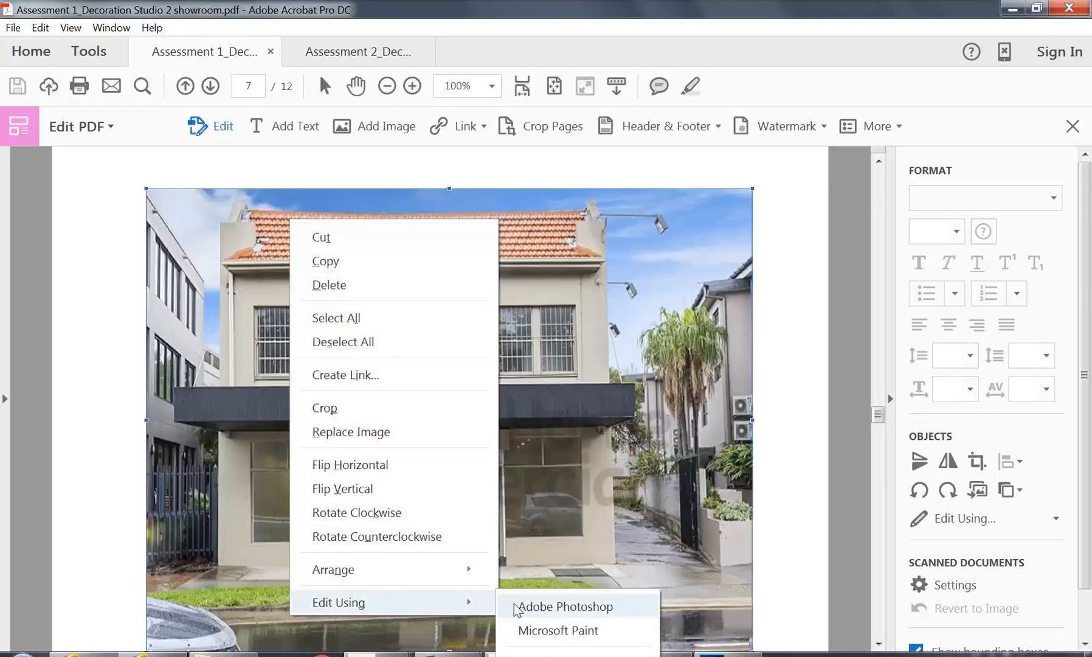
left_click(579, 406)
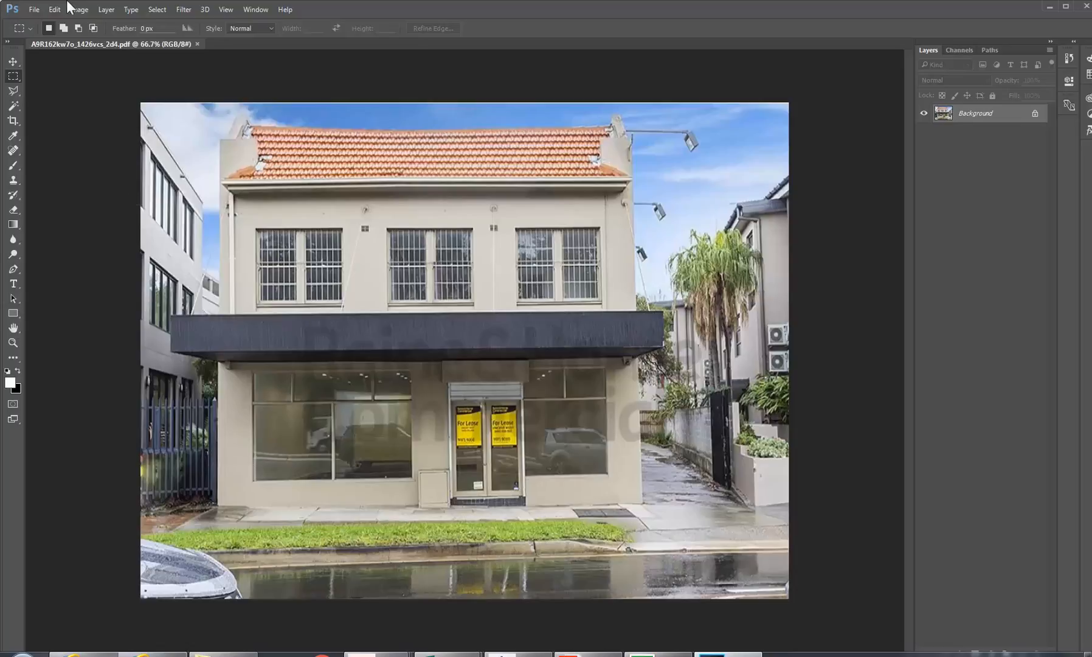
Step: Start saving the photo under a new name and browse to the StudentResources (P:) drive
left_click(34, 9)
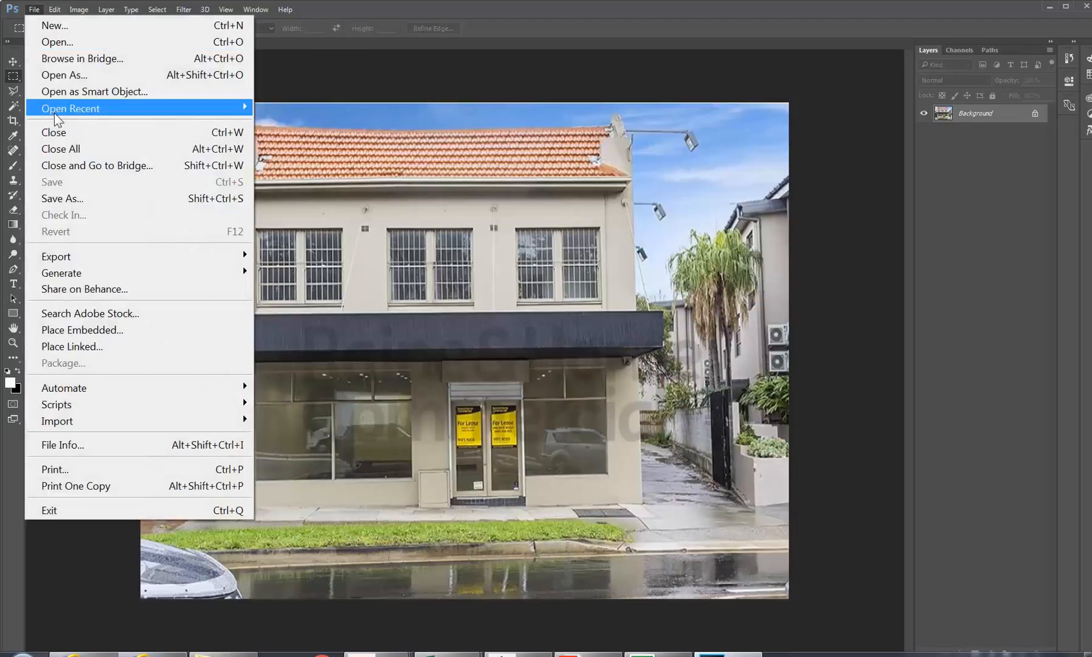
left_click(71, 199)
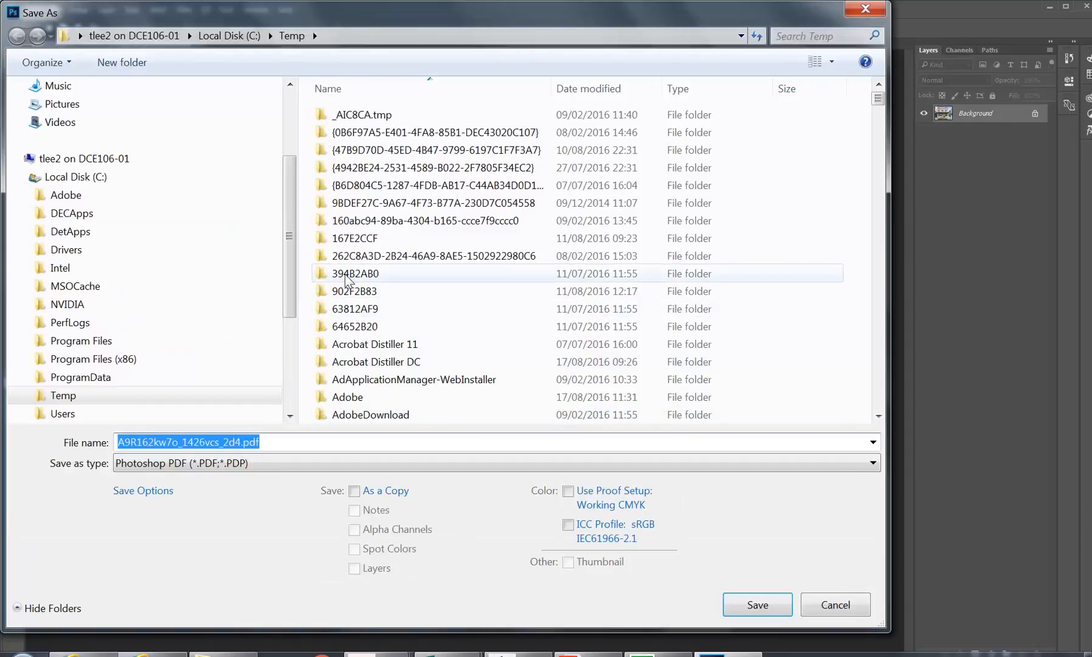
left_click(22, 177)
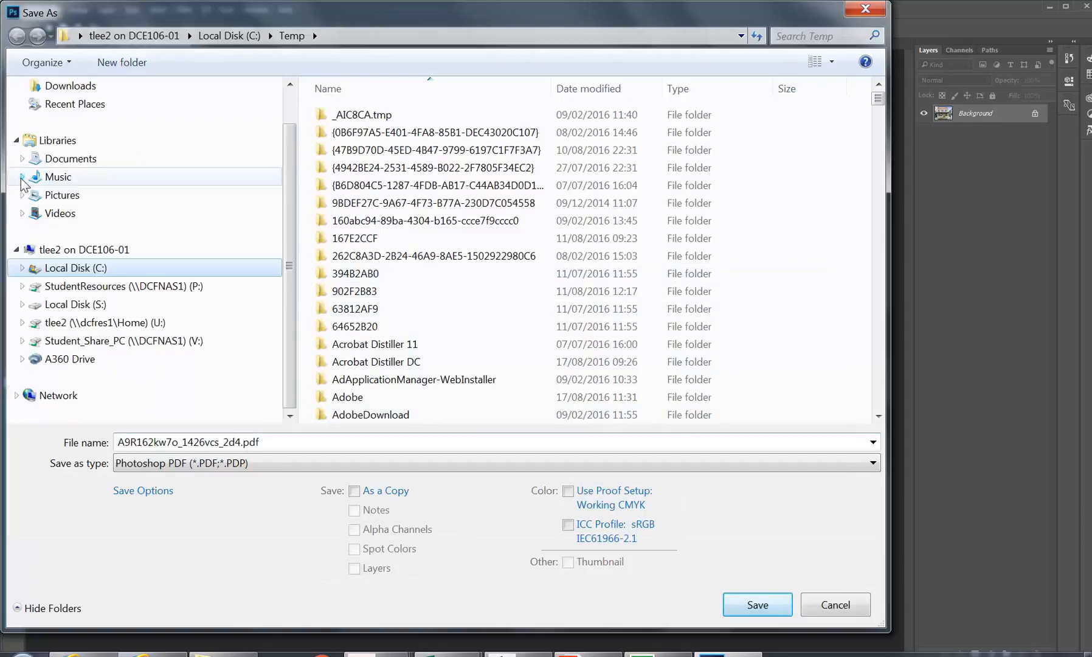
left_click(85, 286)
double_click(371, 256)
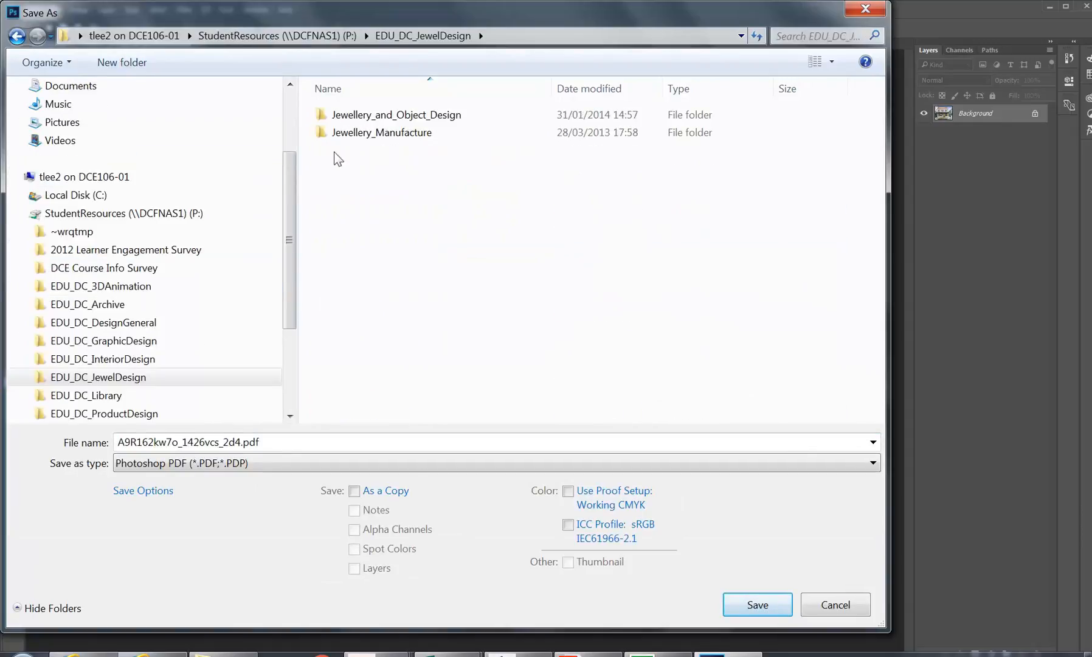
left_click(22, 37)
Step: Set the save location to the CAD for Interiors folder inside EDU_DC_InteriorDesign
double_click(370, 238)
left_click(374, 359)
scroll(374, 359, "down", 5)
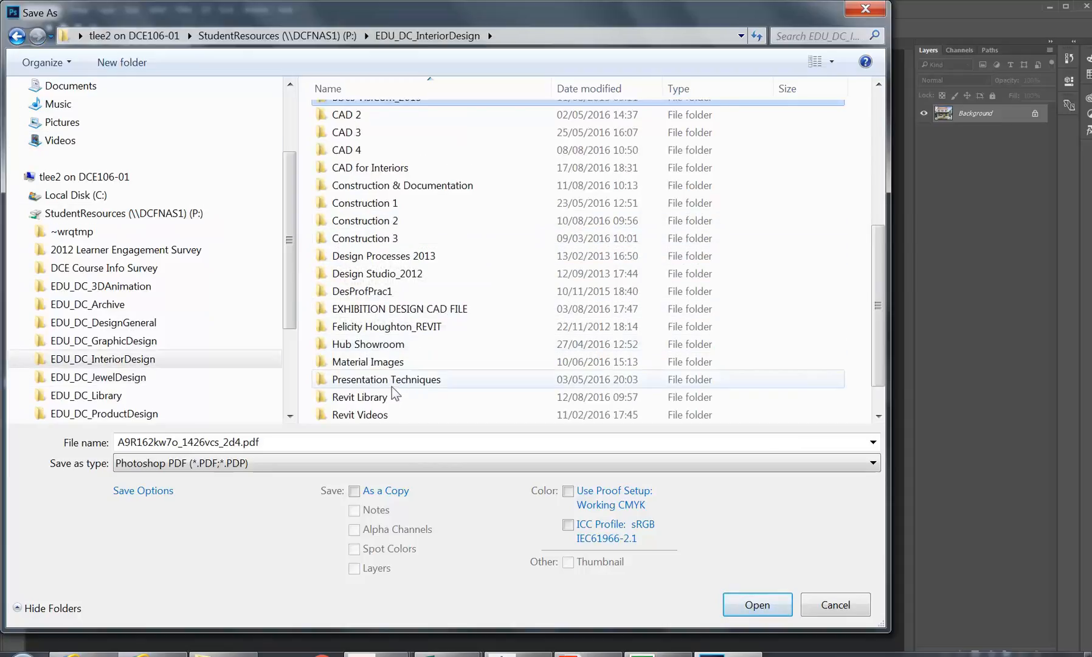
scroll(347, 278, "down", 1)
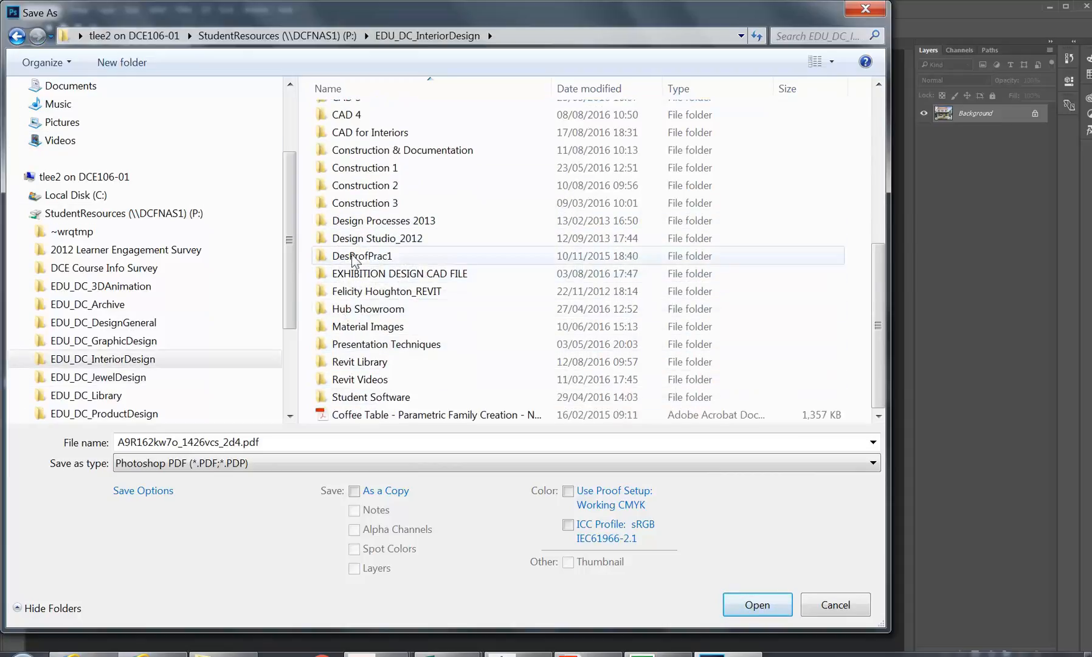
scroll(347, 278, "up", 3)
double_click(353, 282)
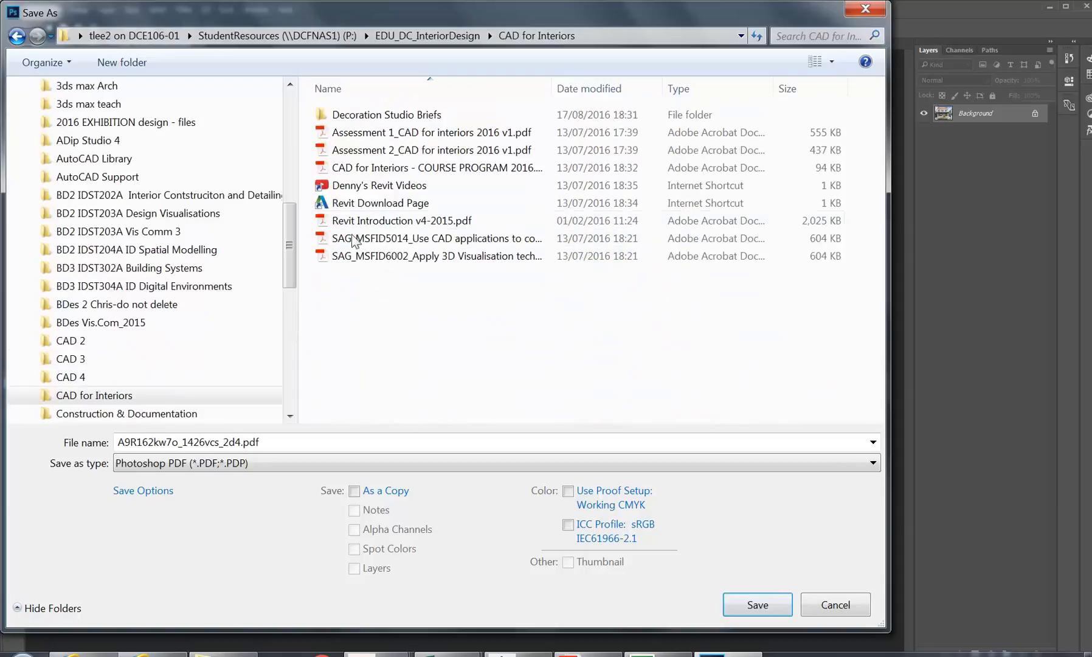
Step: Create a new folder named Decoration Studio Photos inside the CAD for Interiors folder
right_click(360, 294)
mouse_move(416, 424)
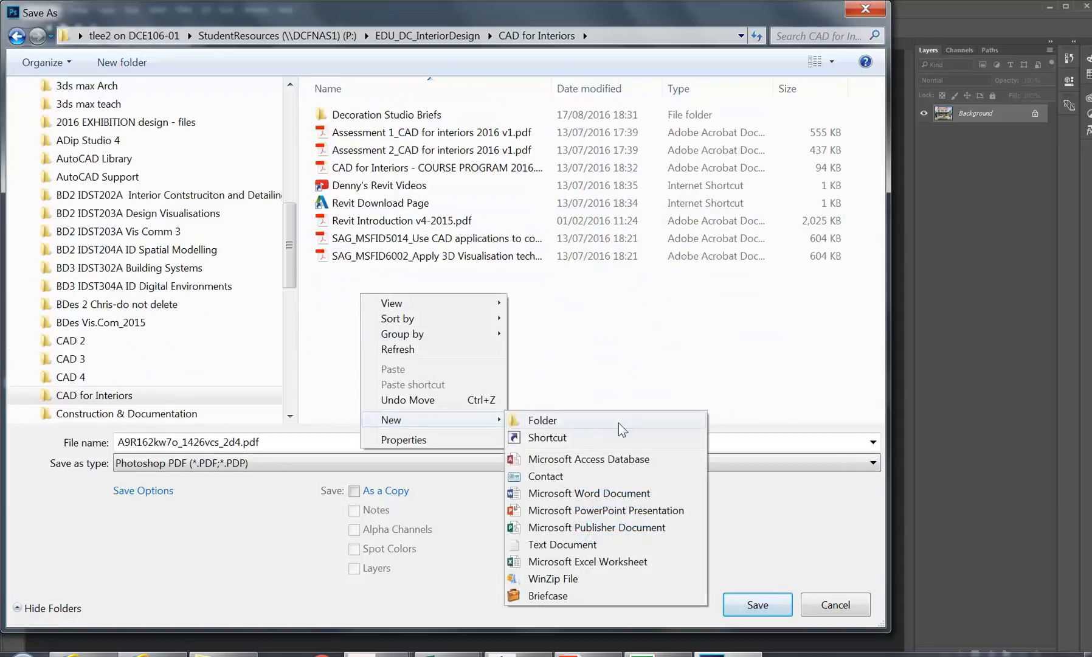
left_click(541, 420)
type("Decoa")
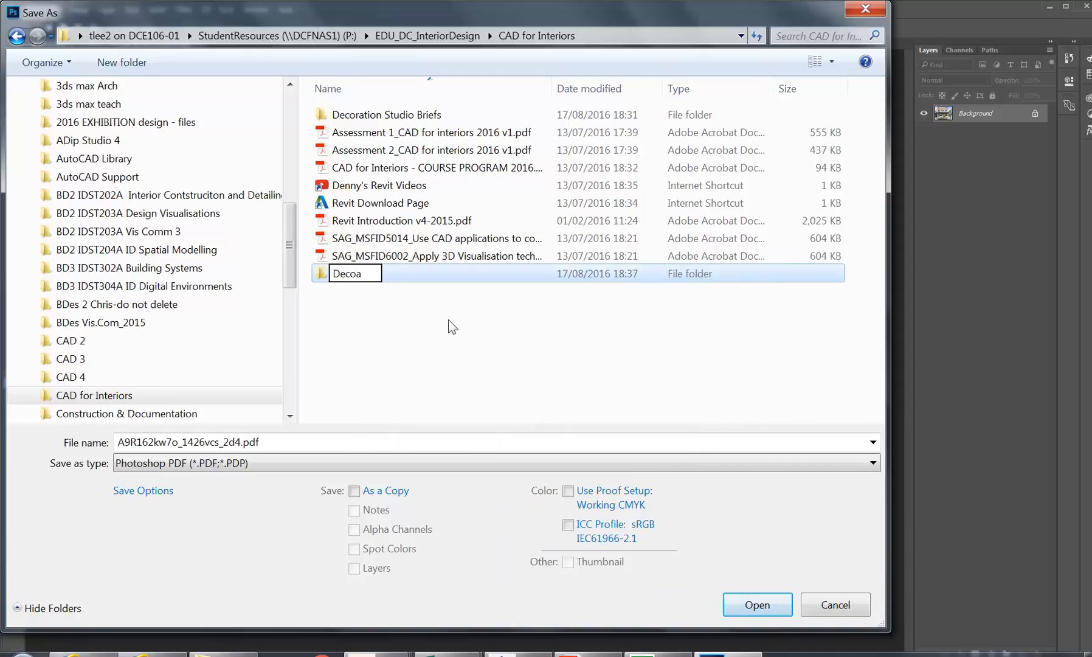
key("BackSpace")
key("BackSpace")
type("oration St")
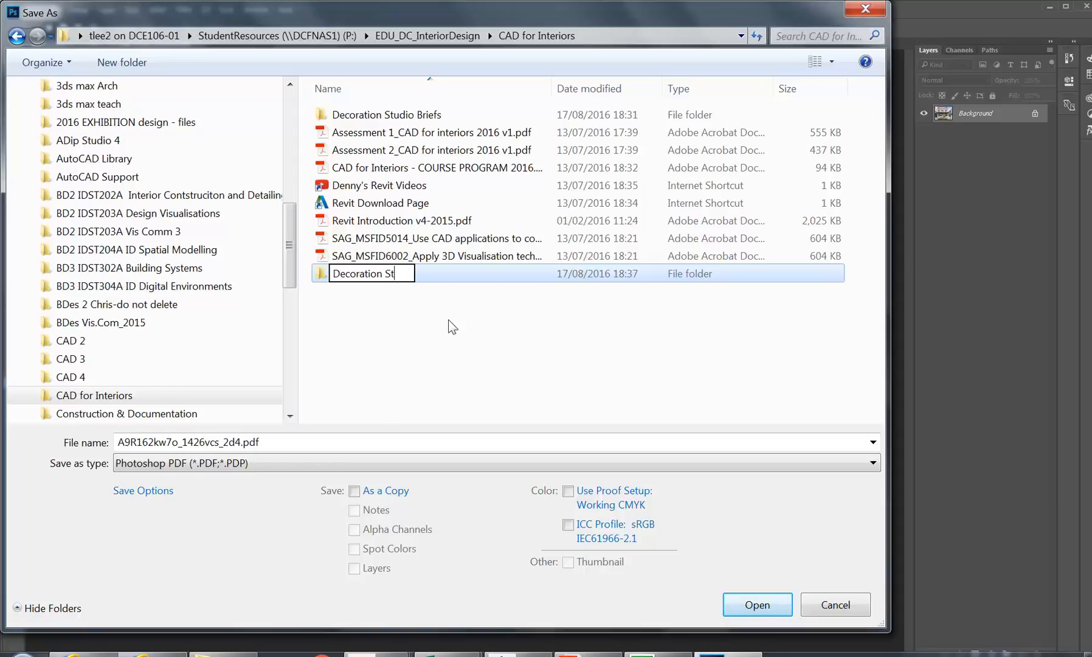
type("udio Ph")
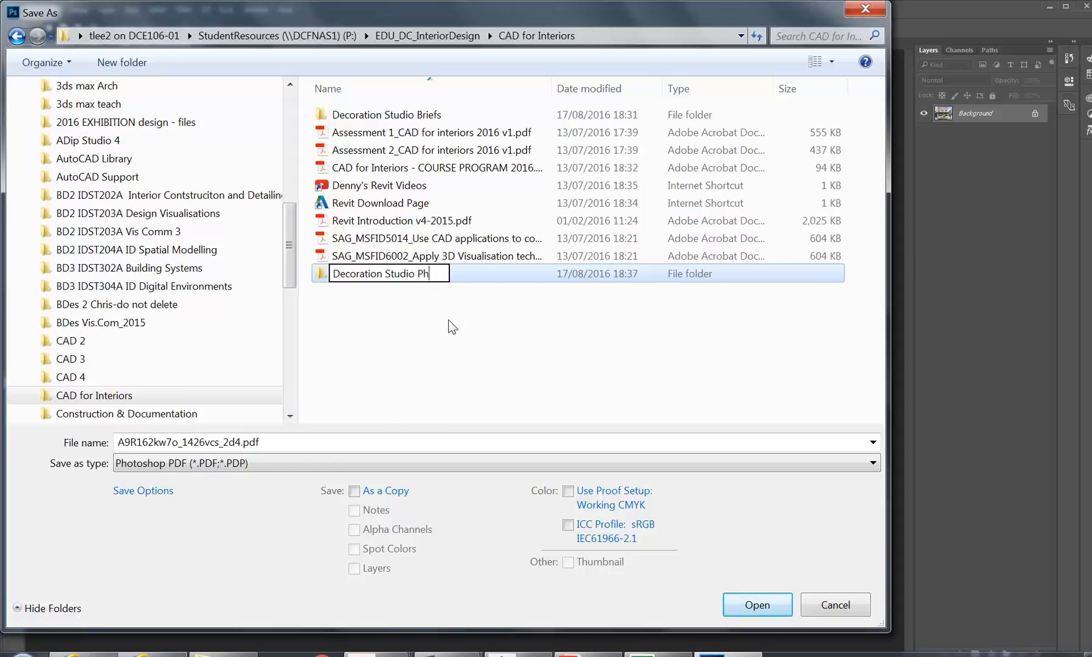
type("otos")
key("Return")
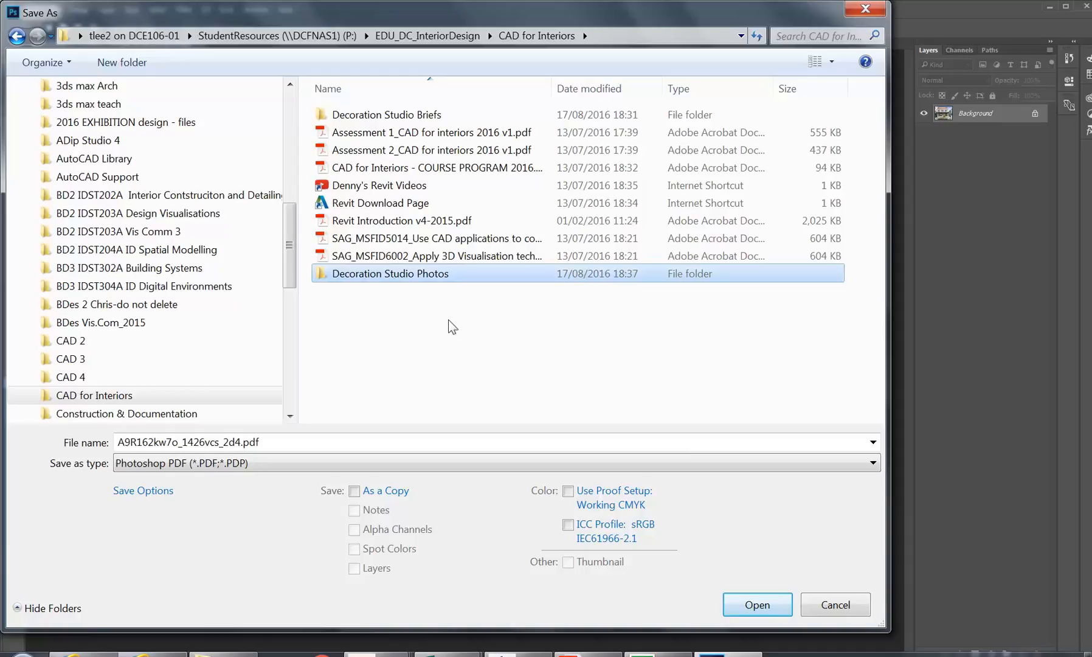
Step: Save the street-front photo as a Photoshop PDF named Front Facade in the Decoration Studio Photos folder
double_click(389, 278)
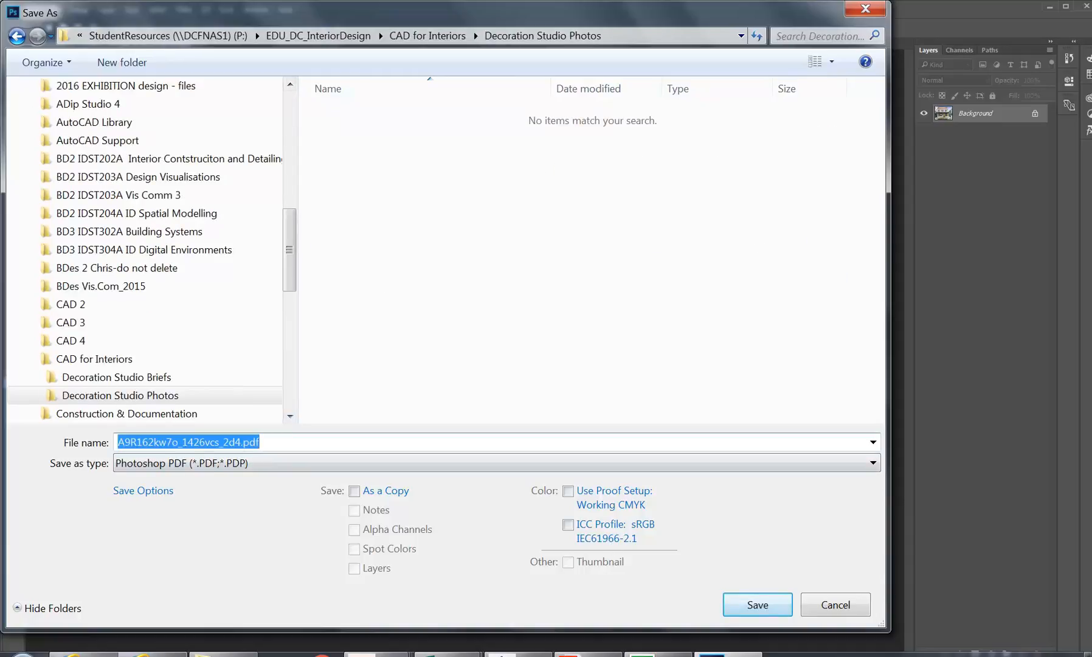
type("Front Facade")
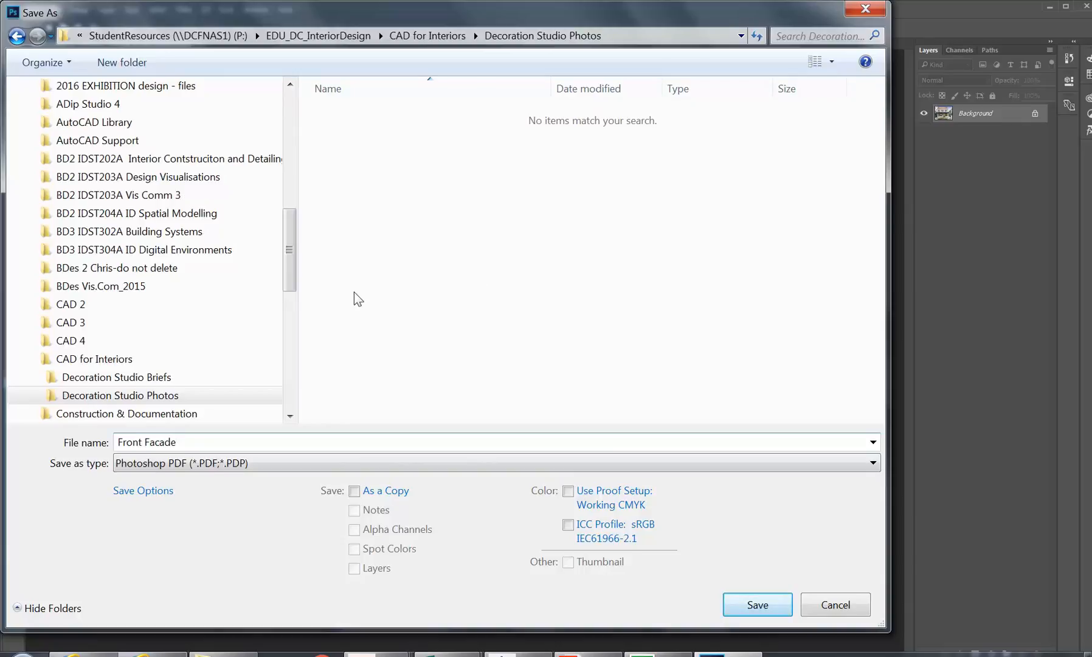
left_click(746, 610)
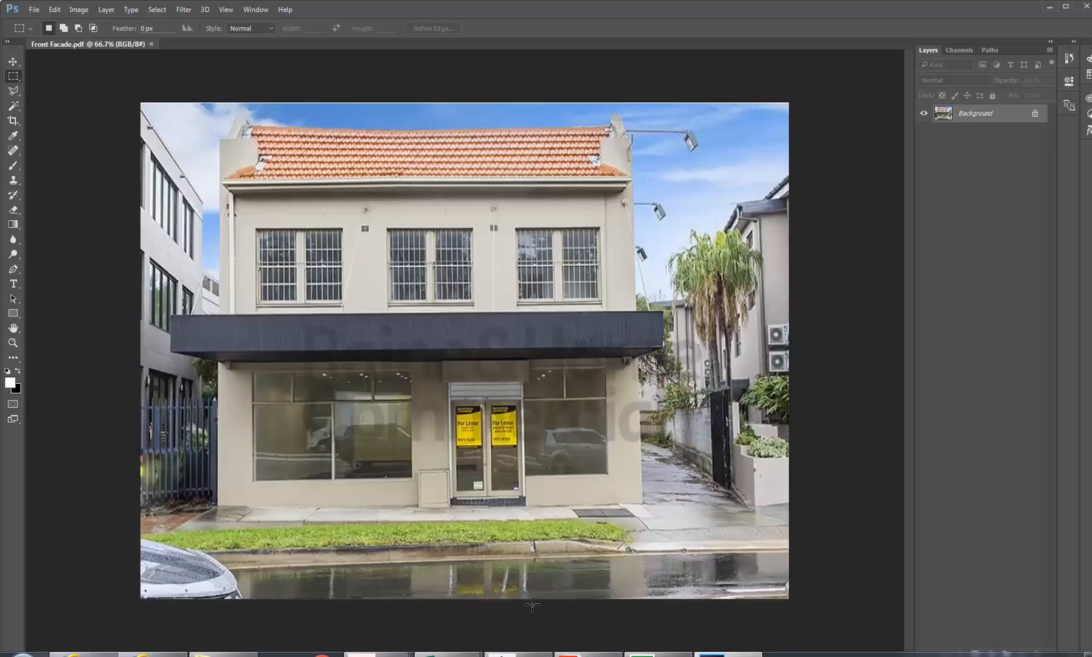
Step: Switch to the brief in Acrobat and open page 8's photo of the building beside the wet road in Photoshop for editing
left_click(588, 655)
scroll(451, 339, "down", 15)
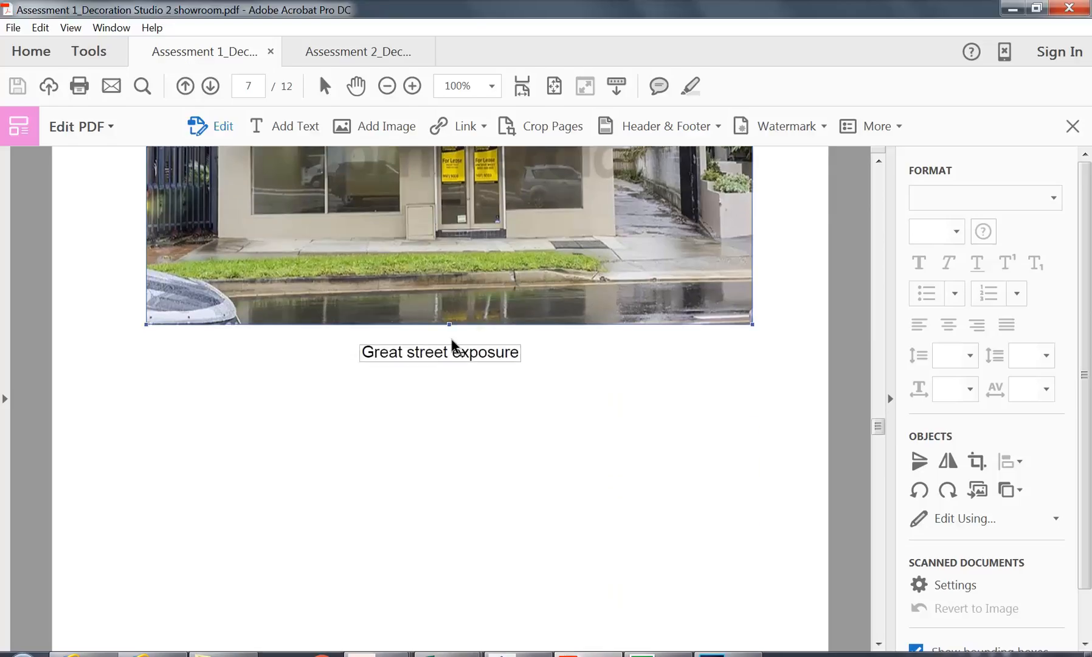
scroll(432, 366, "down", 3)
left_click(322, 374)
right_click(262, 279)
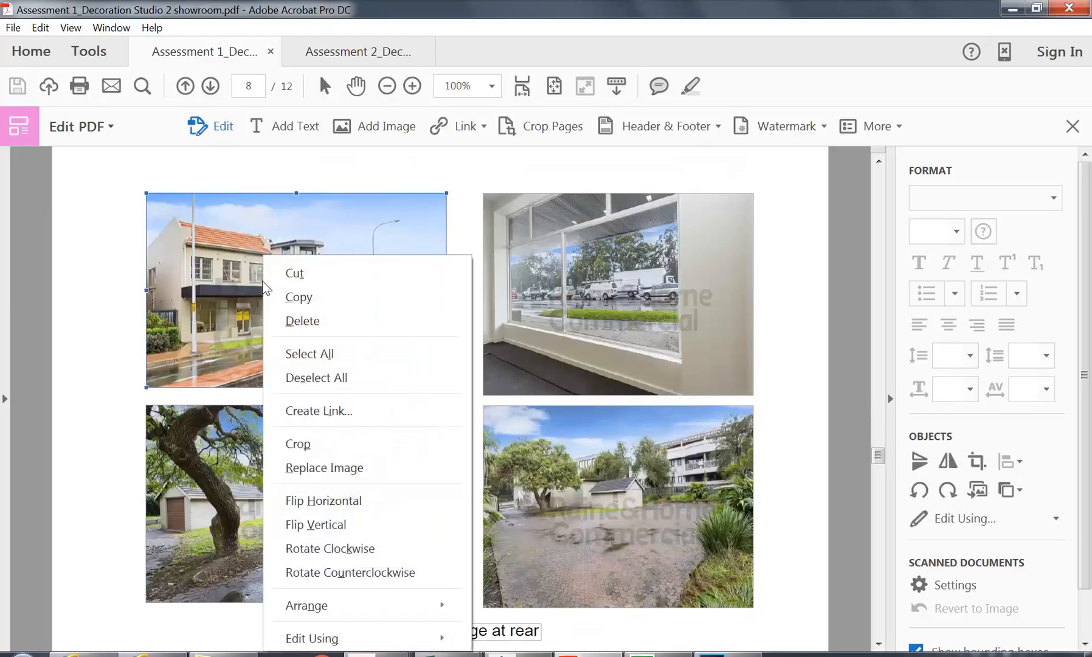
mouse_move(370, 640)
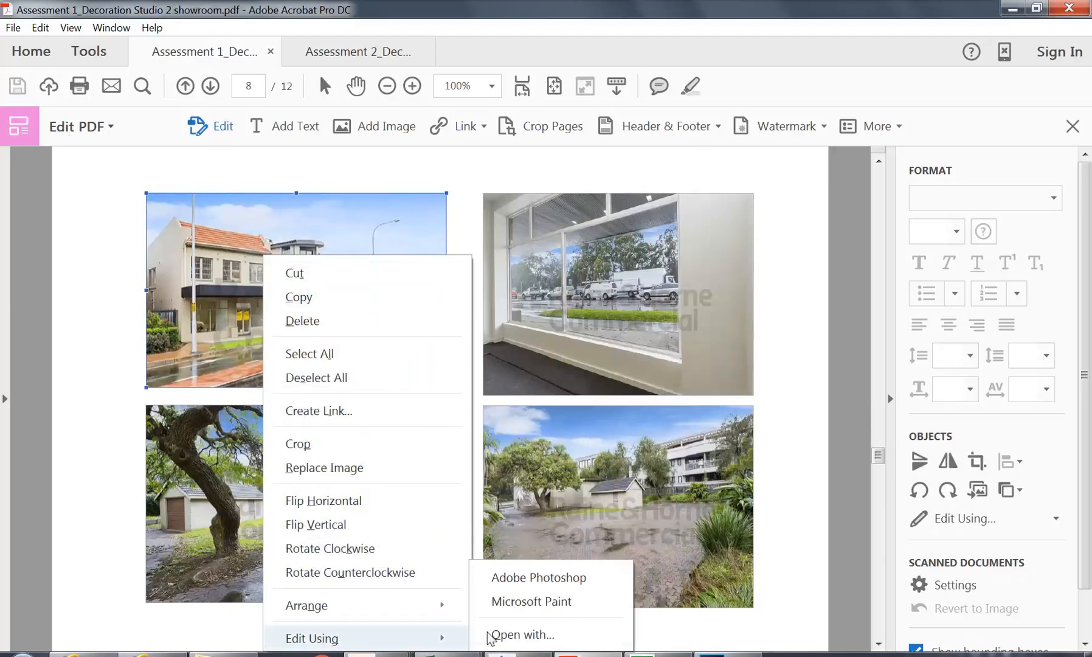
left_click(534, 578)
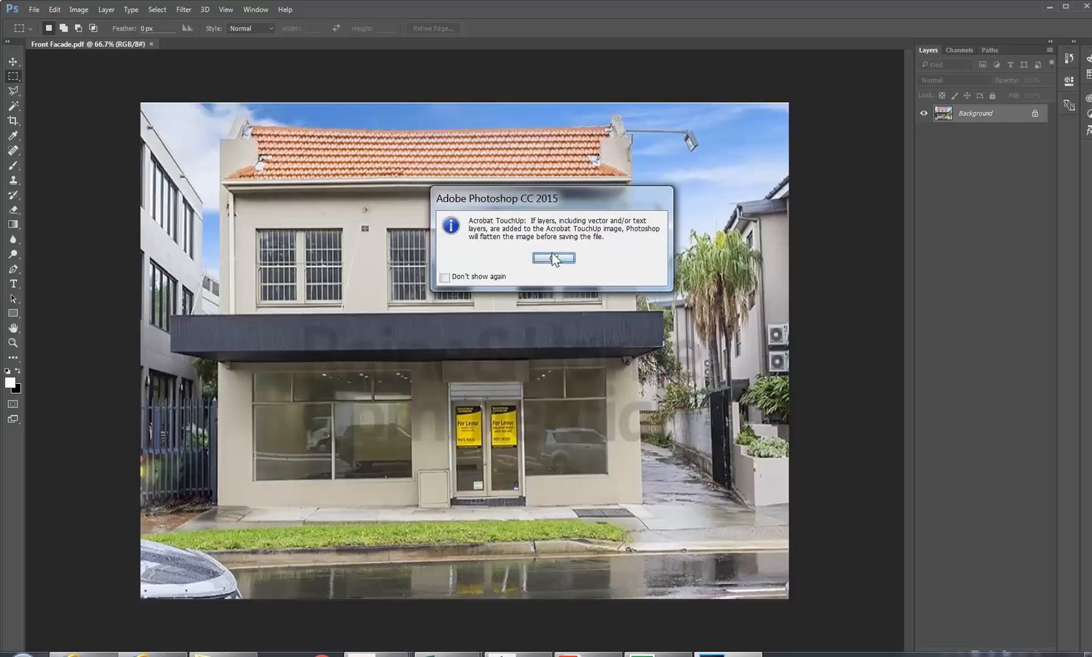
left_click(553, 257)
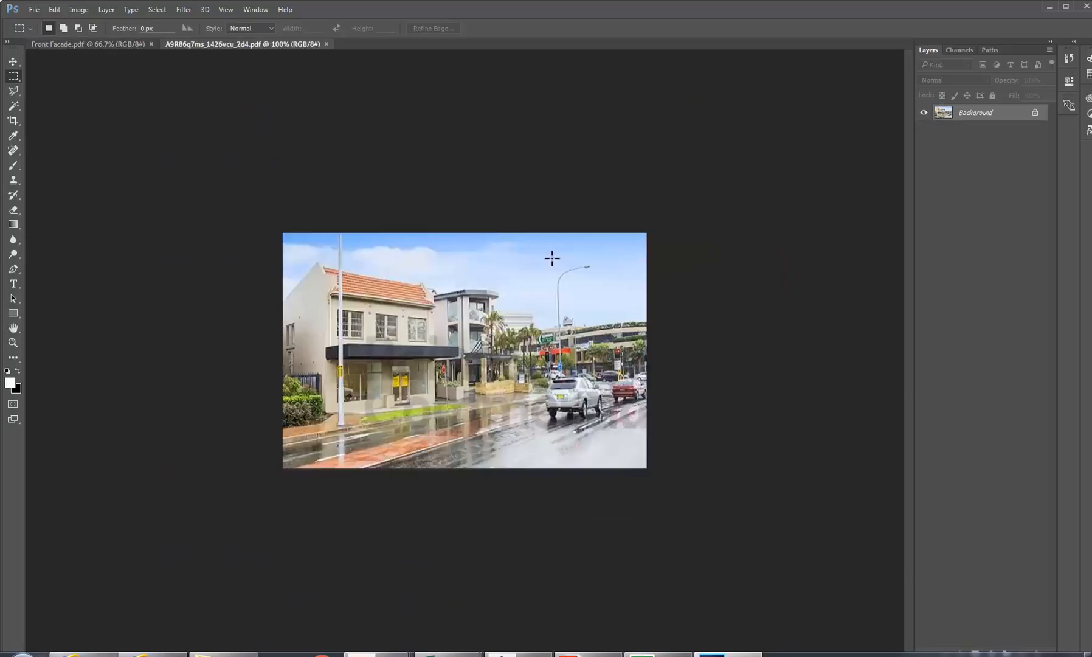
Step: Start saving the road-view photo under a new name with JPEG as the file format
left_click(29, 10)
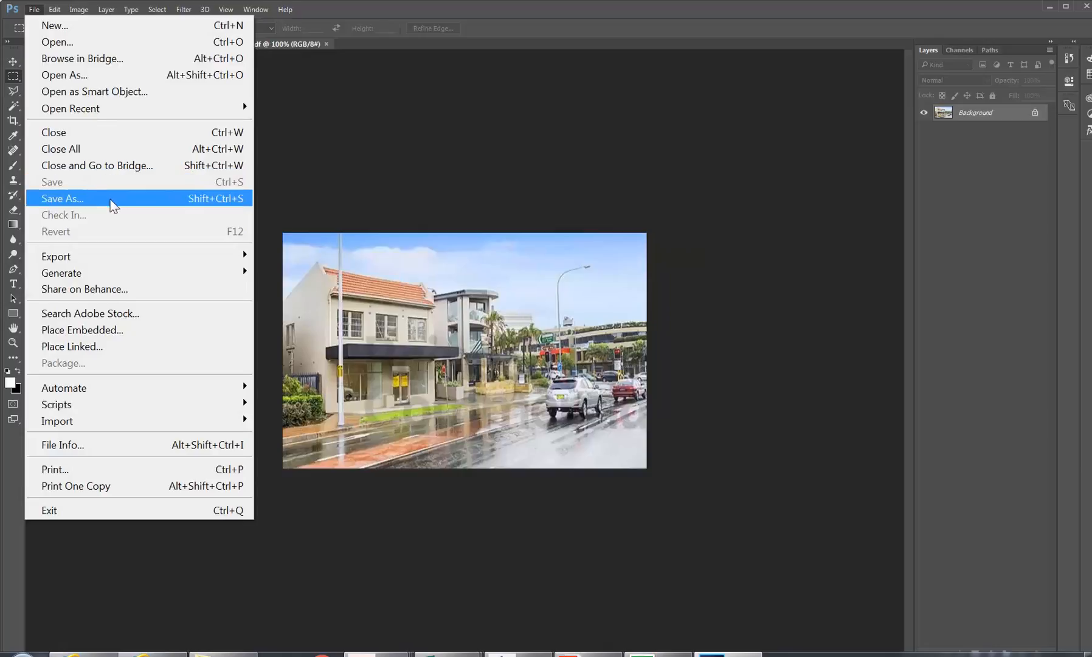
left_click(112, 199)
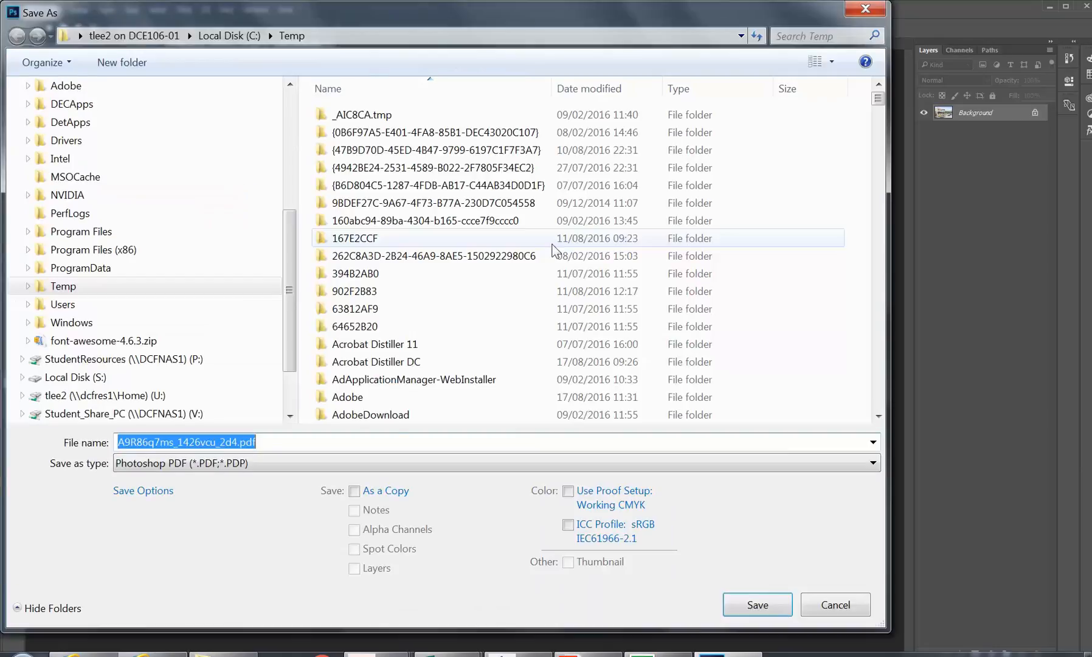
left_click(334, 462)
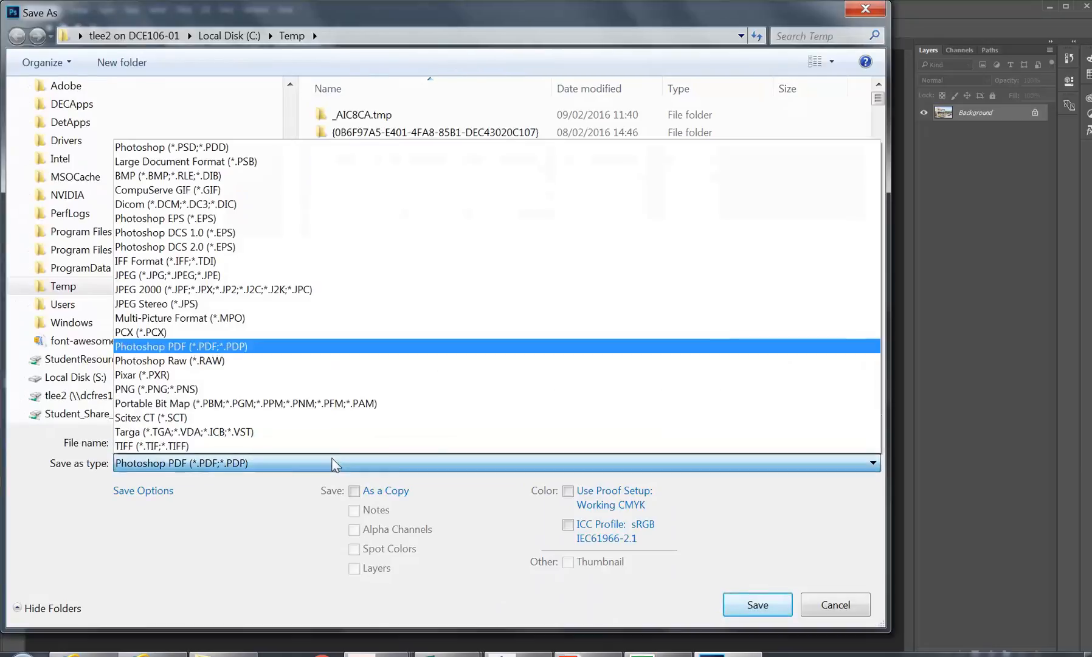
left_click(214, 275)
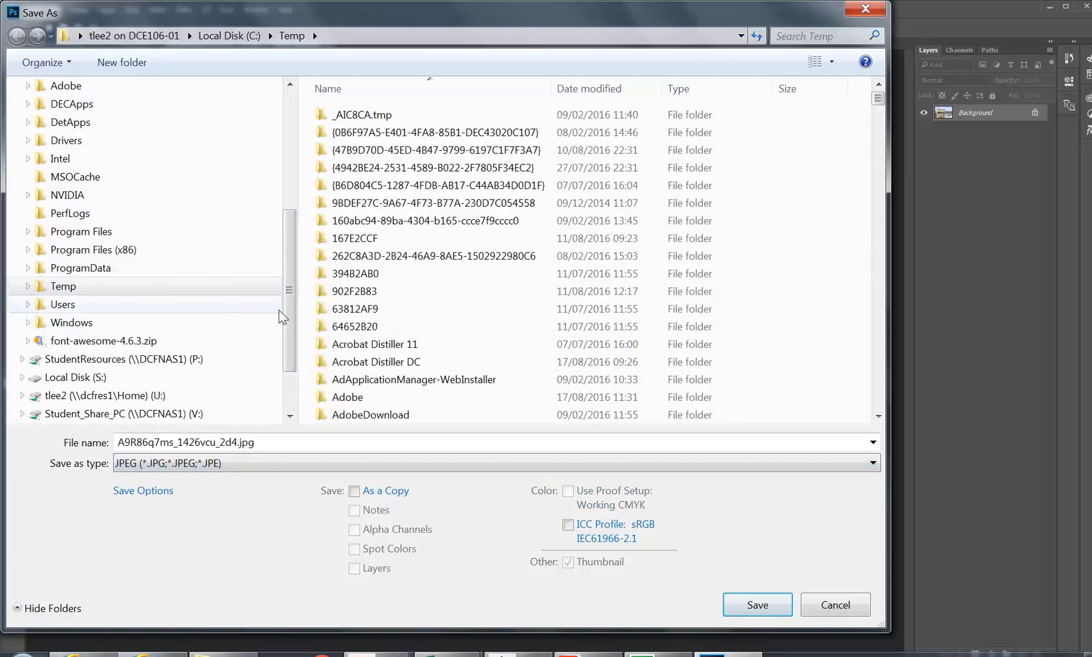
Step: Set the save location to EDU_DC_InteriorDesign > CAD for Interiors > Decoration Studio Photos on the StudentResources (P:) drive
scroll(283, 323, "down", 1)
scroll(285, 323, "down", 1)
left_click(116, 286)
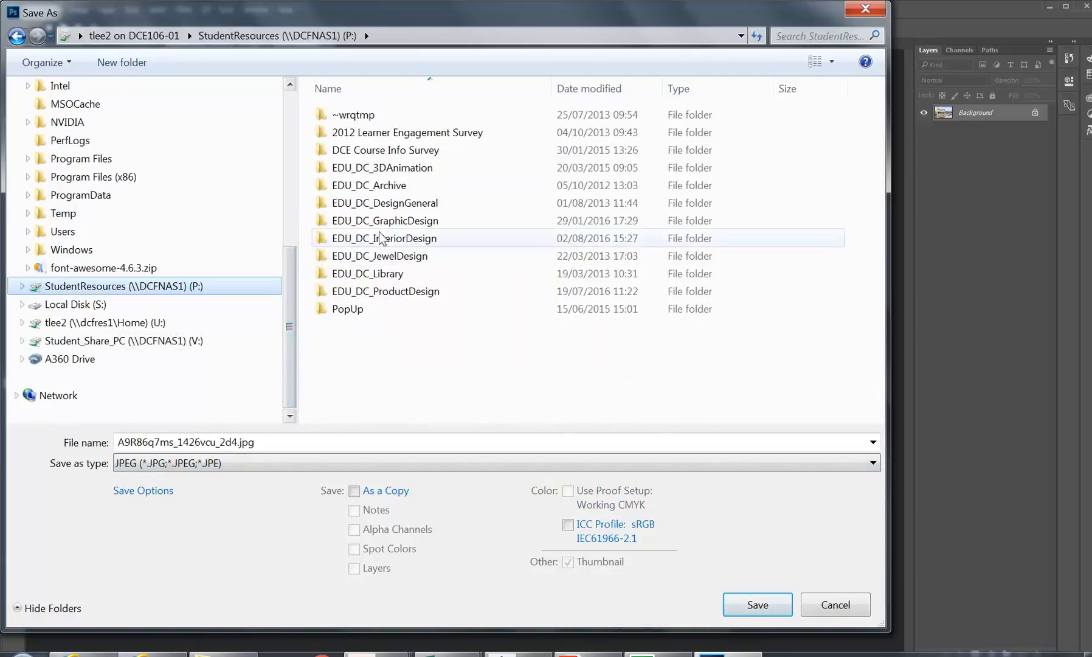
double_click(380, 238)
left_click(364, 397)
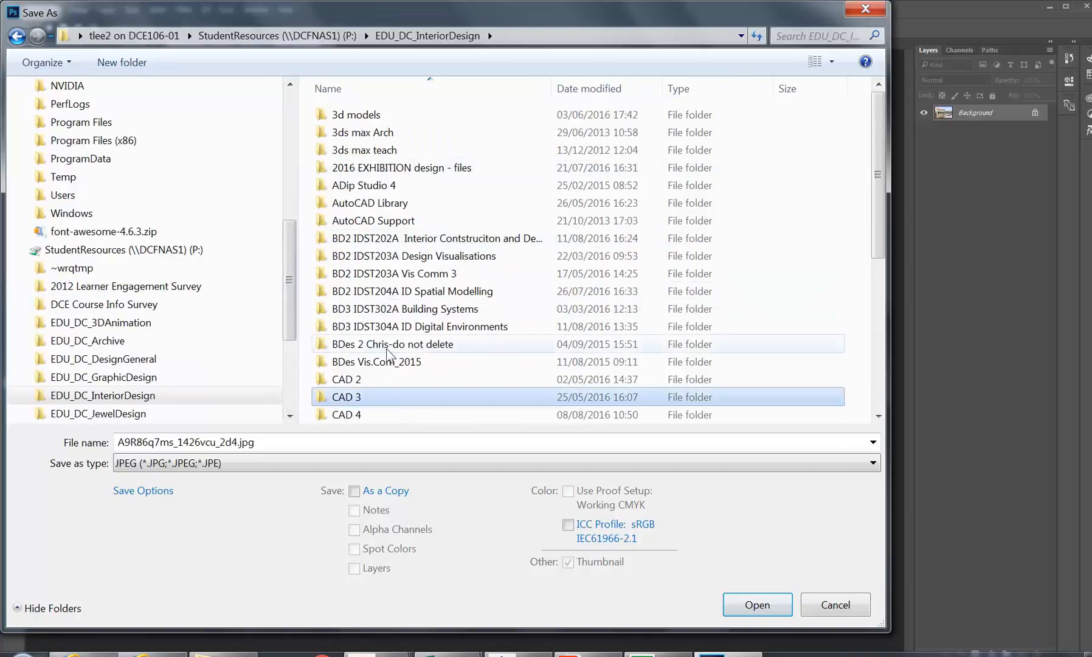
scroll(387, 359, "down", 2)
double_click(374, 327)
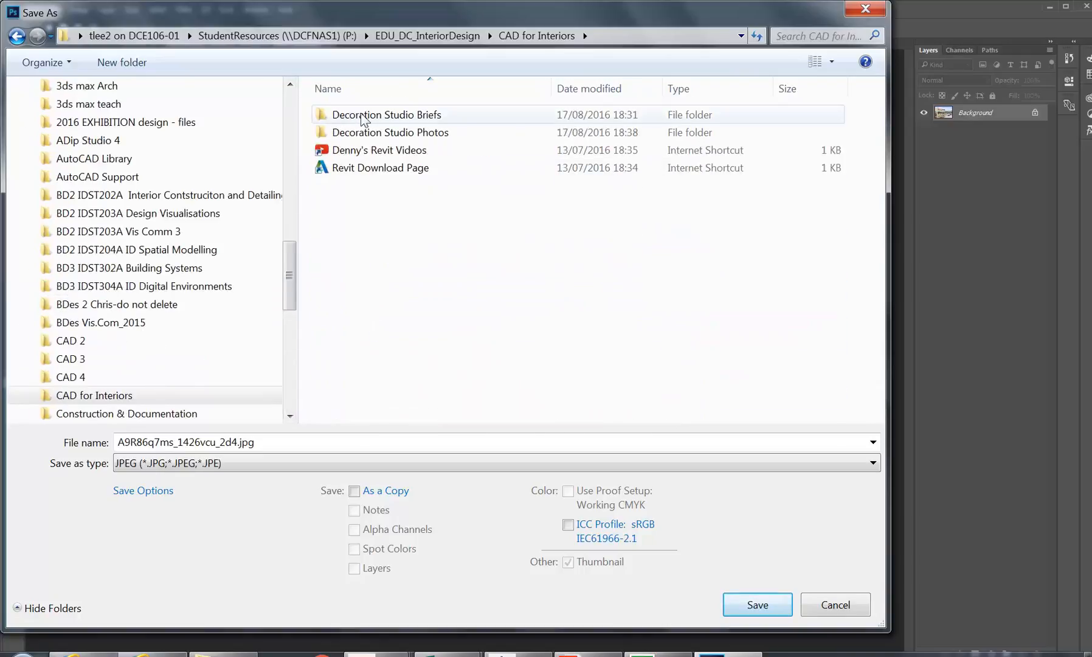
double_click(373, 133)
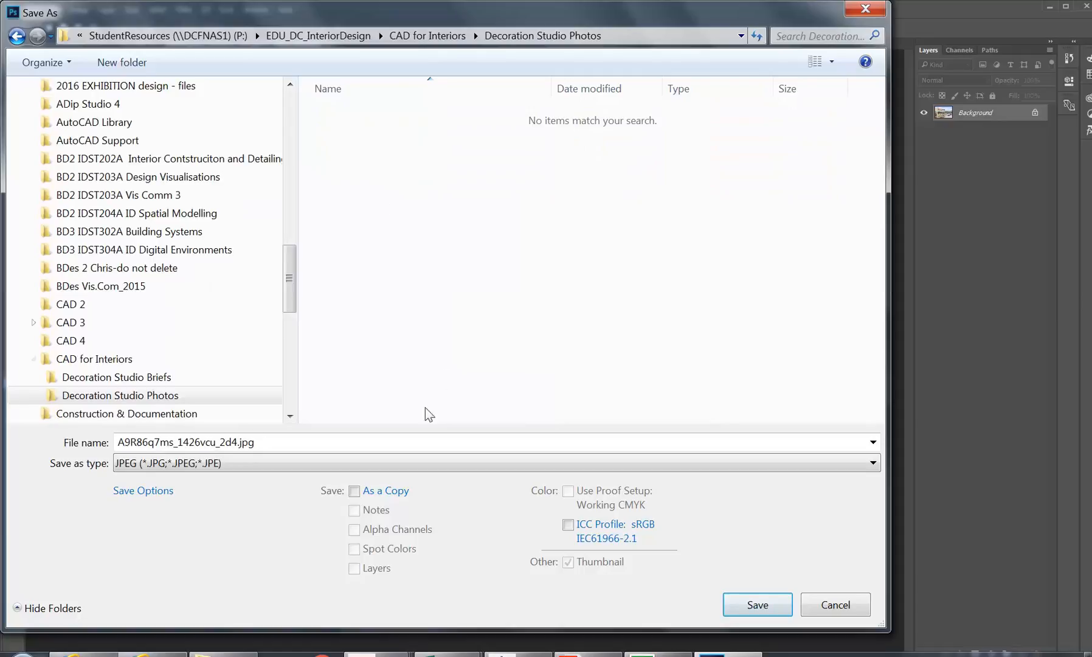
Step: Name the image View from Mona Vale Road and save it with the High quality, Baseline ("Standard") JPEG options
left_click_drag(365, 19, 405, 19)
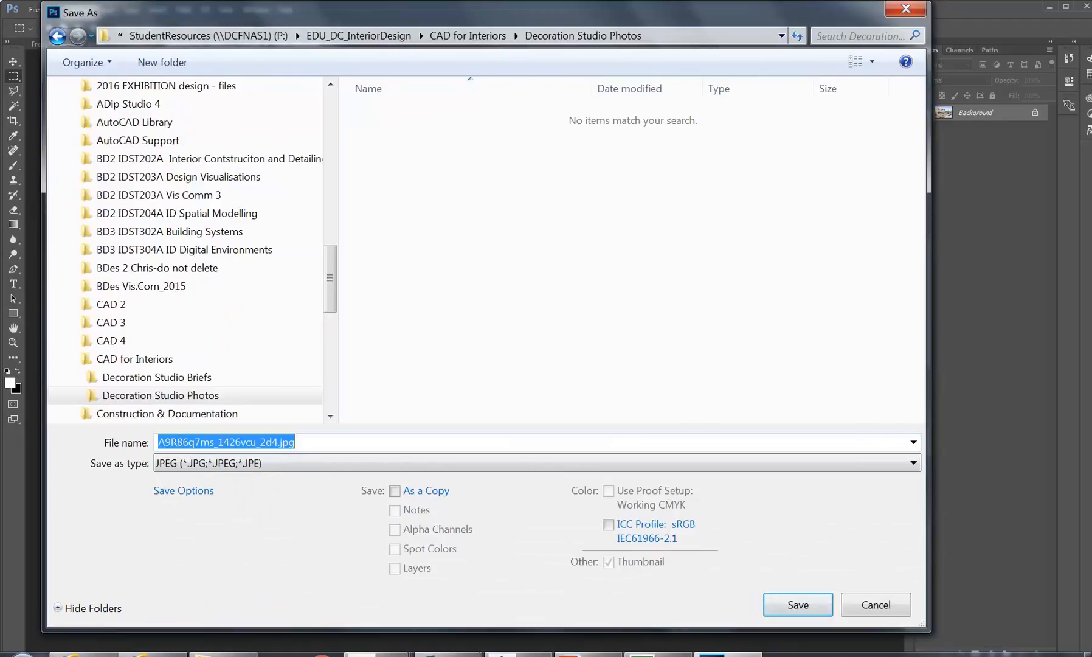
type("View from Mona Vale Road")
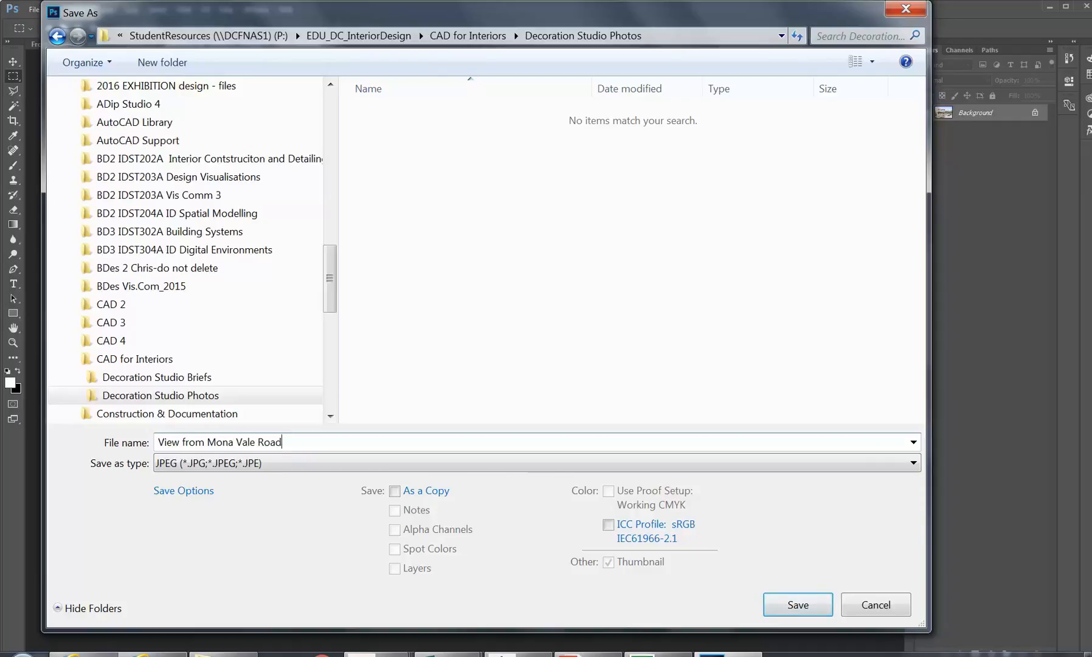
left_click(787, 604)
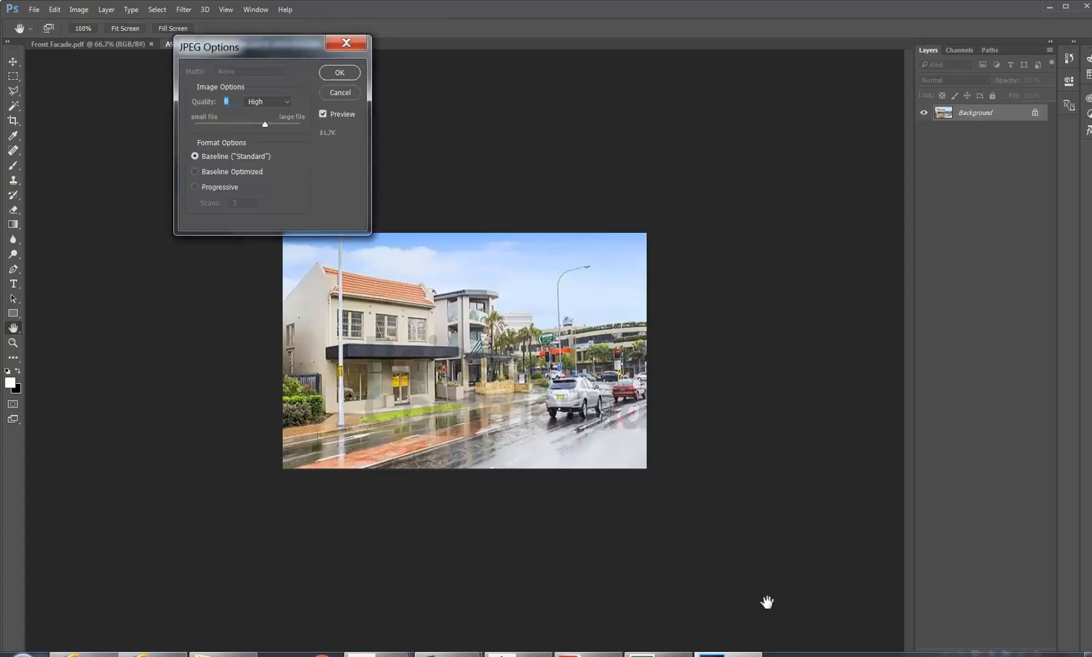
left_click(342, 72)
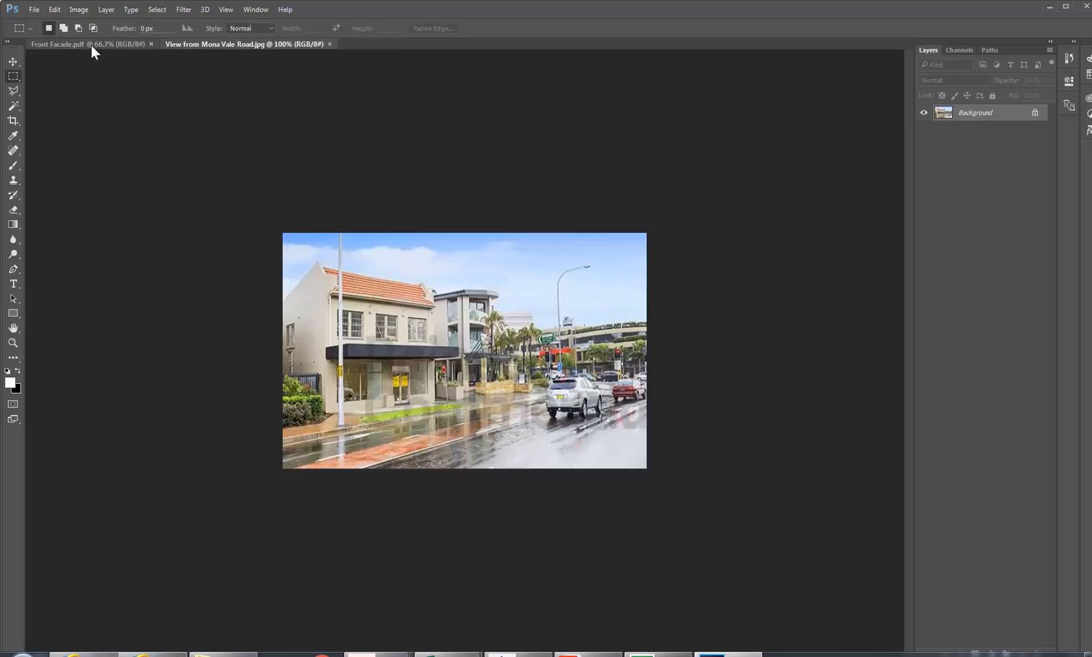
Step: Save the Front Facade image again as a JPEG in the Decoration Studio Photos folder
left_click(91, 45)
left_click(34, 9)
left_click(68, 199)
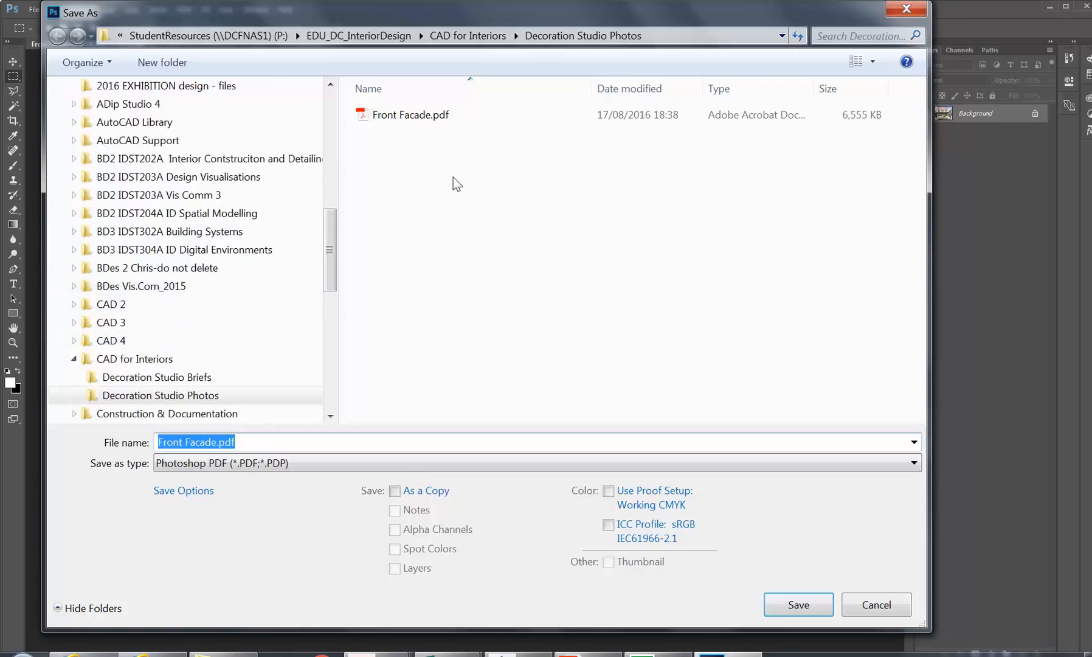
left_click(256, 464)
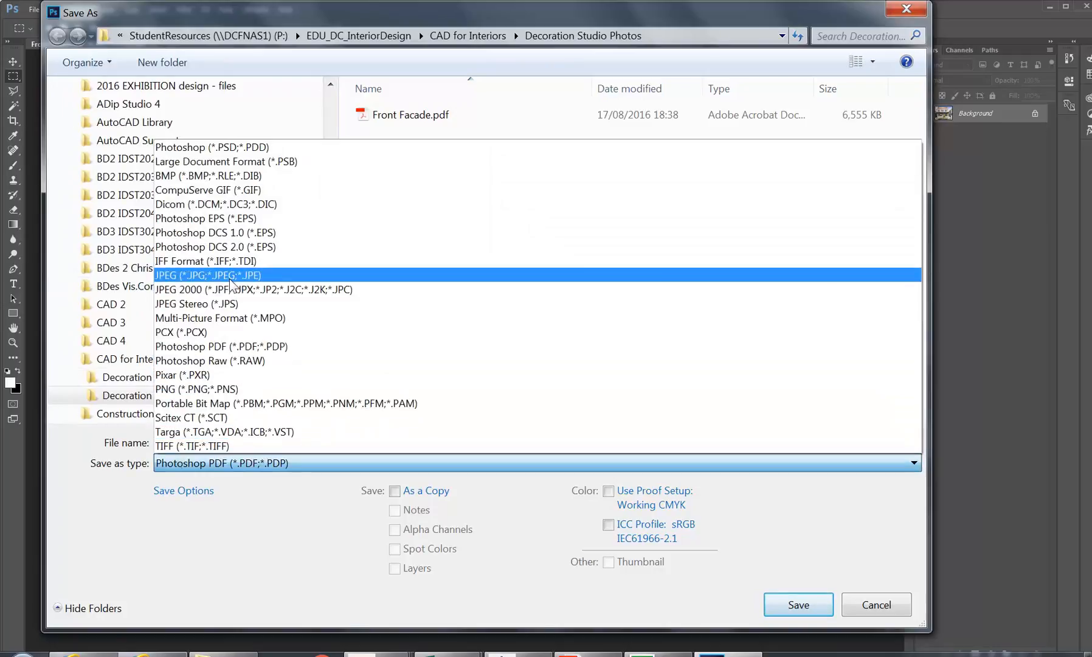
left_click(219, 275)
left_click(779, 604)
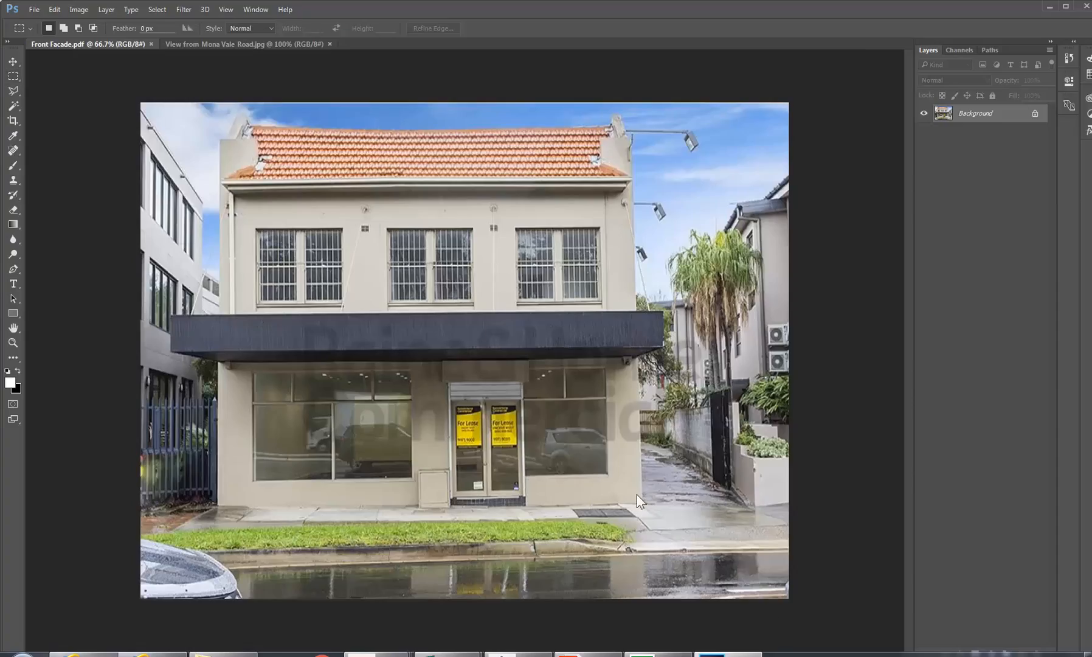
left_click(339, 73)
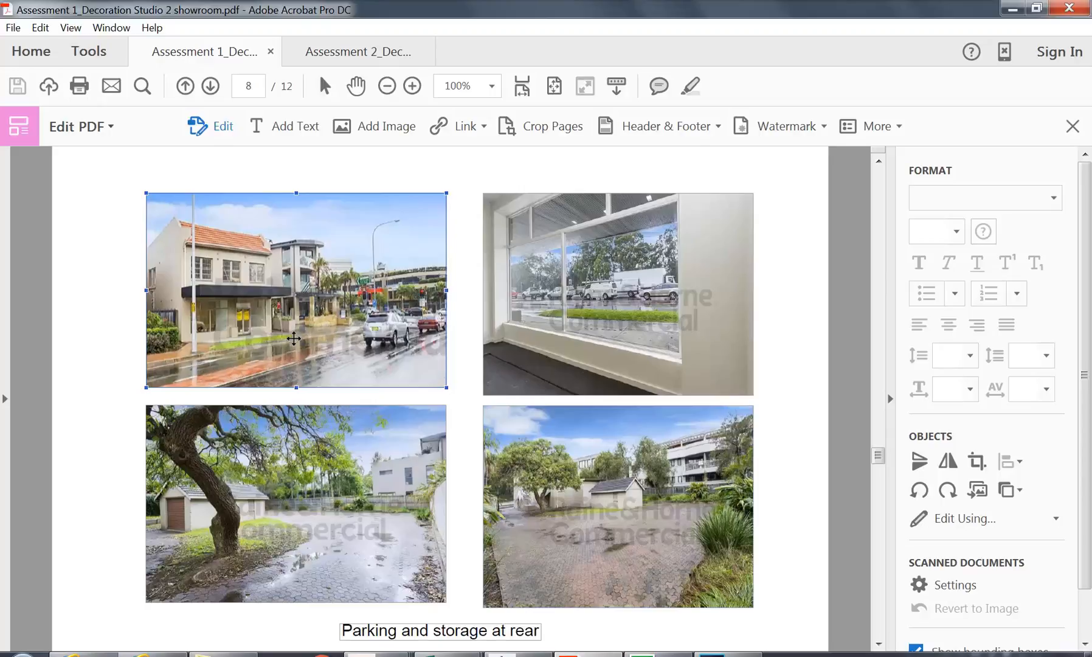
Step: Return to the brief in Acrobat and open page 8's interior shop-window photo in Photoshop for editing
left_click(524, 288)
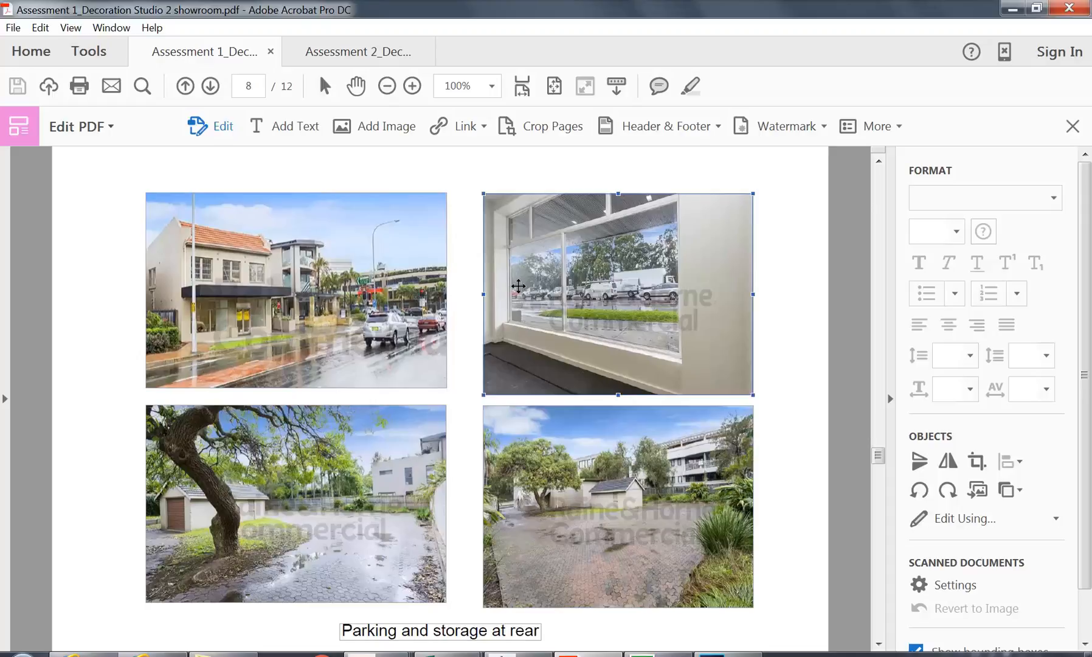
right_click(520, 287)
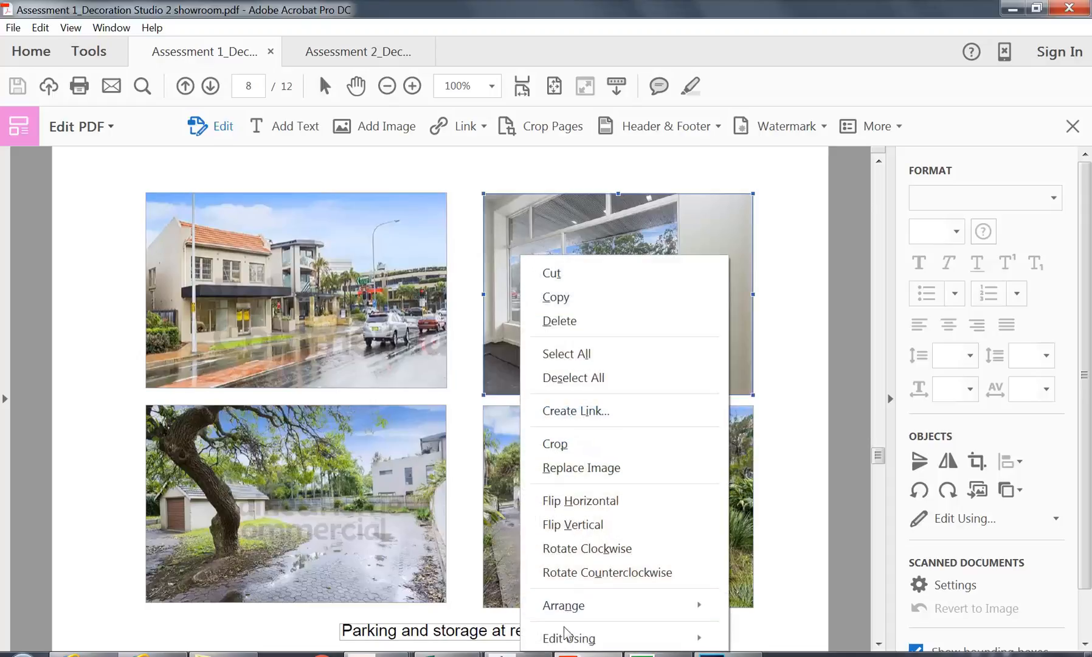
mouse_move(574, 640)
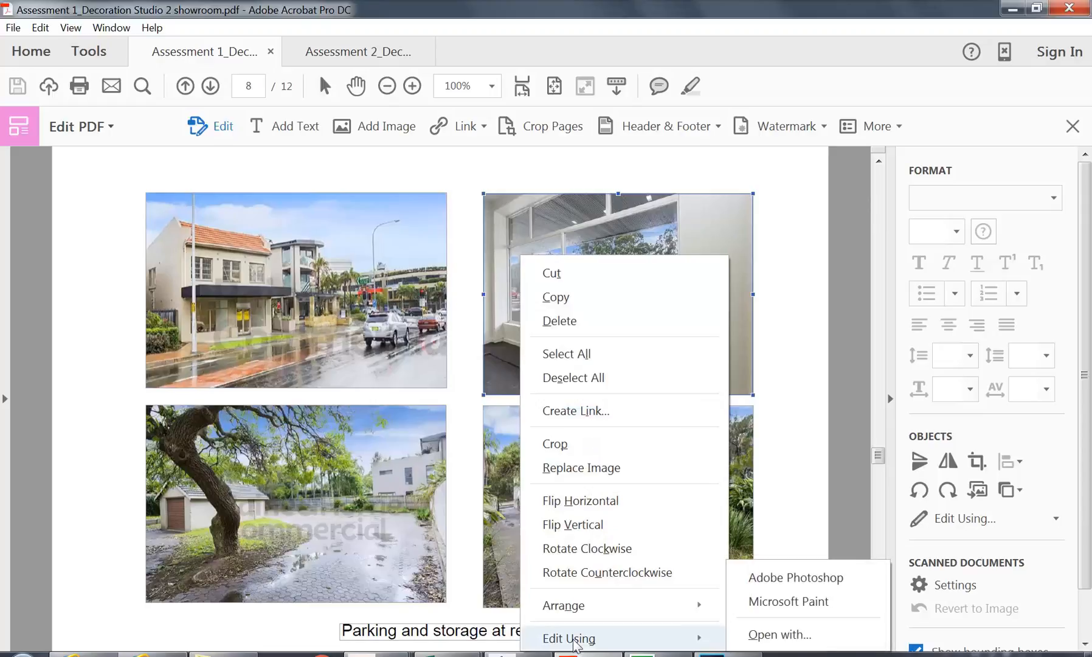
left_click(807, 579)
left_click(562, 259)
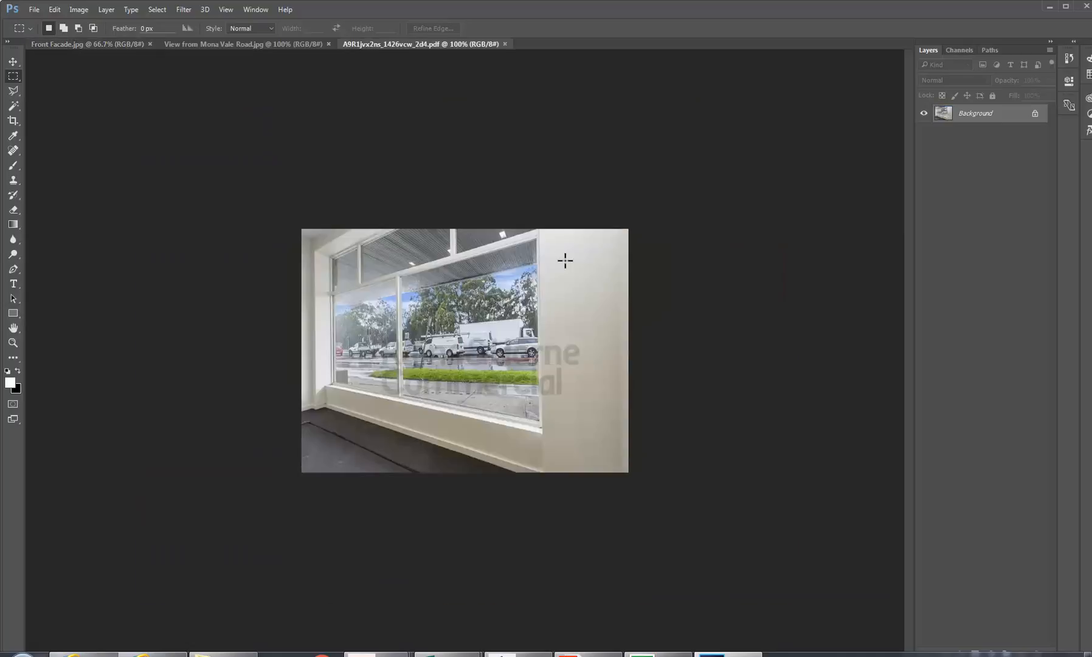
Step: Start saving a copy of the interior shop-window photo and set its file format to JPEG
left_click(27, 11)
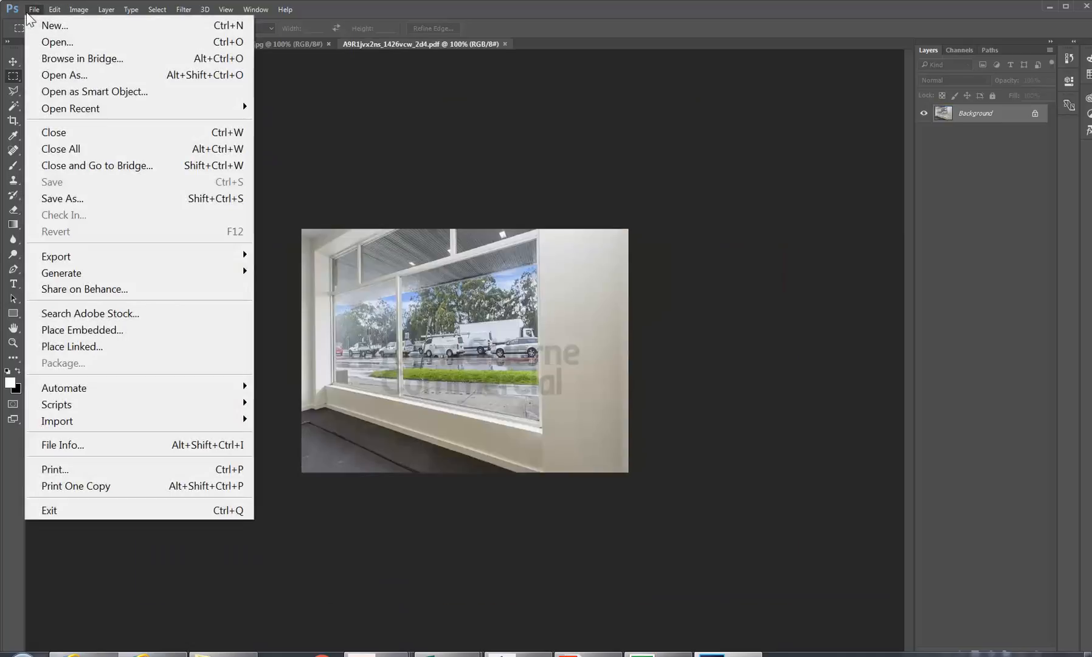
left_click(52, 199)
left_click(237, 463)
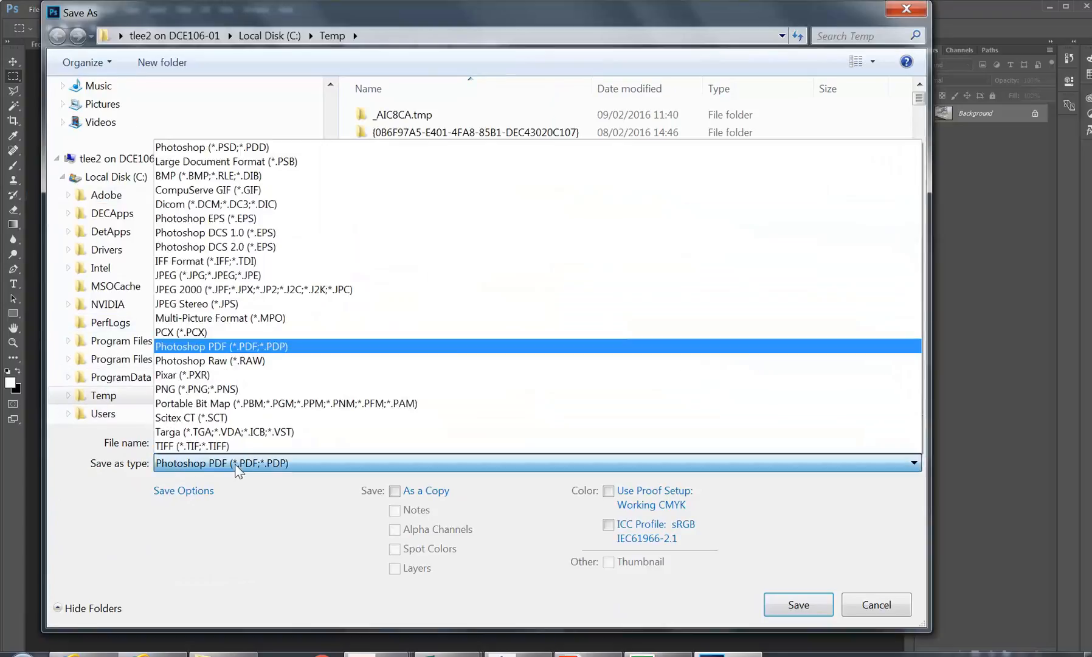
left_click(212, 275)
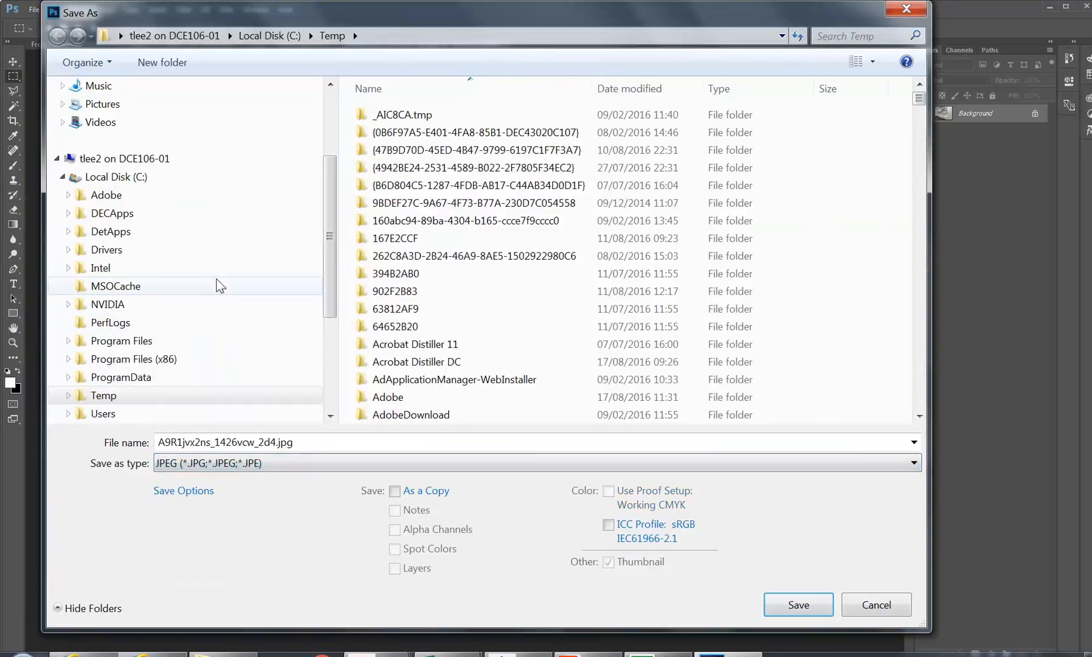
left_click(269, 463)
left_click(270, 464)
left_click(269, 464)
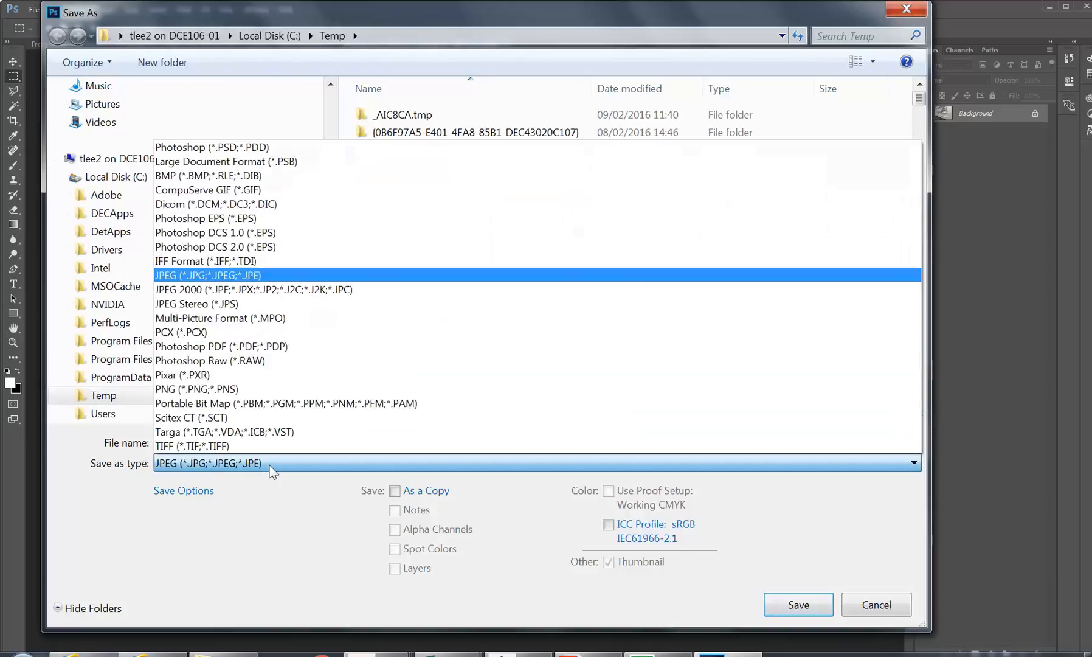
left_click(245, 277)
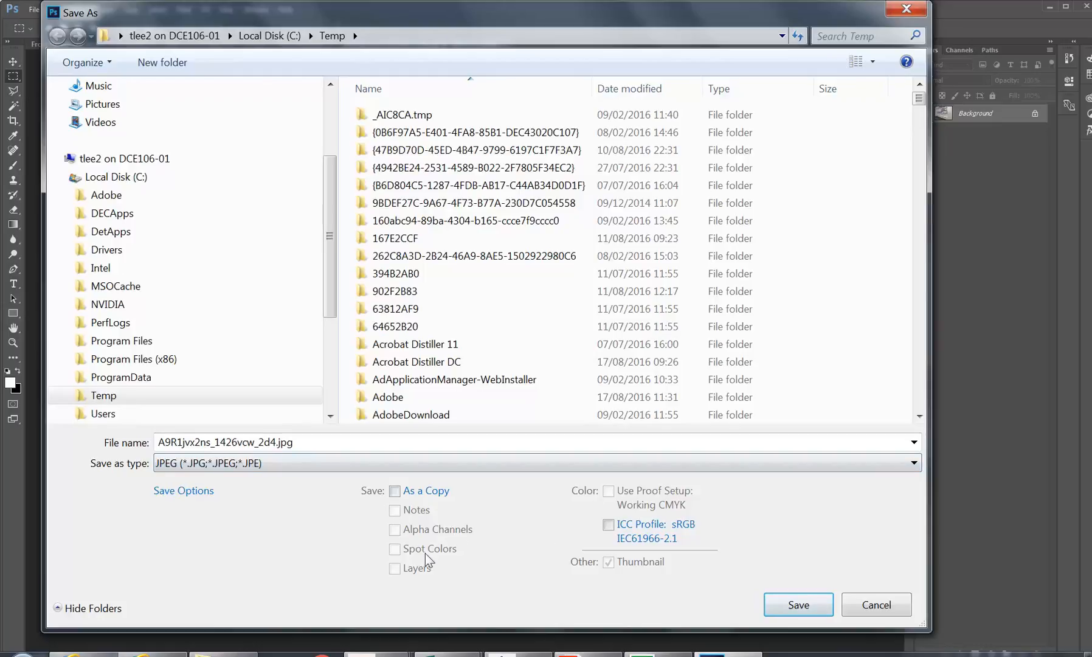
left_click(197, 464)
left_click(197, 464)
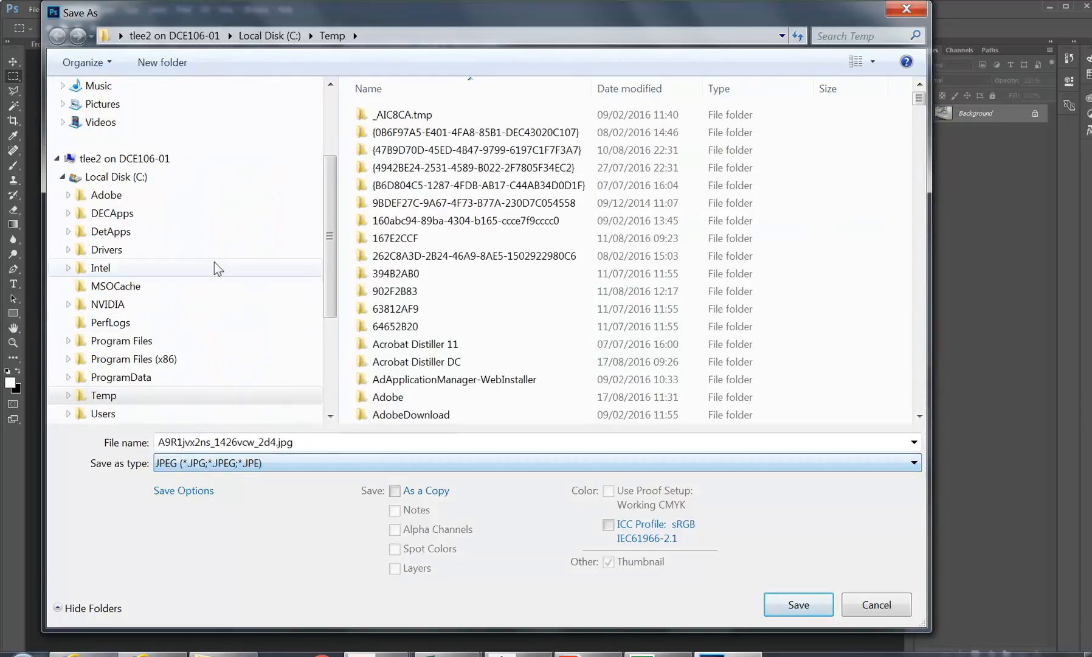
Step: Set the save location to EDU_DC_InteriorDesign > CAD for Interiors > Decoration Studio Photos on the StudentResources (P:) drive
left_click_drag(328, 205, 325, 304)
left_click(205, 290)
double_click(408, 238)
left_click(401, 344)
scroll(400, 342, "down", 5)
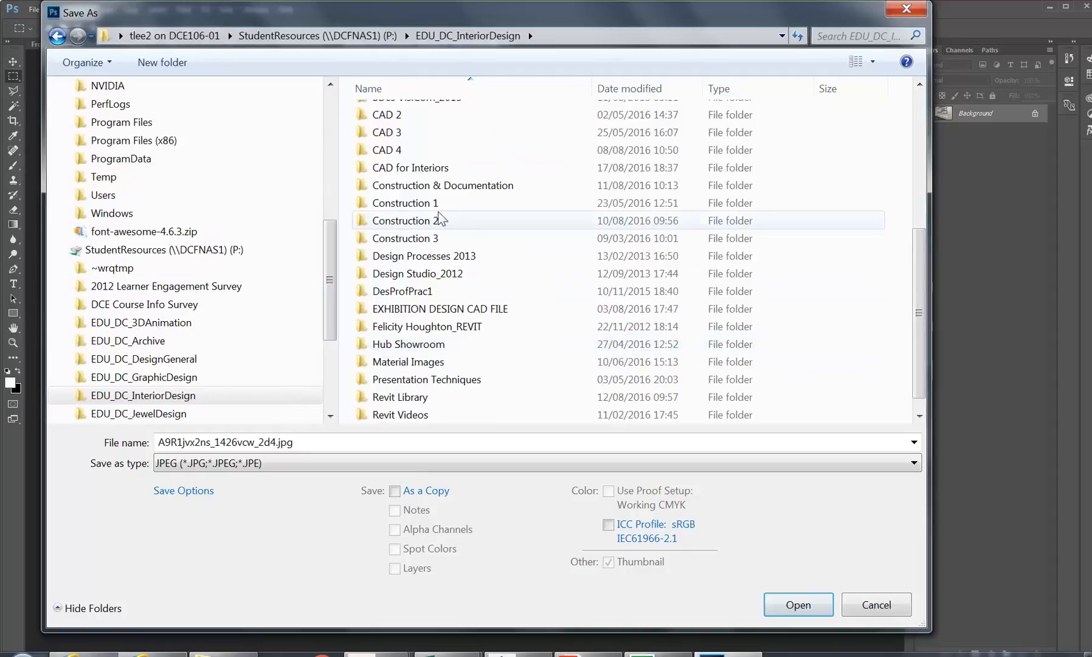
scroll(438, 222, "up", 2)
double_click(408, 269)
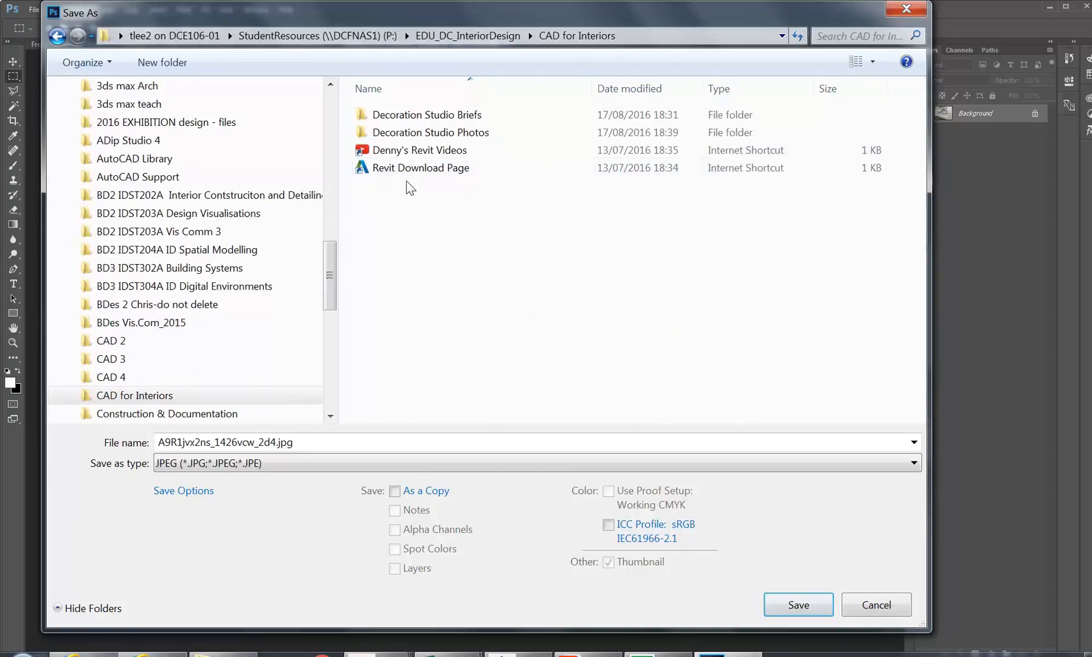
double_click(407, 132)
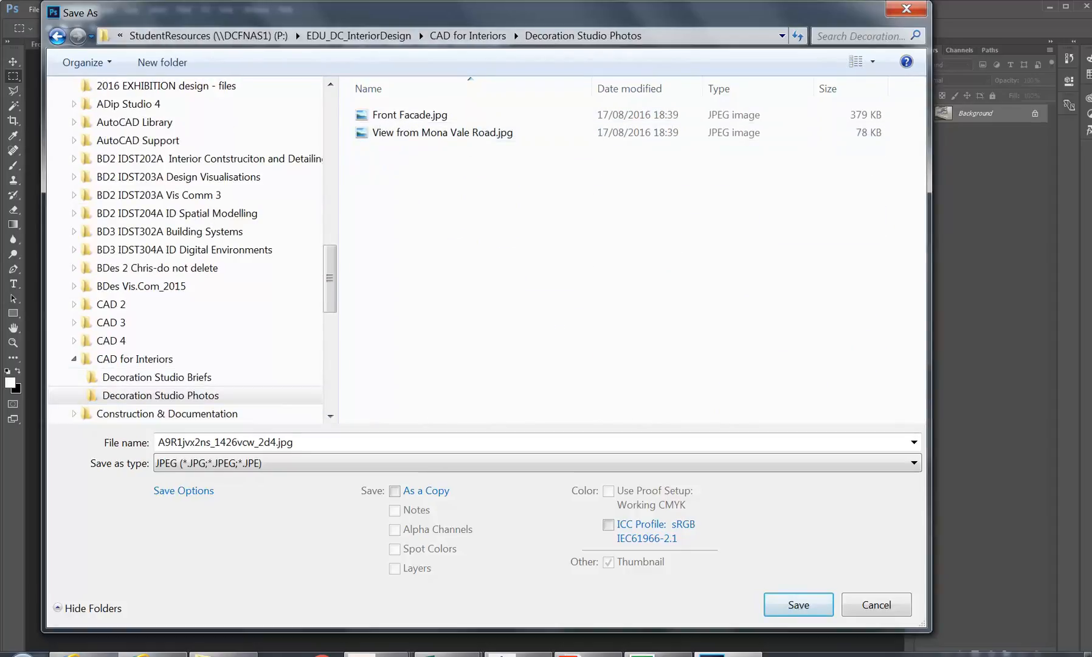
Step: Name the image View froma Interior to Mona Vale Road and save it with High quality (8), Baseline ("Standard") JPEG options
left_click(306, 443)
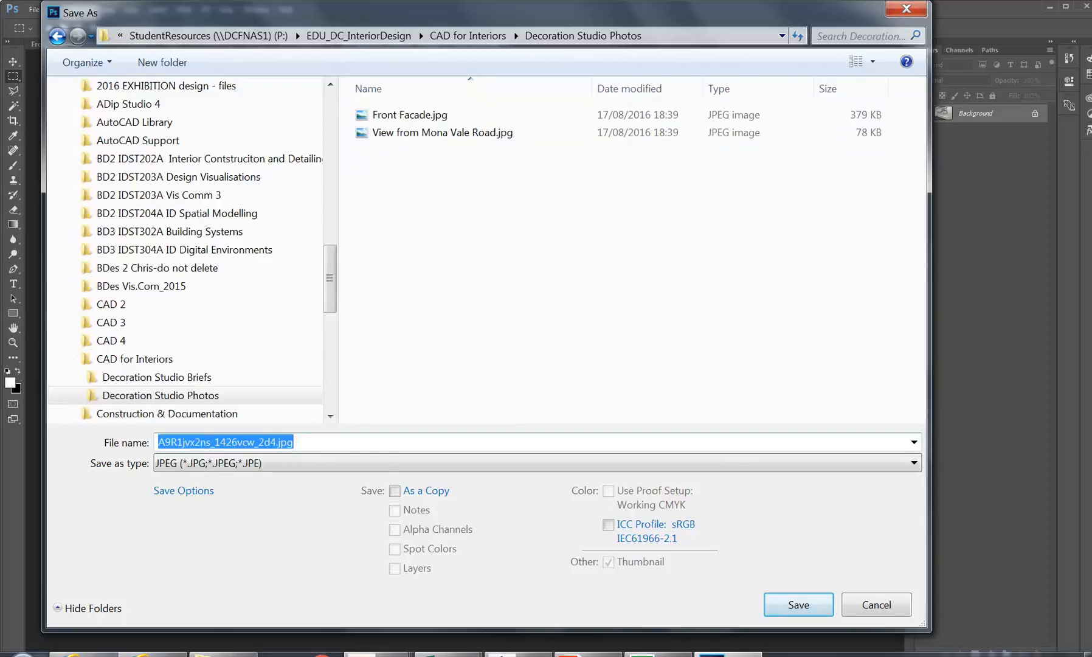
type("View")
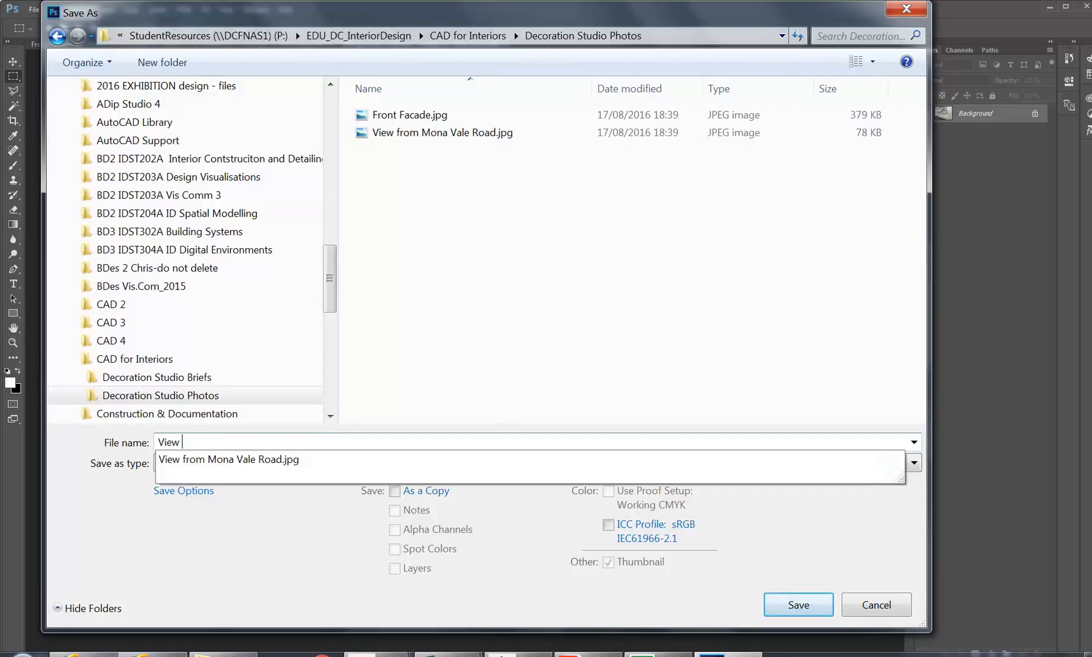
type(" froma Inter")
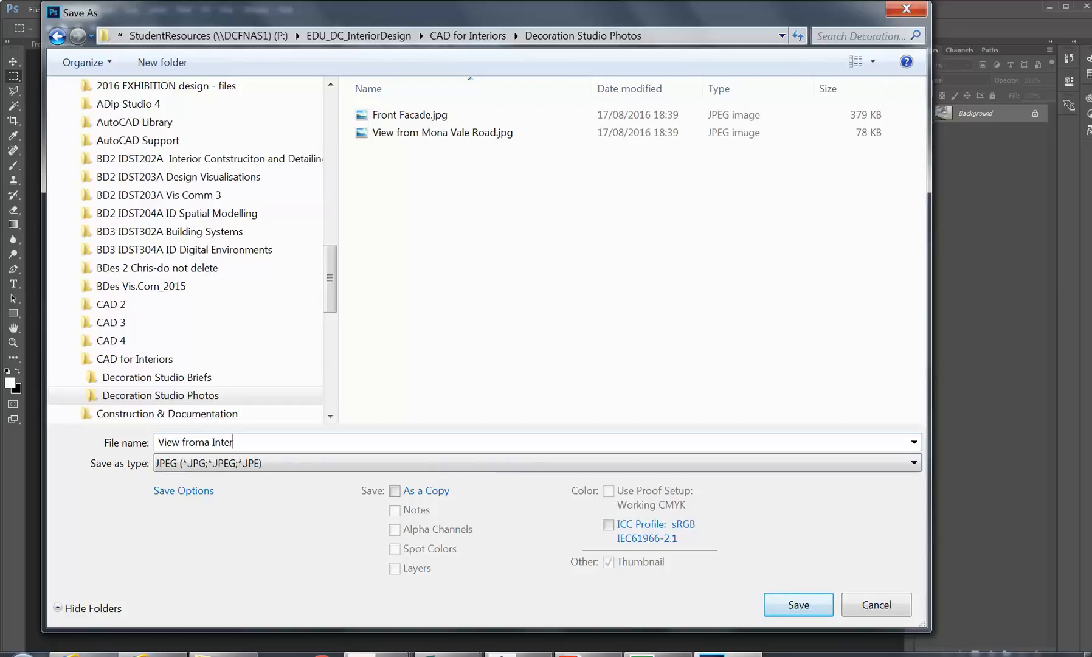
type("ior to Mona")
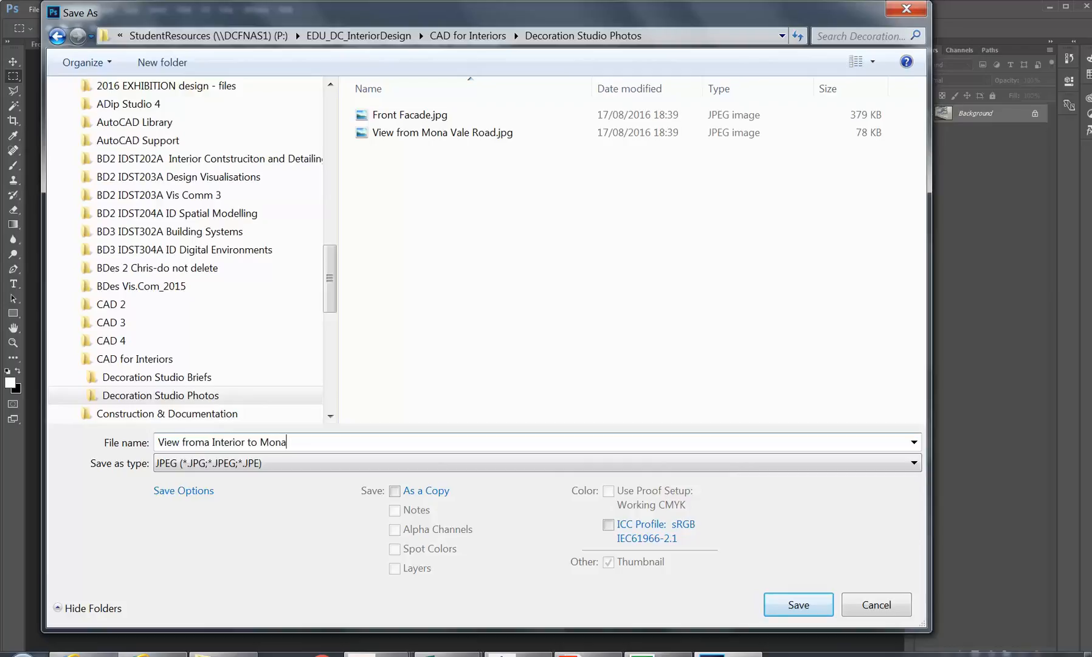
type(" Vale Road")
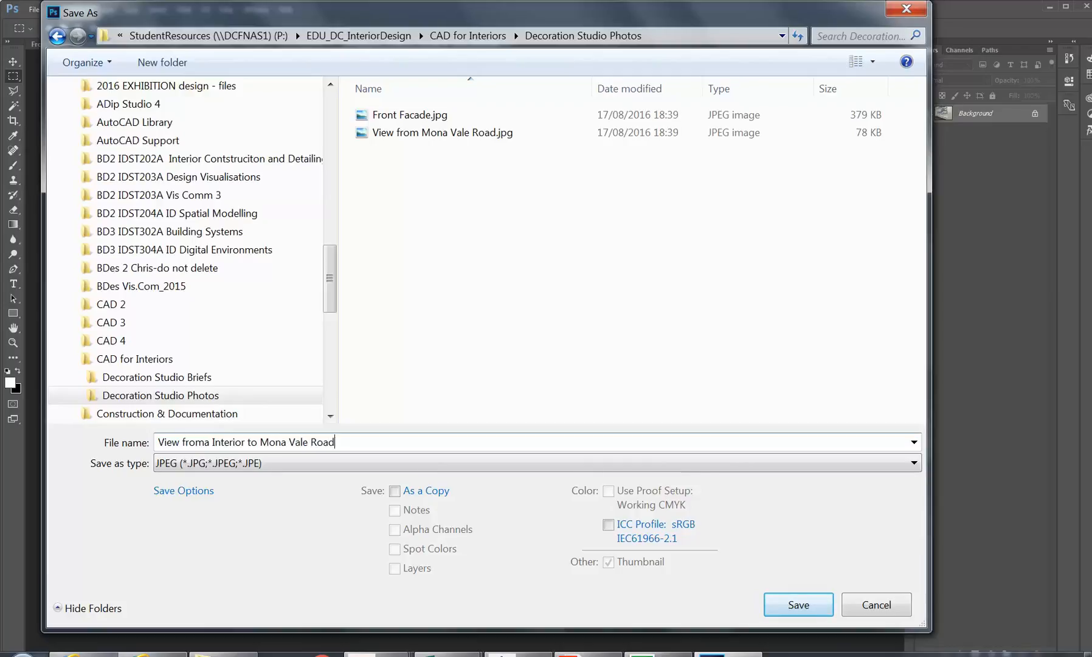
left_click(786, 610)
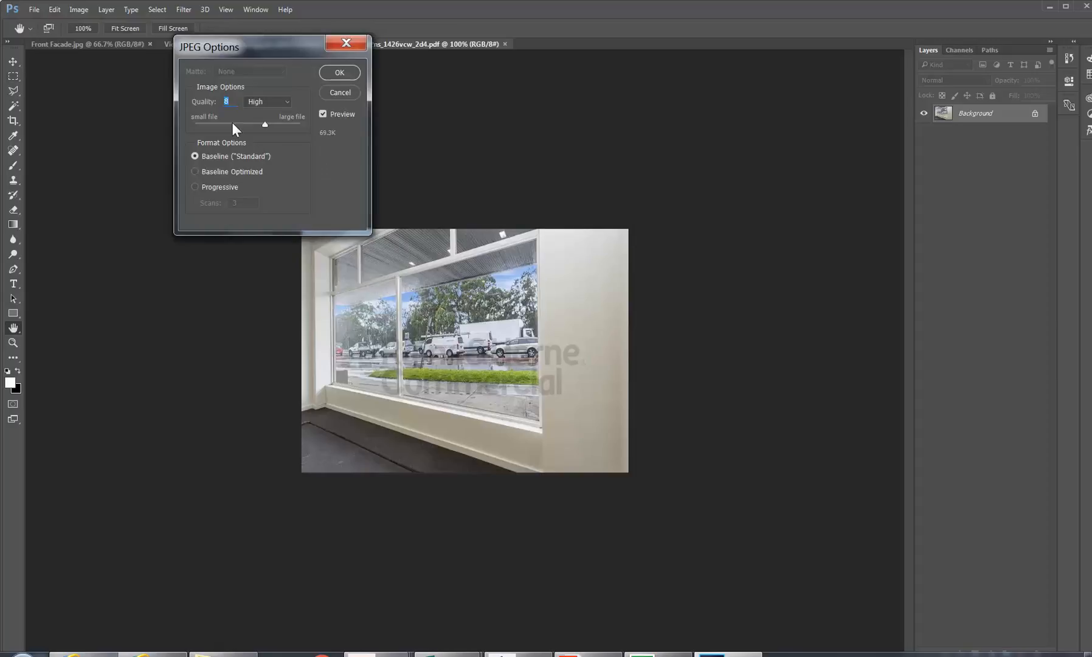
left_click(339, 73)
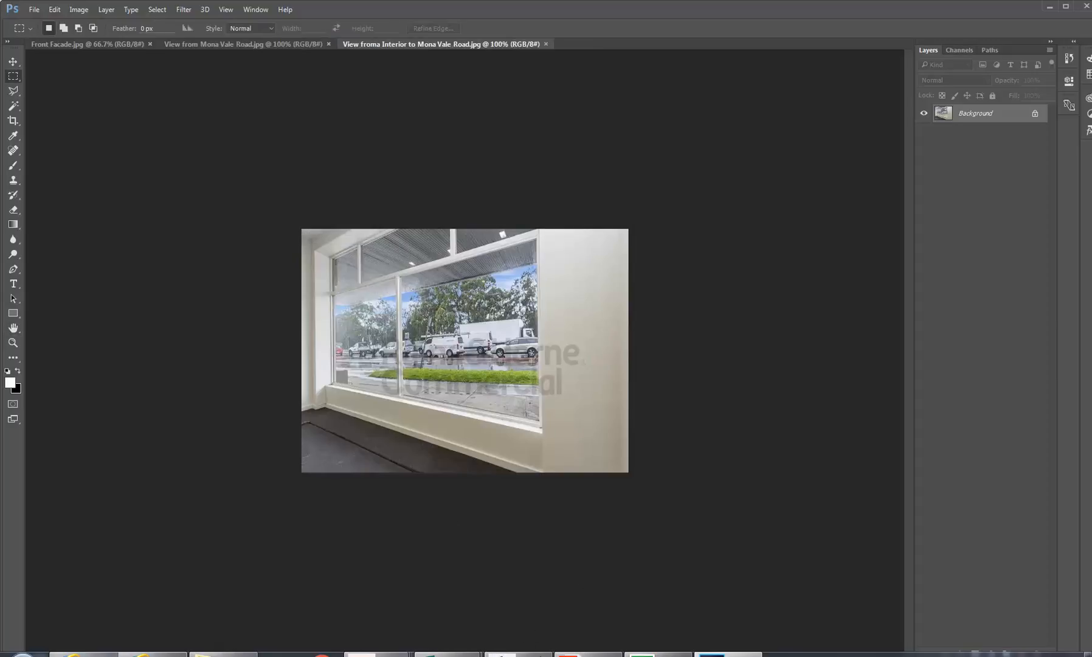
Step: Switch back to the brief in Acrobat and open page 8's rear yard photo with the large leaning tree in Photoshop for editing
left_click(518, 653)
left_click(247, 483)
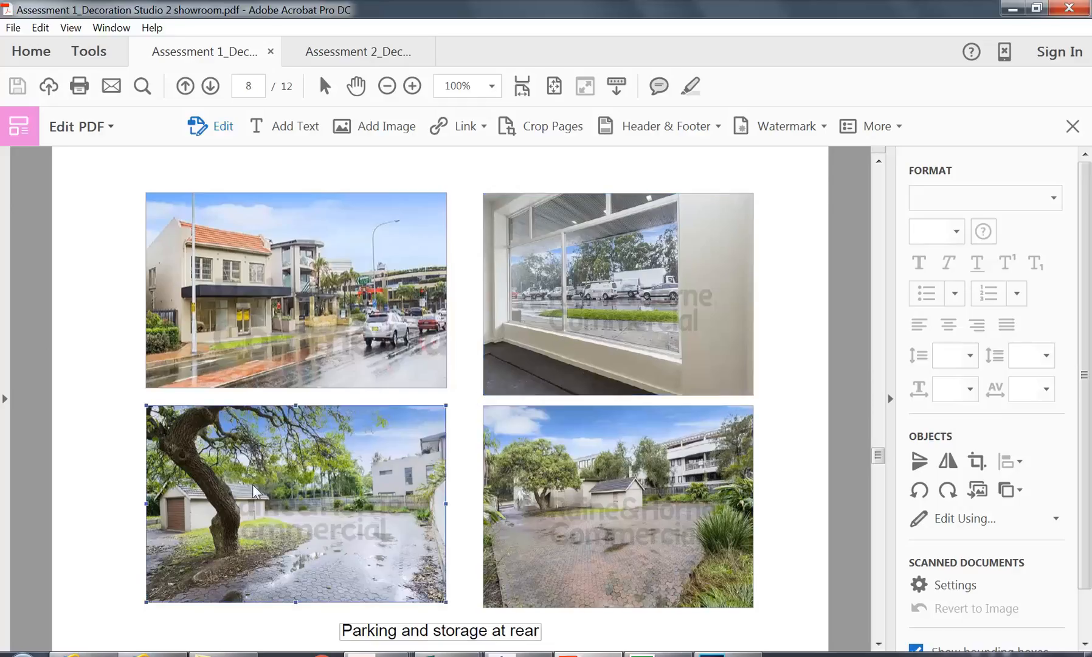
right_click(247, 483)
mouse_move(304, 481)
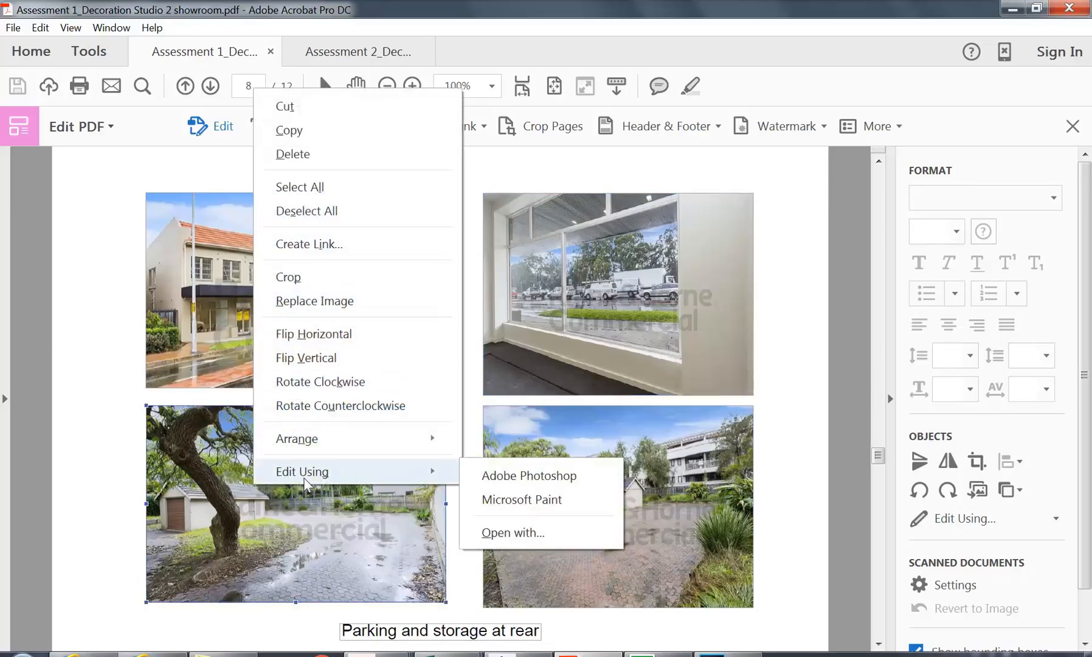
left_click(512, 476)
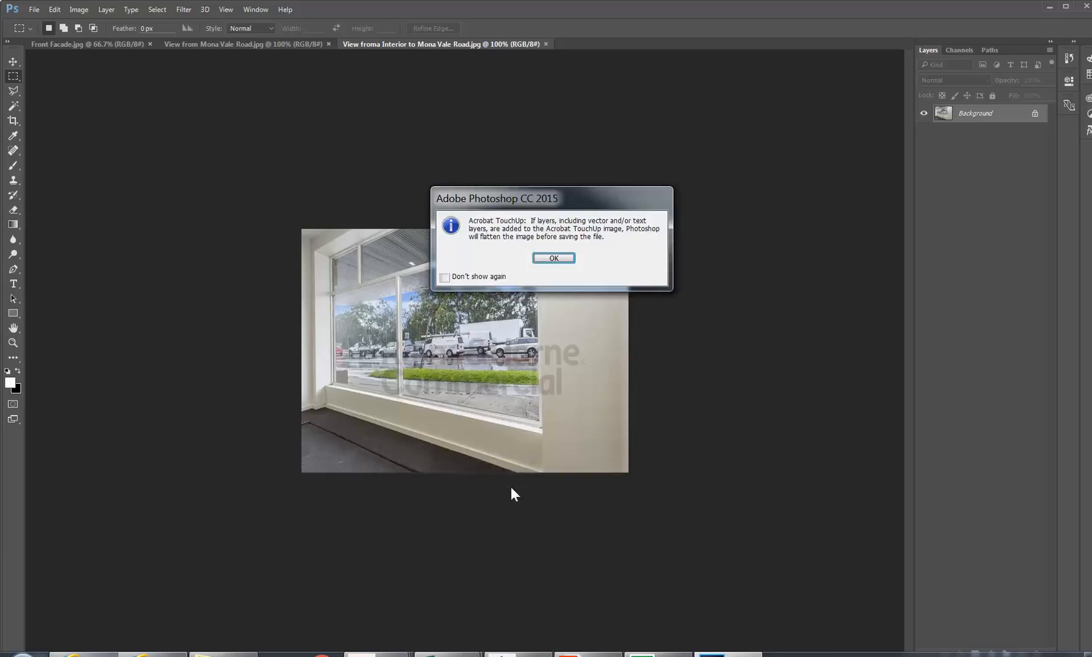
left_click(550, 258)
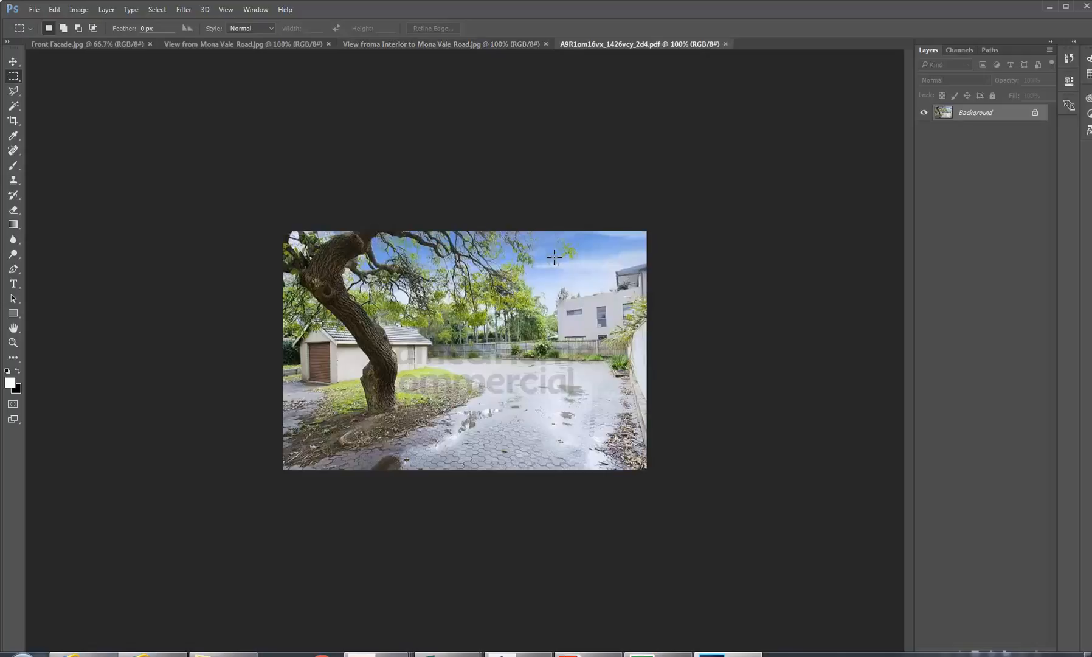
Step: Start saving a copy of the rear yard tree photo with JPEG as the file format
left_click(32, 10)
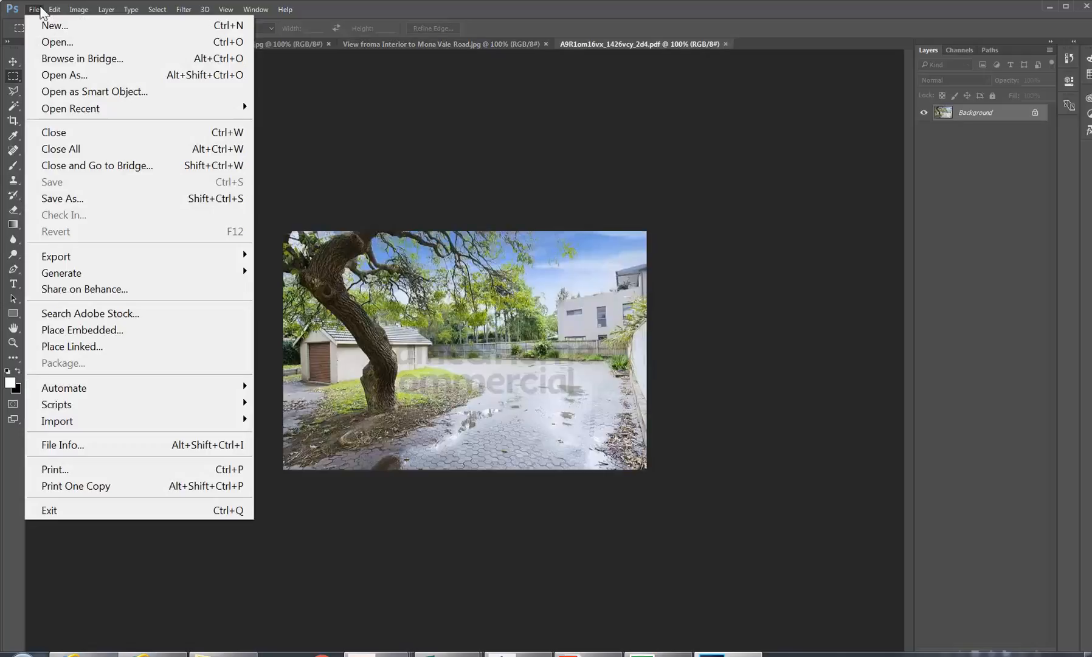
left_click(78, 196)
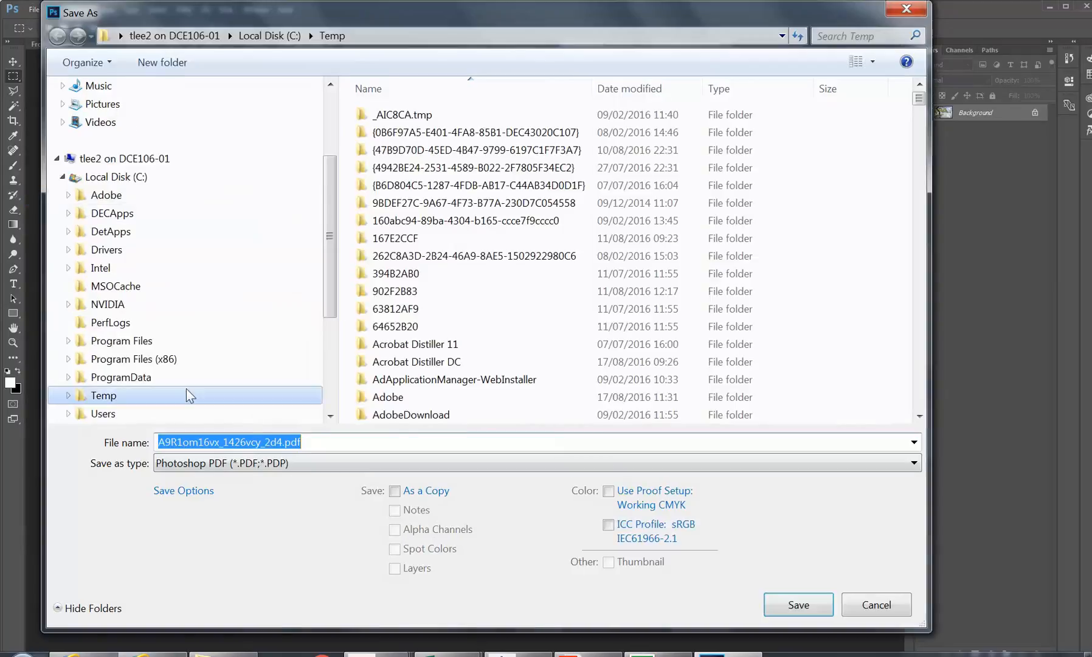
left_click(262, 465)
left_click(243, 275)
Step: Point the rear yard photo's save location to StudentResources (P:) > EDU_DC_InteriorDesign > CAD for Interiors > Decoration Studio Photos
left_click(782, 35)
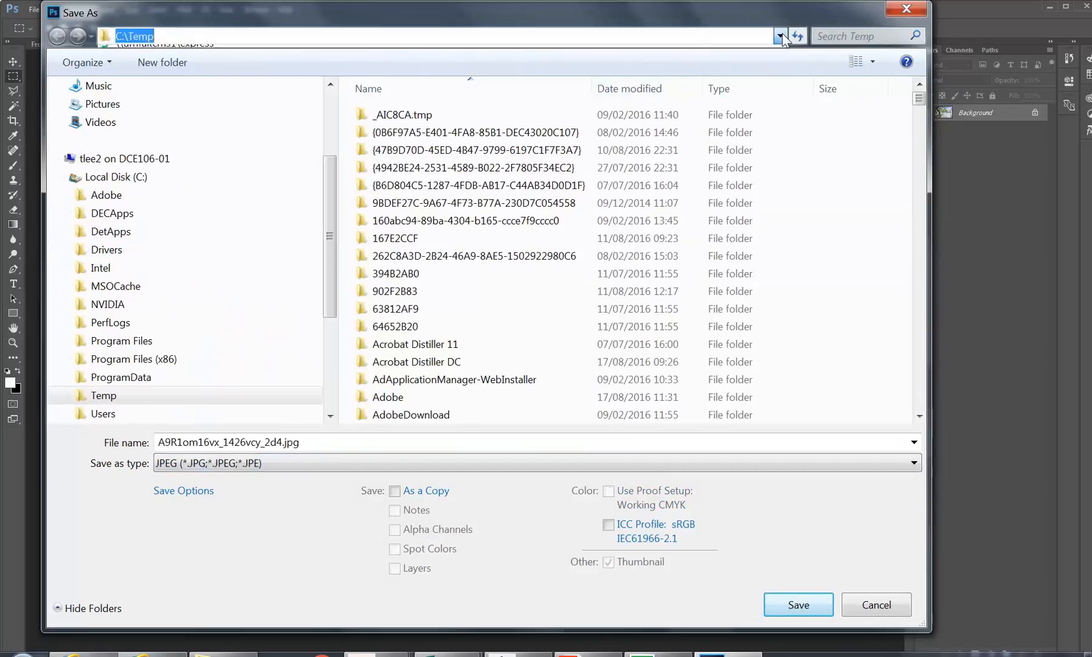
left_click(62, 177)
left_click(131, 286)
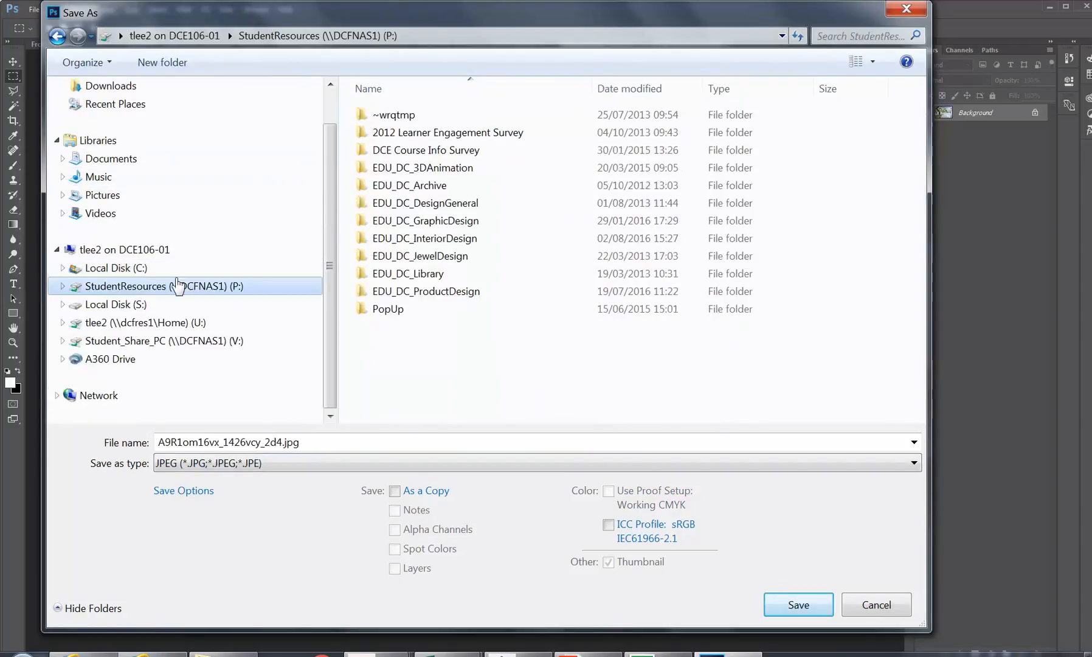
double_click(427, 239)
left_click(405, 327)
scroll(405, 328, "down", 2)
left_click(405, 326)
double_click(404, 326)
mouse_move(421, 17)
left_mouse_down()
mouse_move(427, 530)
mouse_move(429, 2)
mouse_move(429, 37)
left_mouse_up()
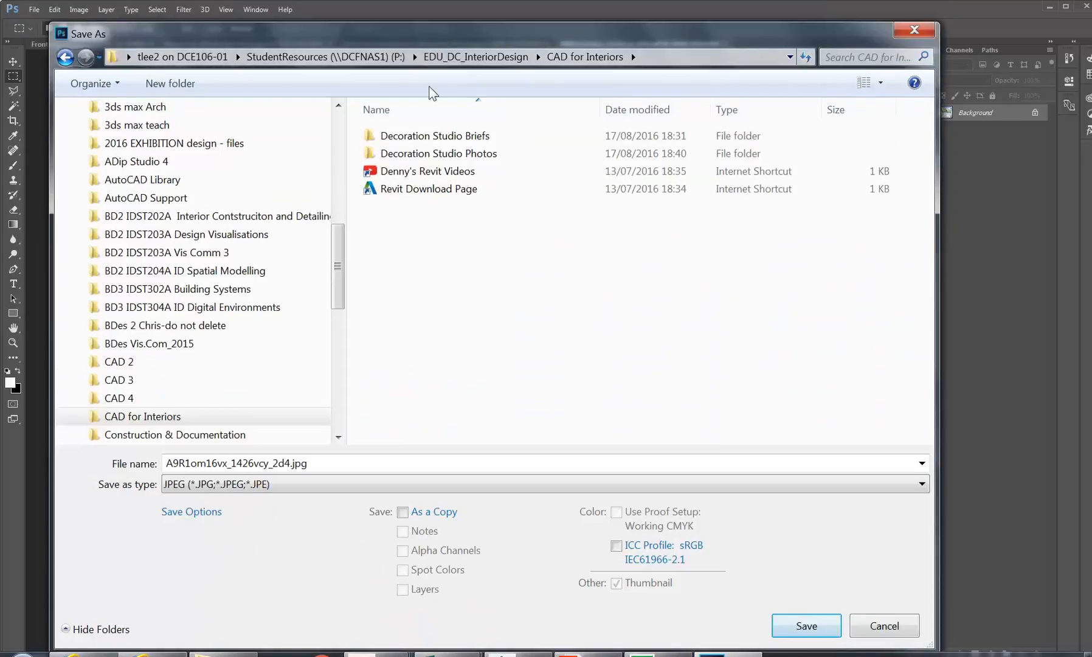
left_click(424, 154)
double_click(424, 154)
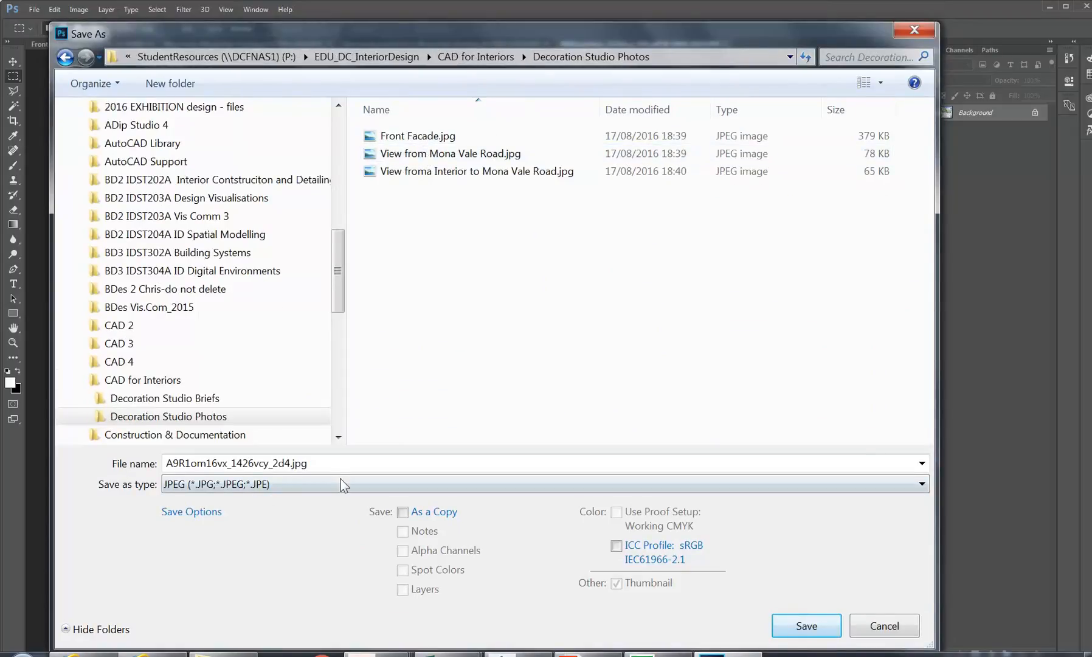
Step: Name the image View of Rear Yard and save it with High quality (8), Baseline ("Standard") JPEG options
type("View")
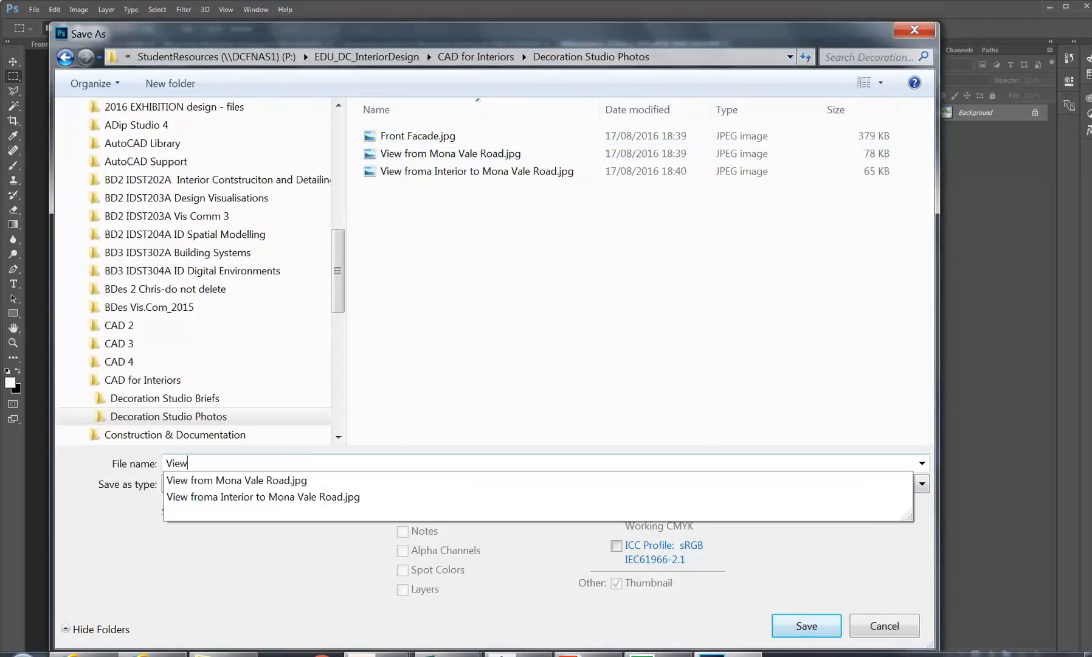
type(" of Rear Yard")
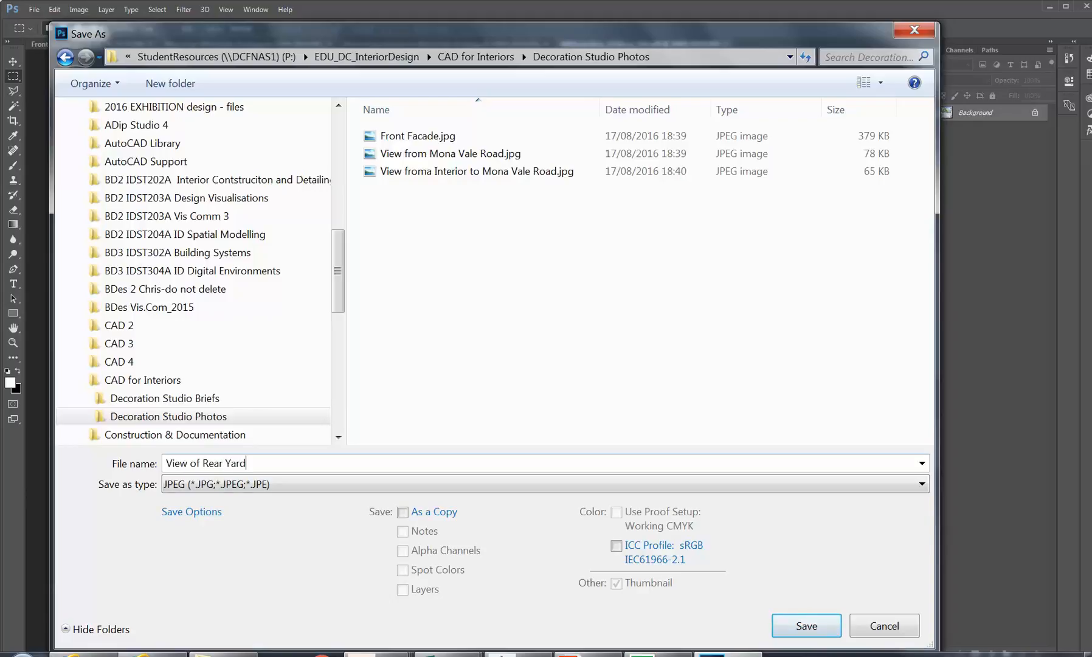
left_click(809, 625)
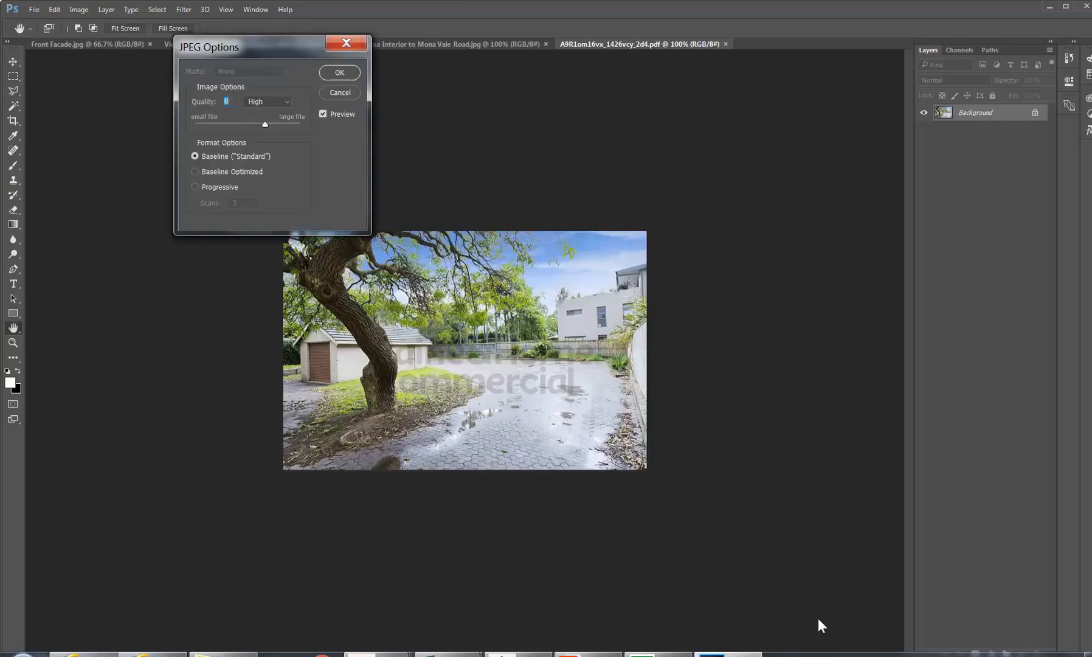
left_click(326, 74)
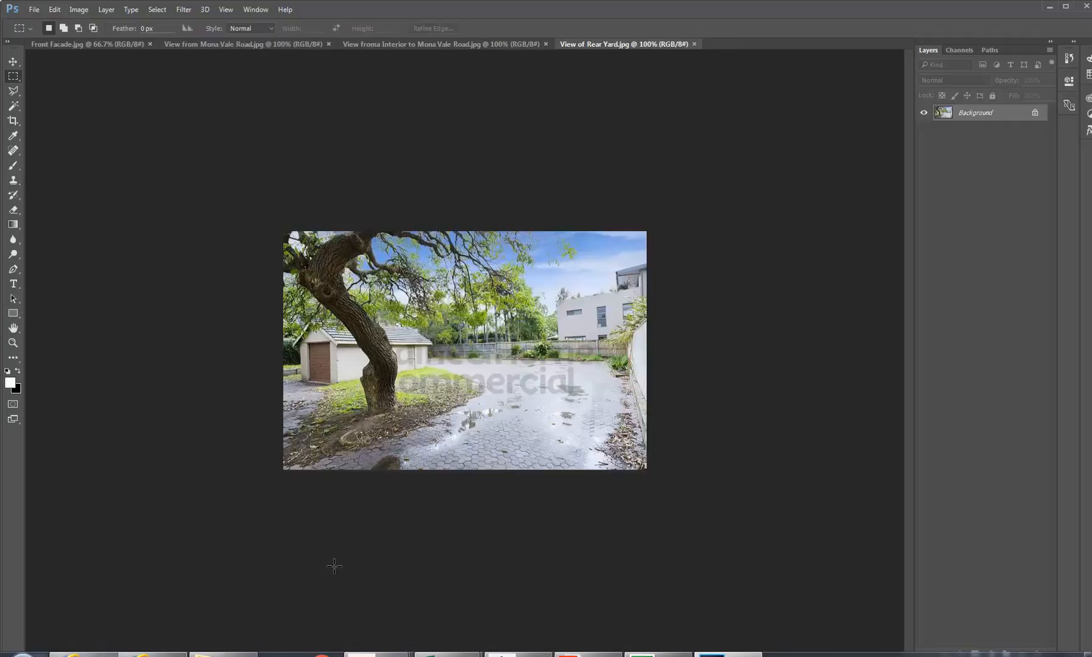
Step: Return to the brief in Acrobat and open page 8's other rear parking photo, with the wide paved area, in Photoshop
left_click(588, 654)
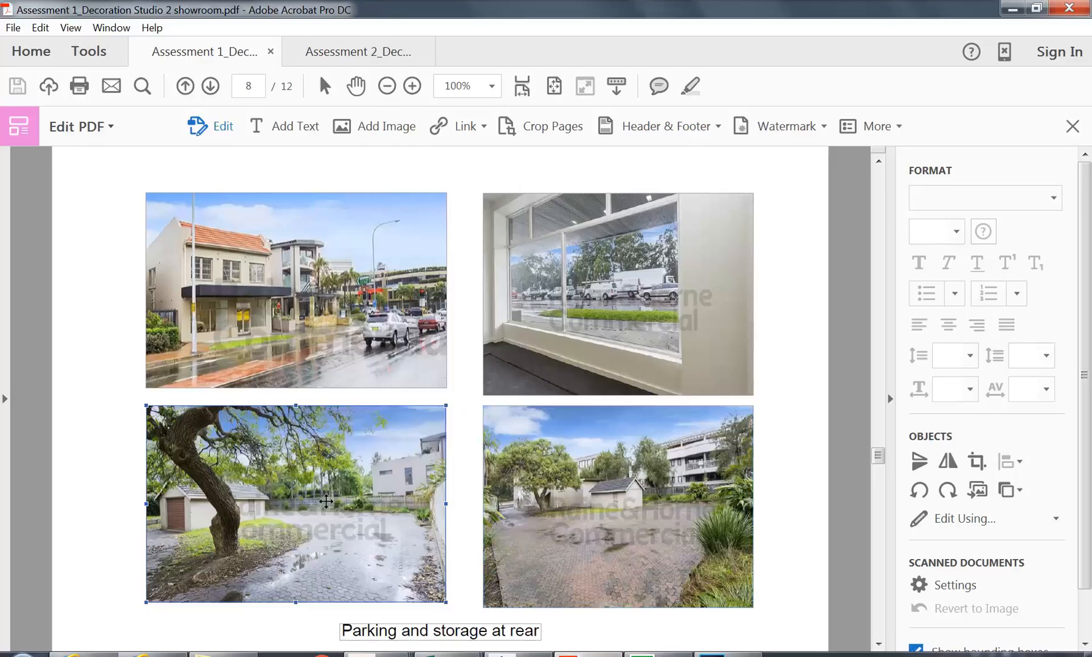
left_click(631, 509)
scroll(620, 518, "down", 1)
scroll(620, 518, "down", 2)
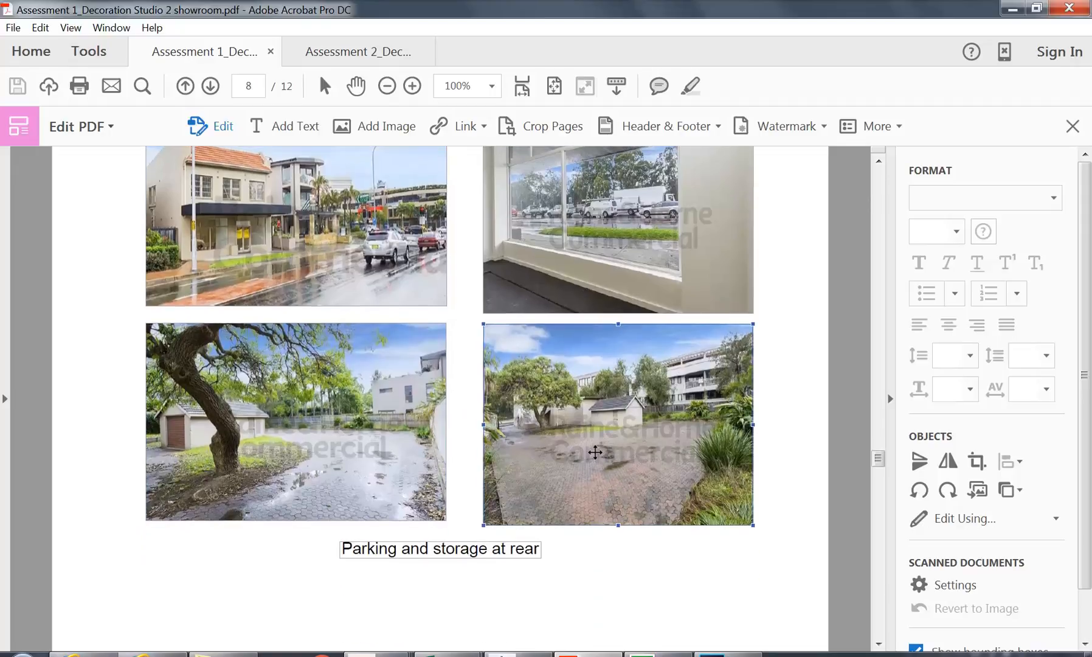
right_click(595, 453)
mouse_move(666, 439)
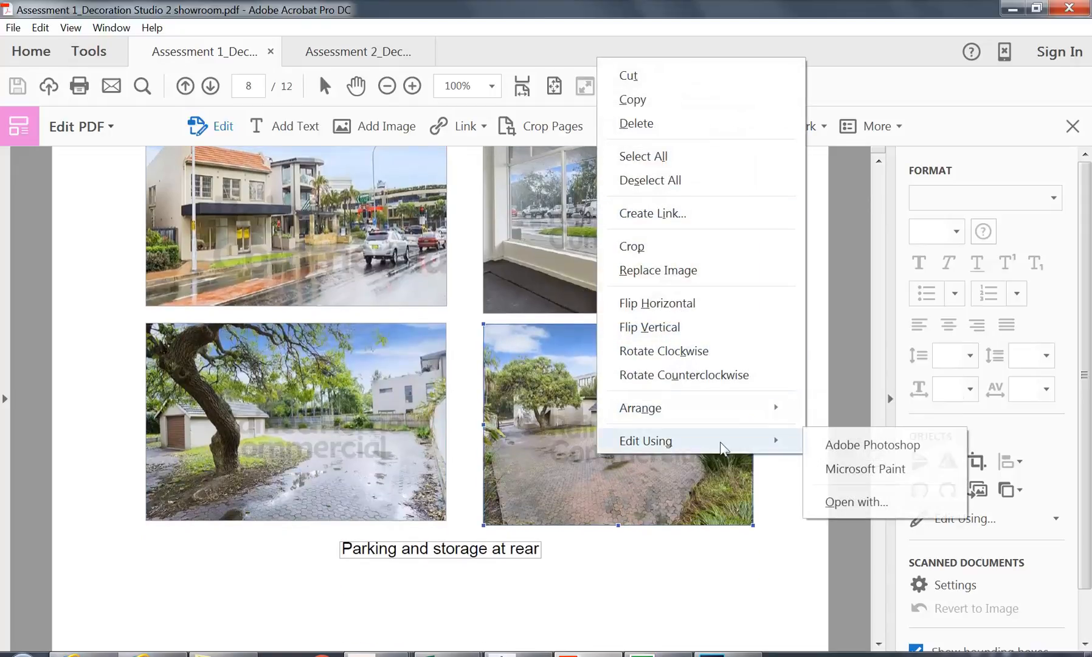
left_click(868, 446)
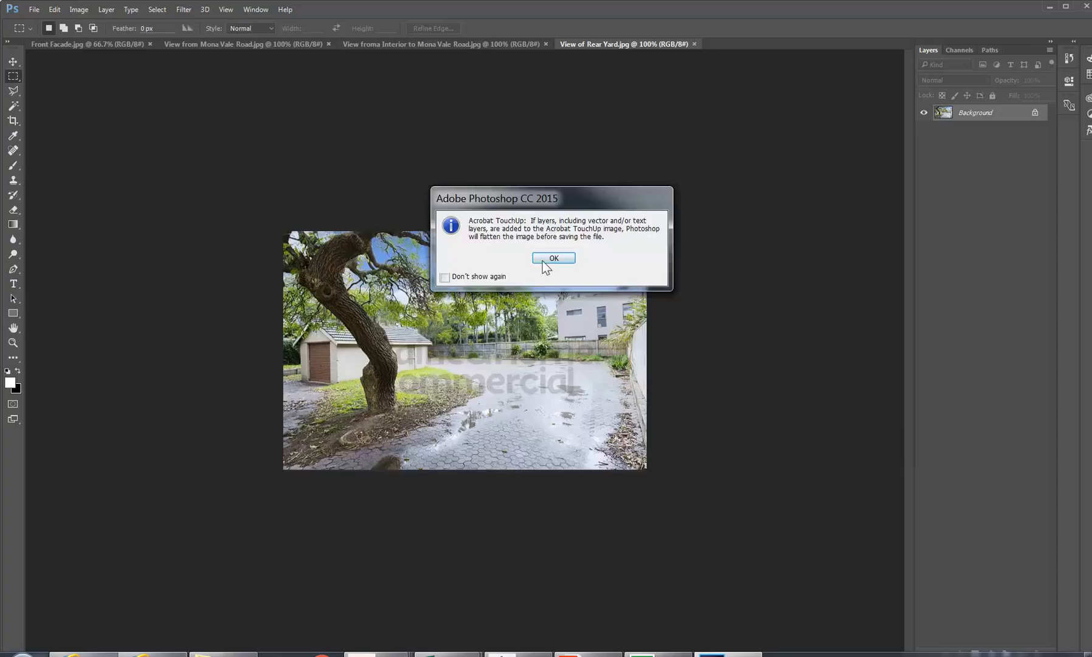
left_click(553, 258)
Step: Start saving the paved parking photo to StudentResources (P:) > EDU_DC_InteriorDesign > CAD for Interiors > Decoration Studio Photos, with JPEG as the file format
left_click(34, 9)
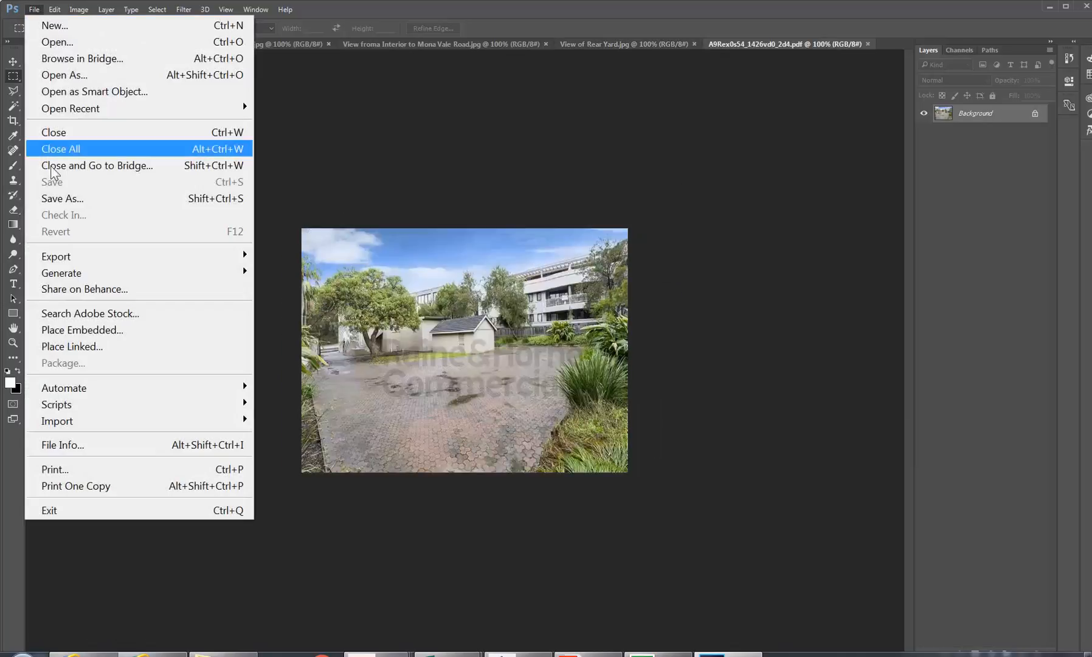
left_click(62, 198)
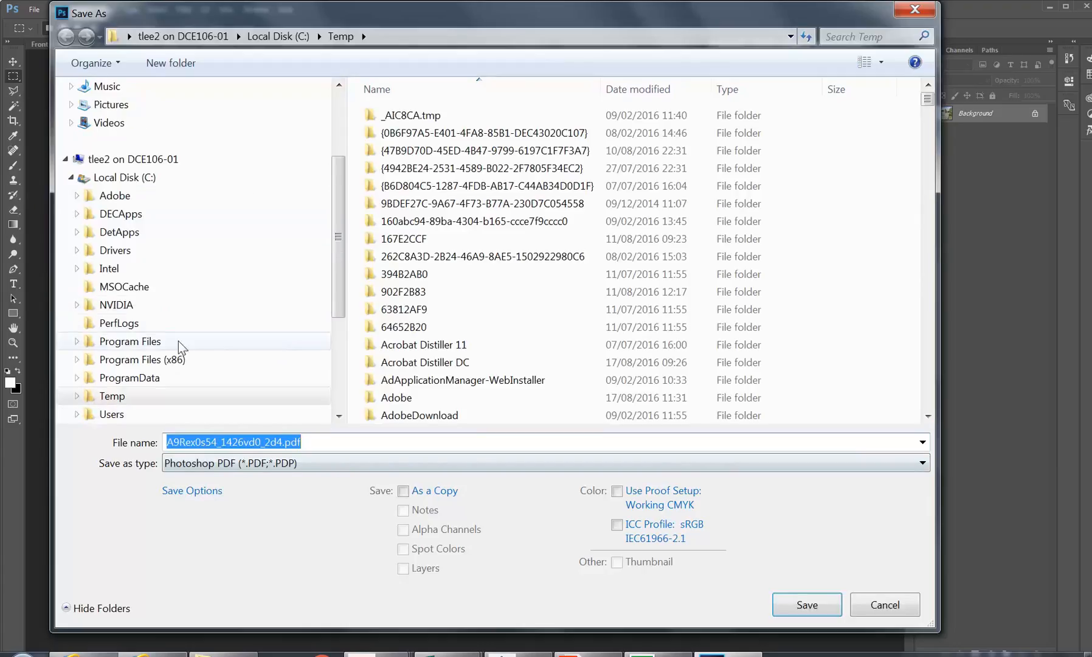
left_click(71, 178)
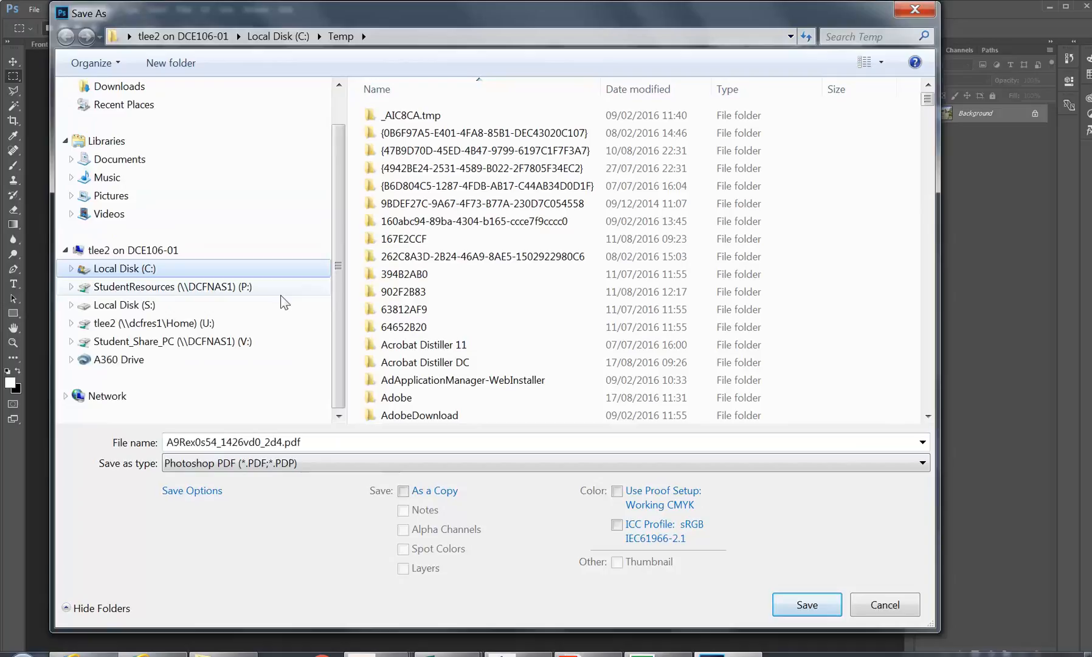
left_click(214, 287)
double_click(438, 239)
left_click(427, 345)
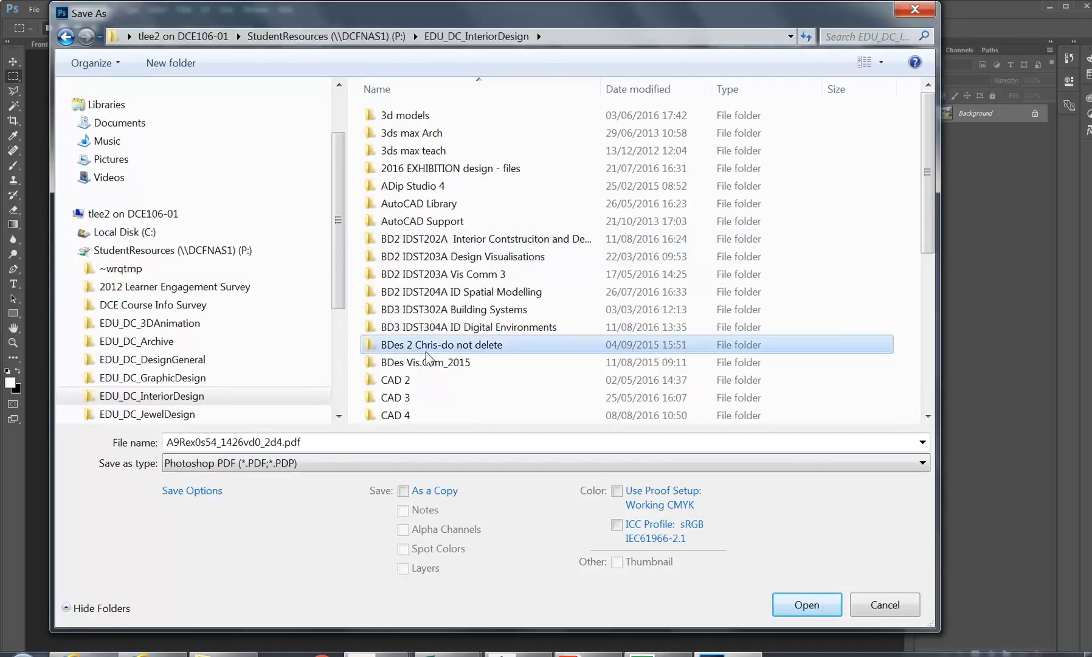
scroll(427, 359, "down", 3)
double_click(419, 290)
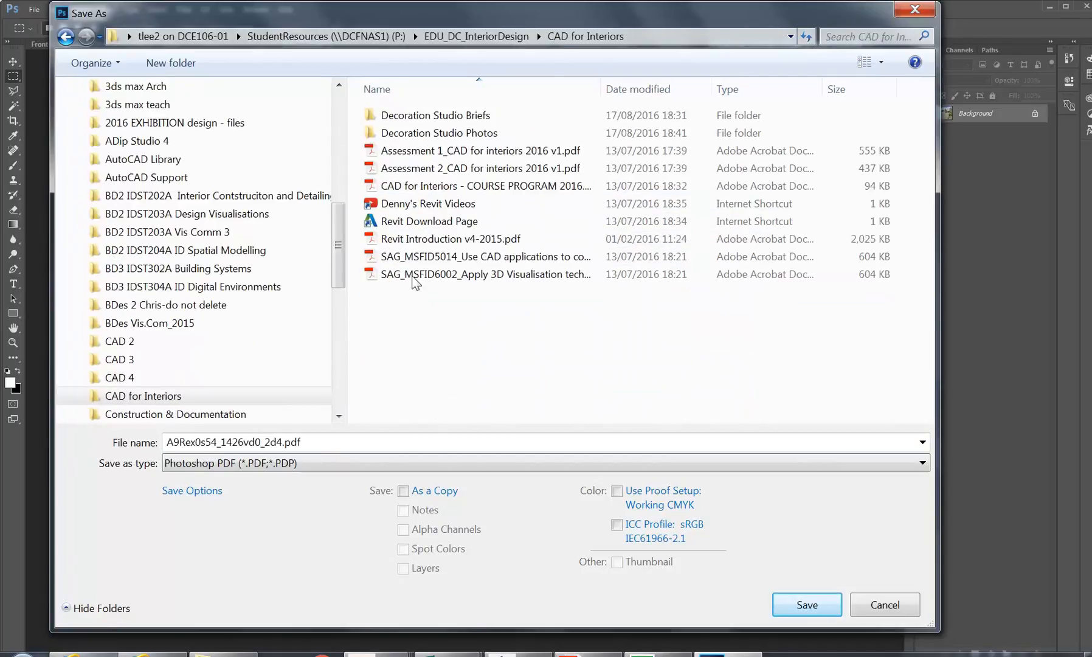
double_click(406, 130)
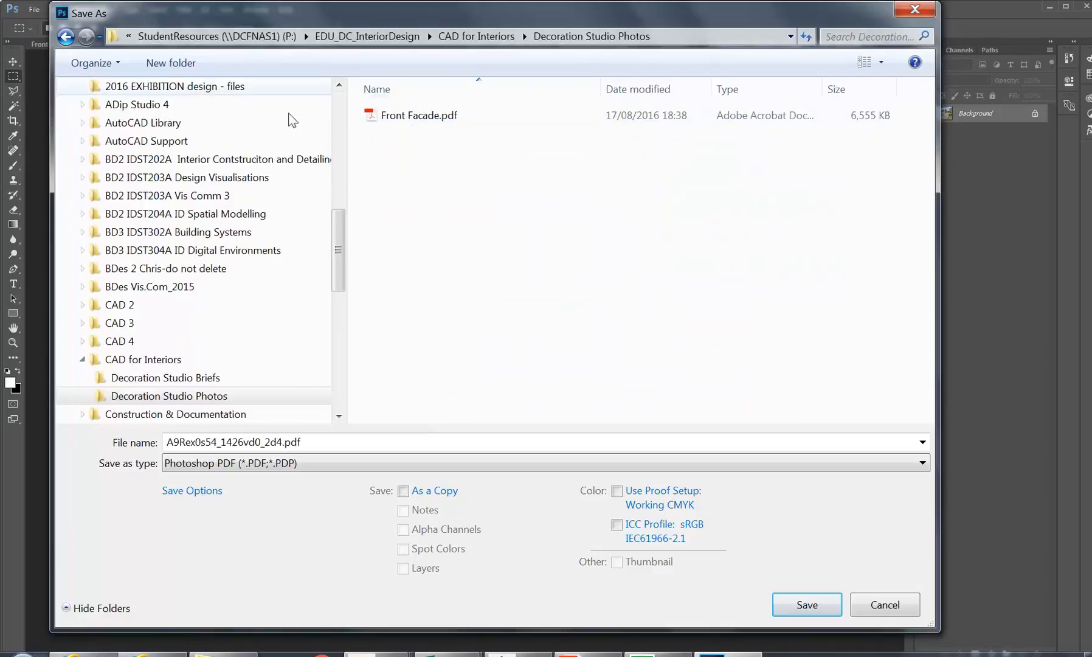
left_click(309, 463)
left_click(225, 276)
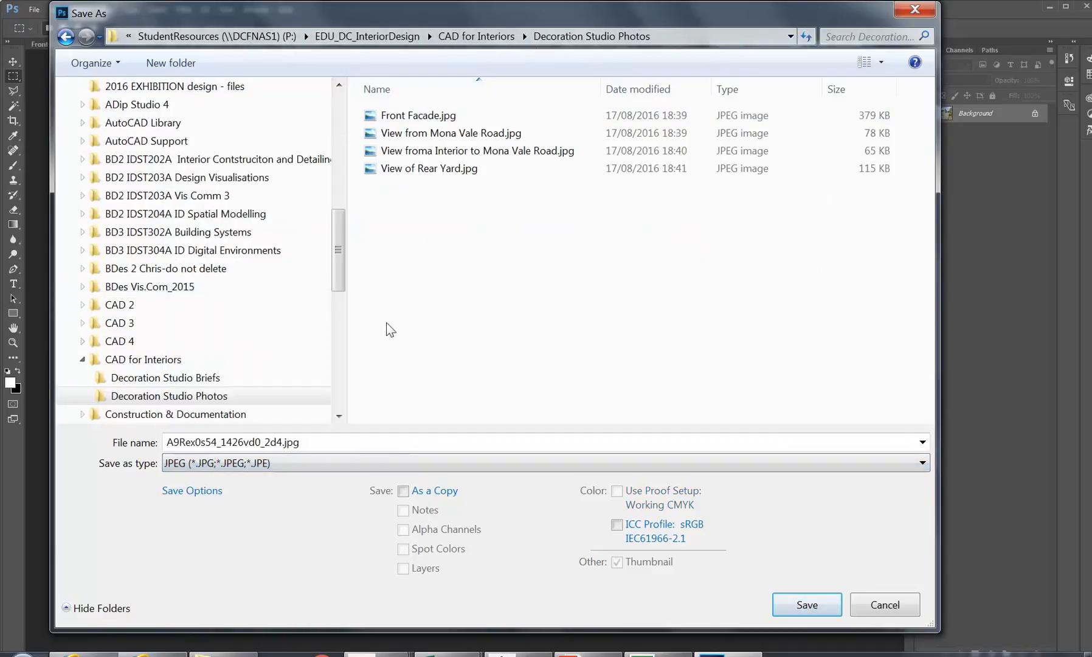
Step: Name the image View of Rear Yard-2, based on the existing View of Rear Yard file name, and save it as a JPEG
left_click(450, 171)
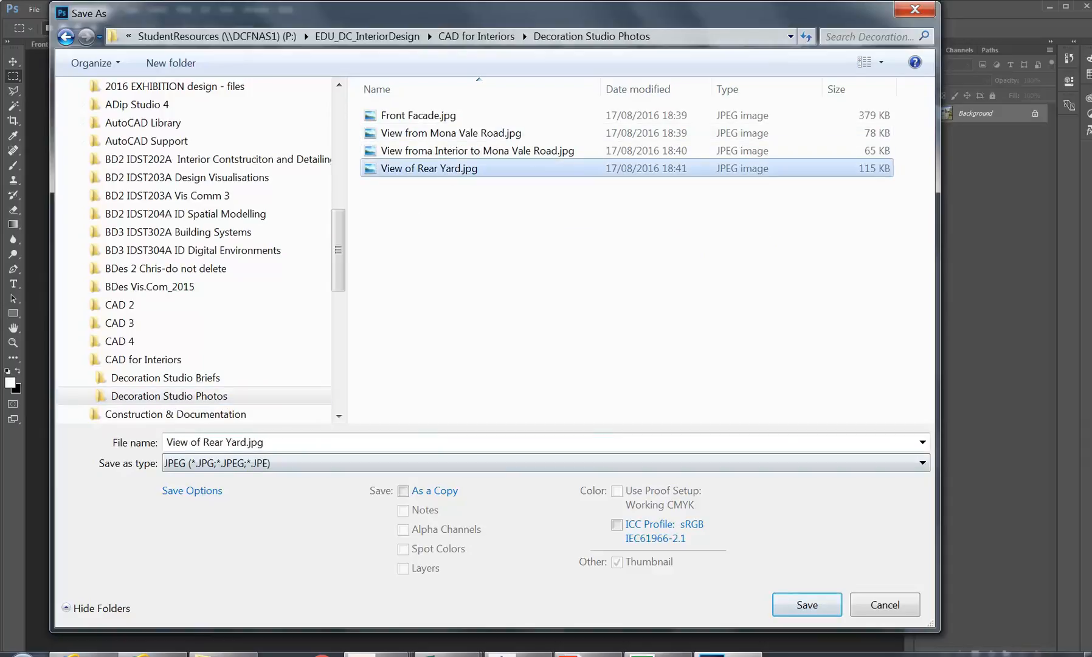
left_click(244, 442)
double_click(244, 443)
left_click(241, 442)
double_click(241, 442)
left_click(241, 442)
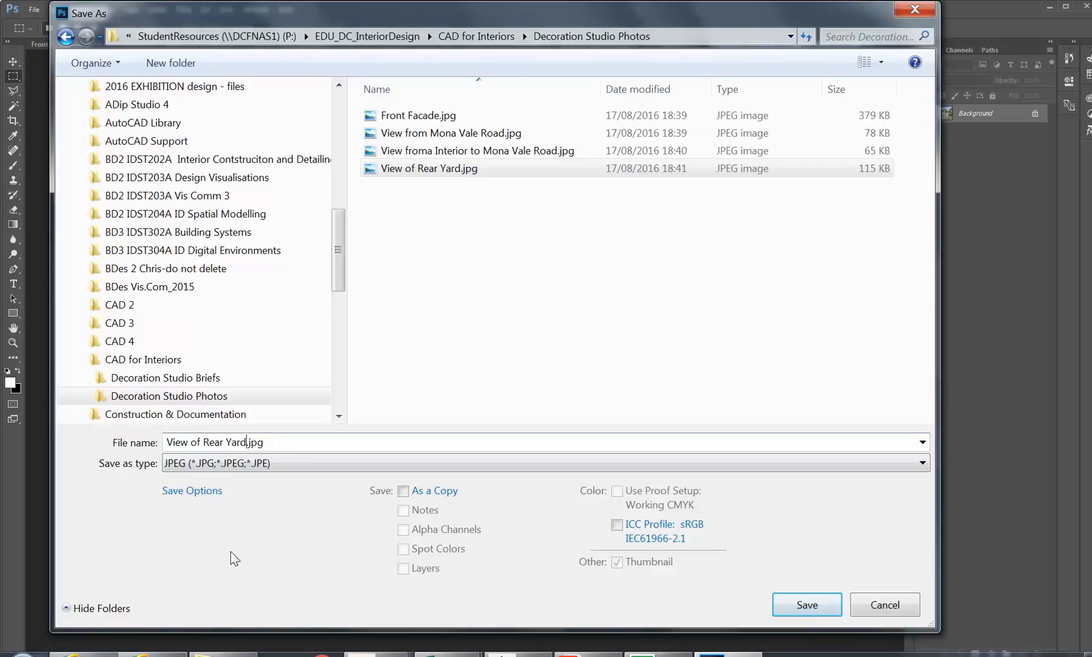
key("Right")
type("-1")
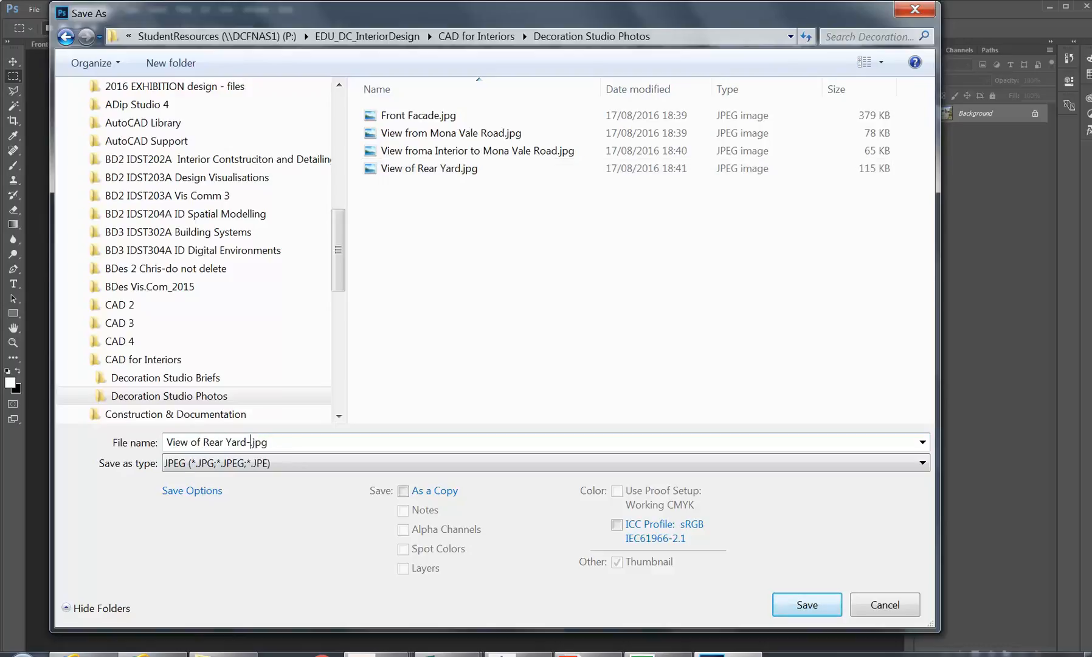
left_click(804, 604)
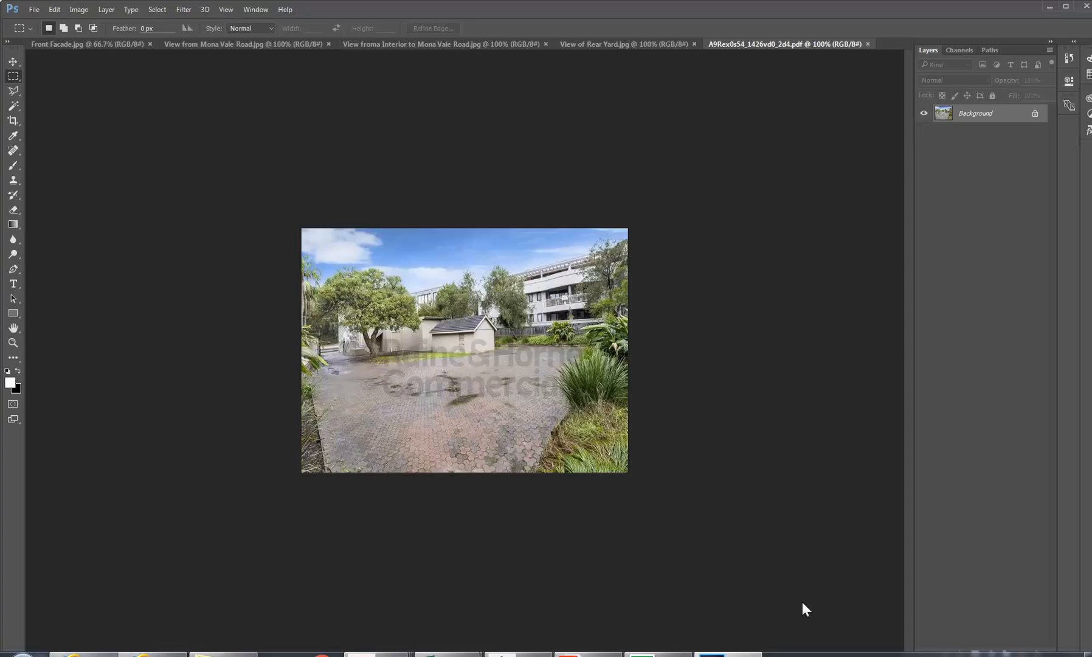
left_click(336, 74)
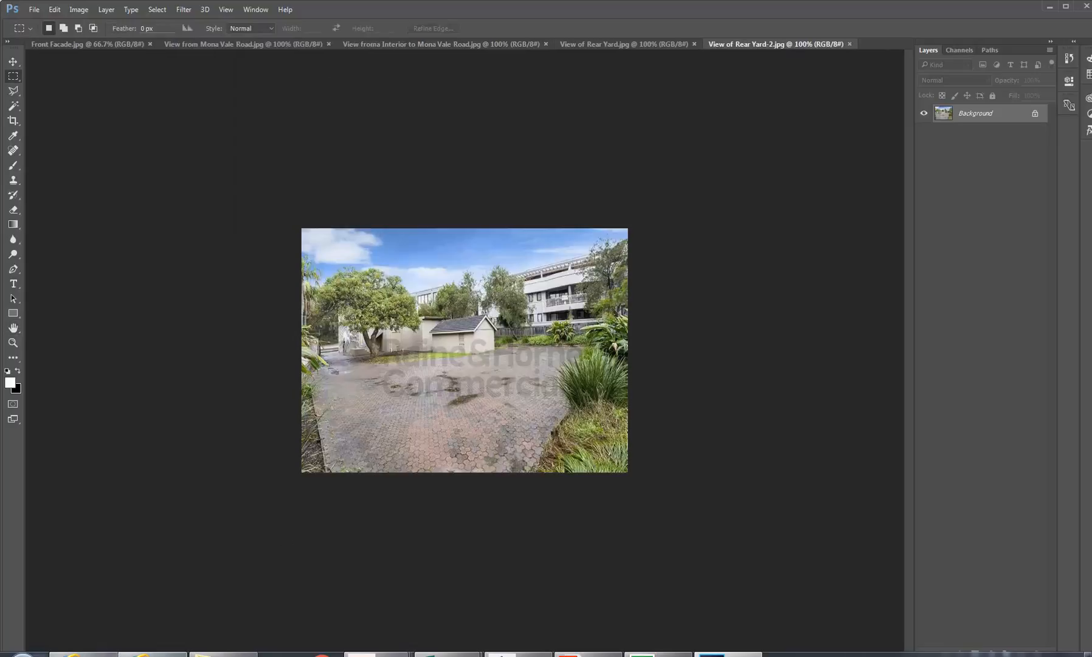
Step: Return to the brief in Acrobat, select the commercial area and site plan image on page 11, and open it in Photoshop
left_click(575, 654)
scroll(358, 319, "down", 12)
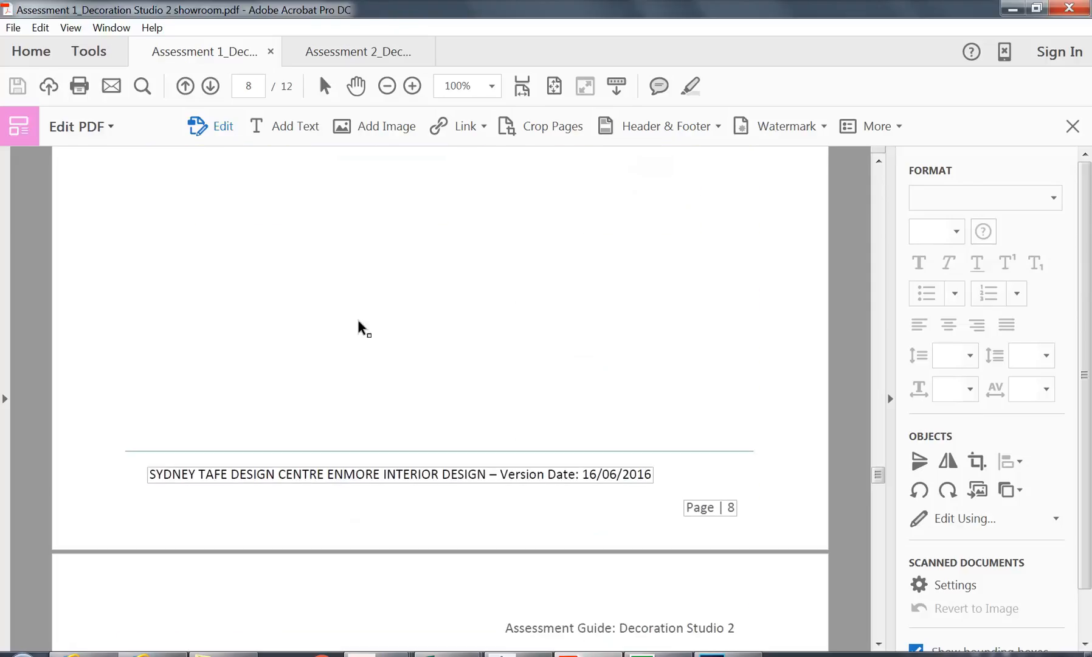
scroll(359, 327, "down", 8)
left_click(355, 327)
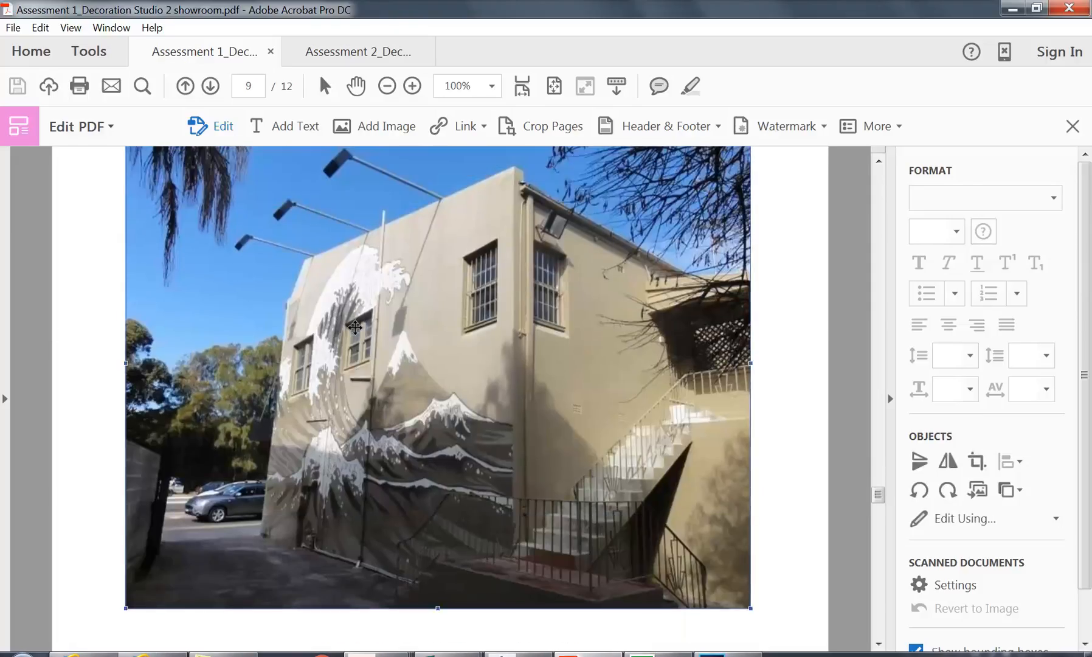
scroll(356, 327, "down", 15)
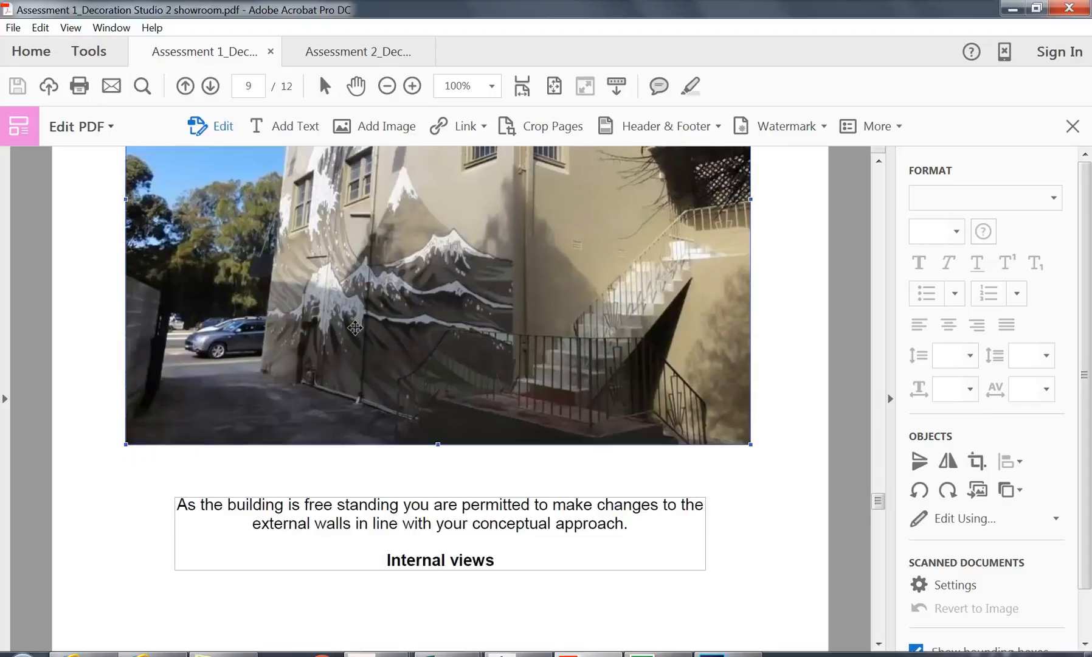
scroll(355, 327, "down", 15)
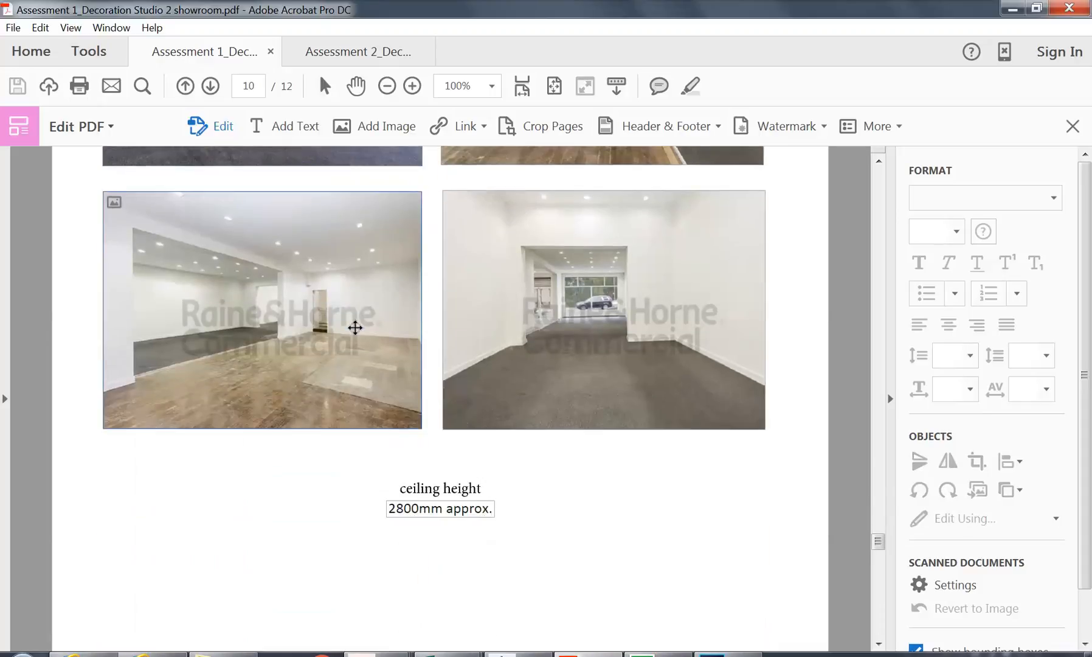
scroll(356, 329, "down", 10)
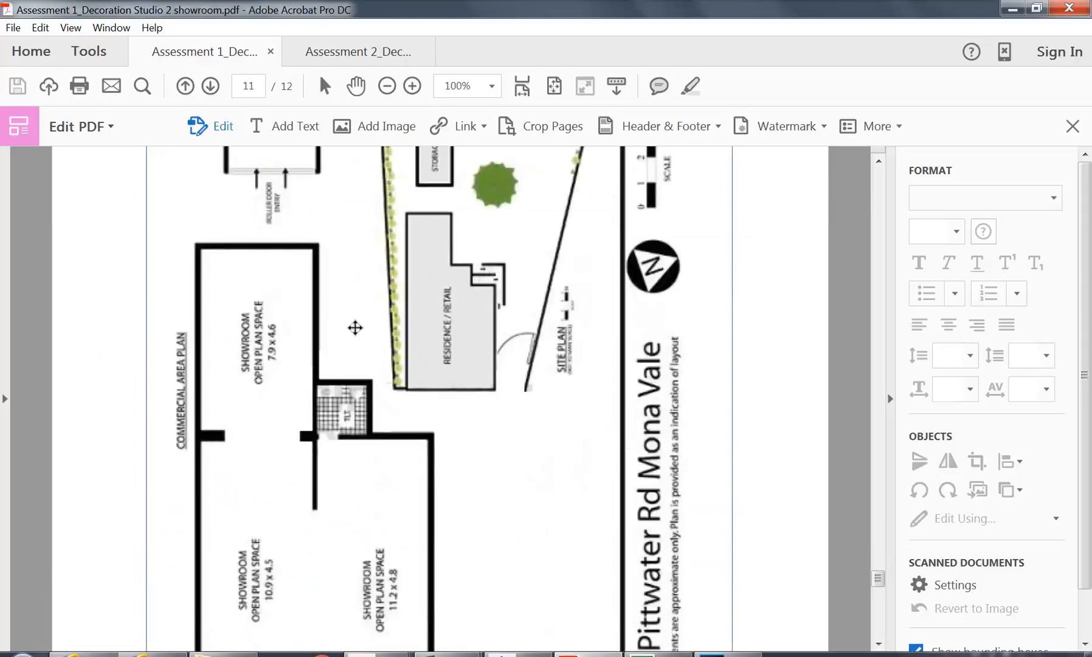
left_click(391, 337)
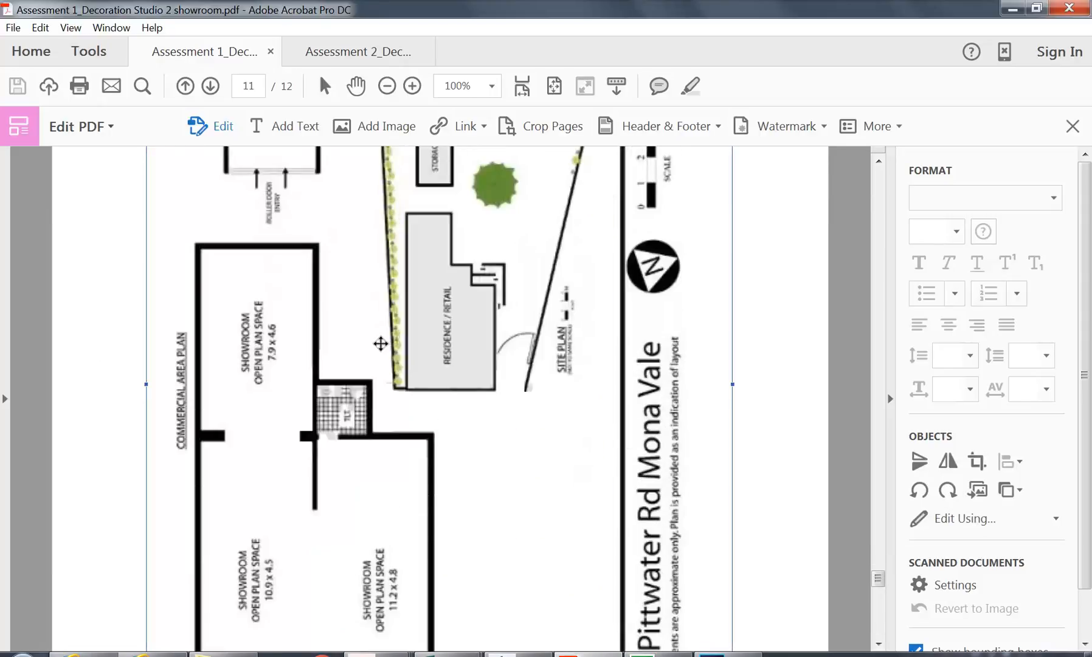
scroll(372, 330, "up", 2)
scroll(373, 330, "down", 2)
scroll(373, 329, "down", 5)
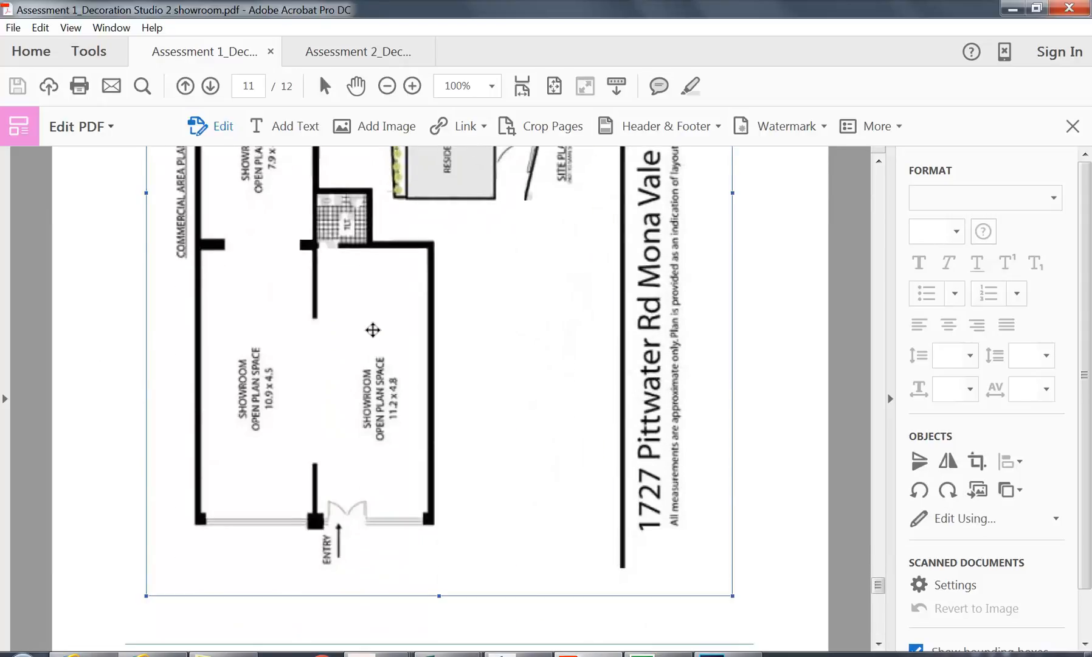
scroll(373, 327, "up", 4)
right_click(375, 332)
mouse_move(461, 638)
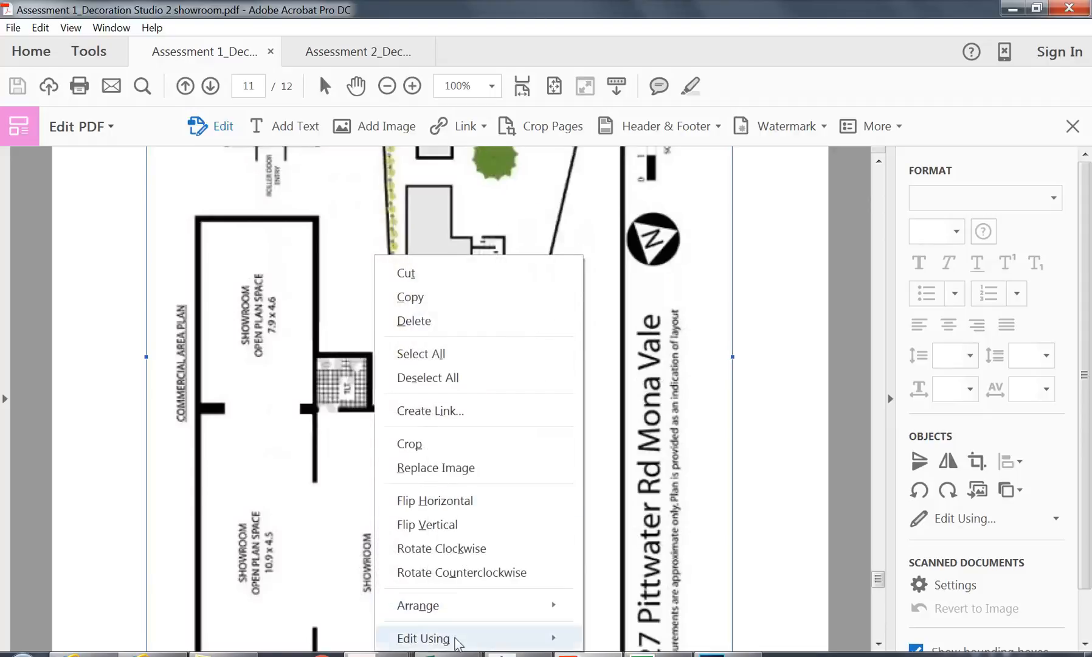
left_click(650, 578)
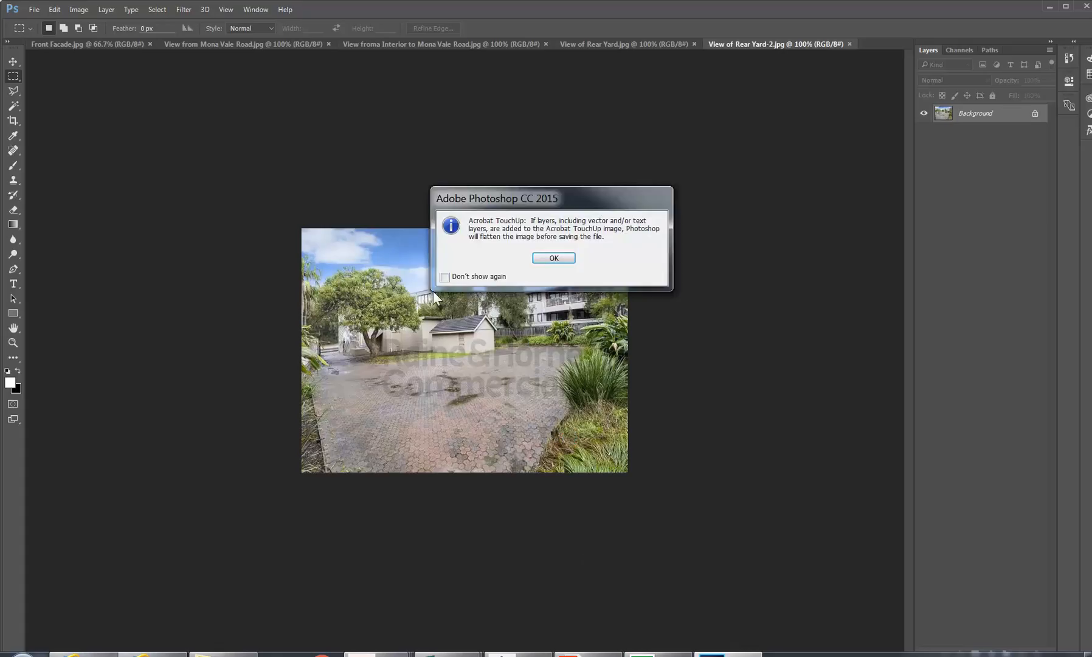
left_click(547, 256)
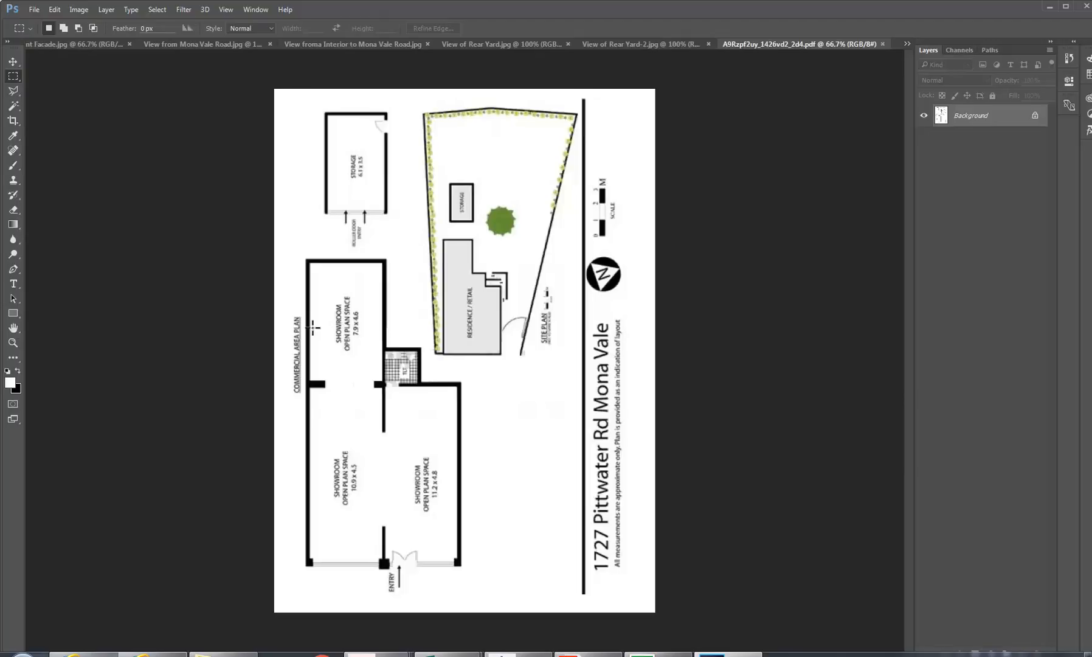
left_click(54, 10)
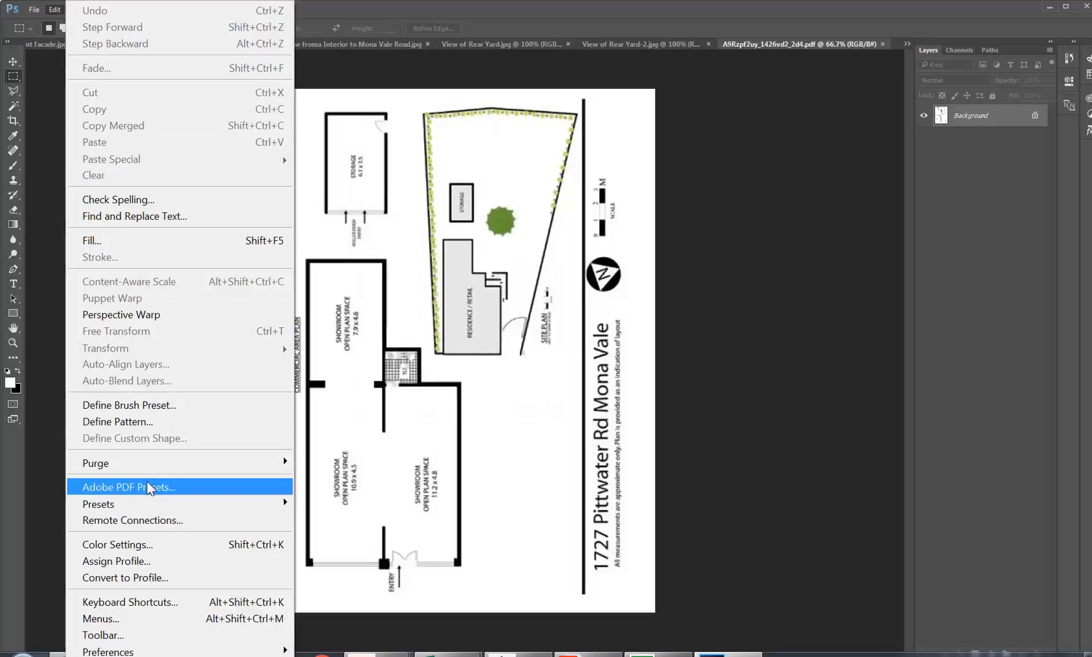
left_click(402, 5)
left_click(13, 61)
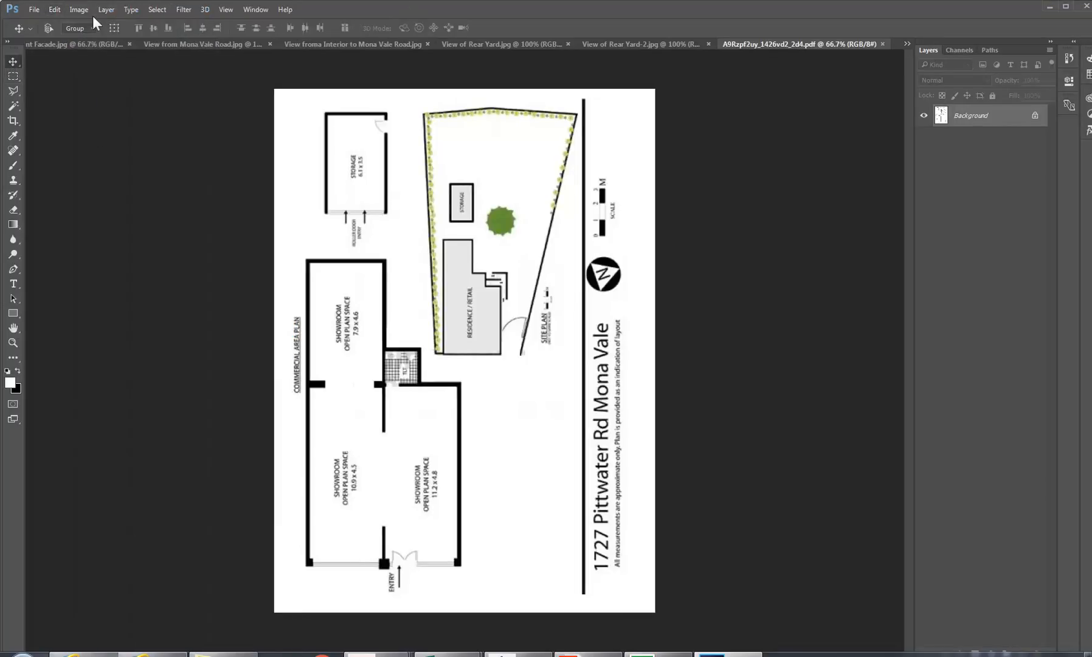
left_click(54, 10)
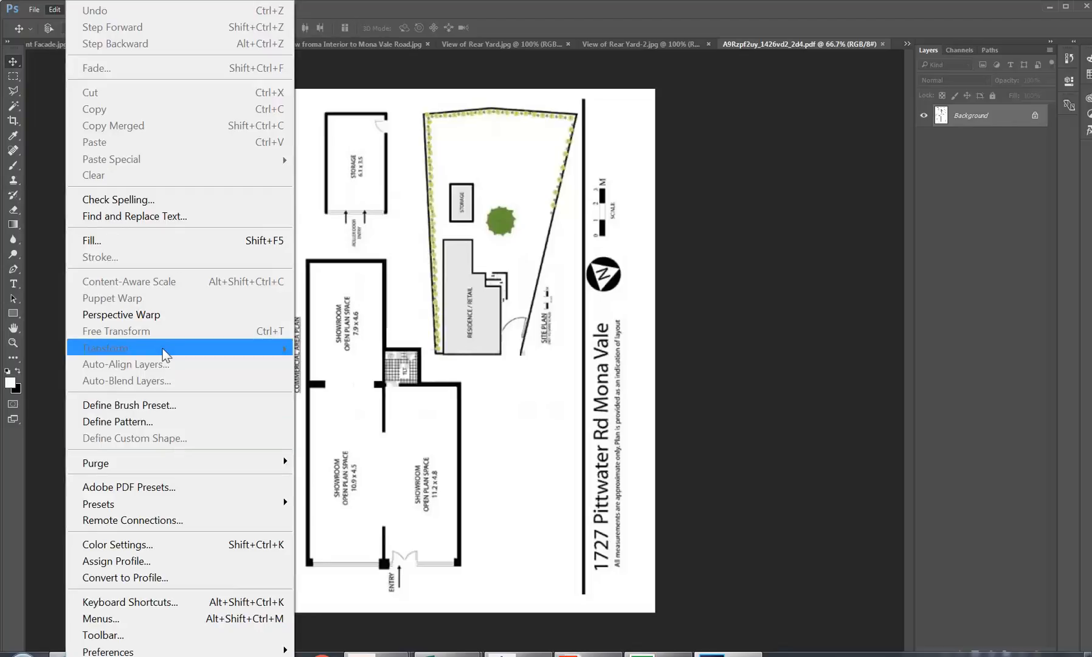
left_click(516, 11)
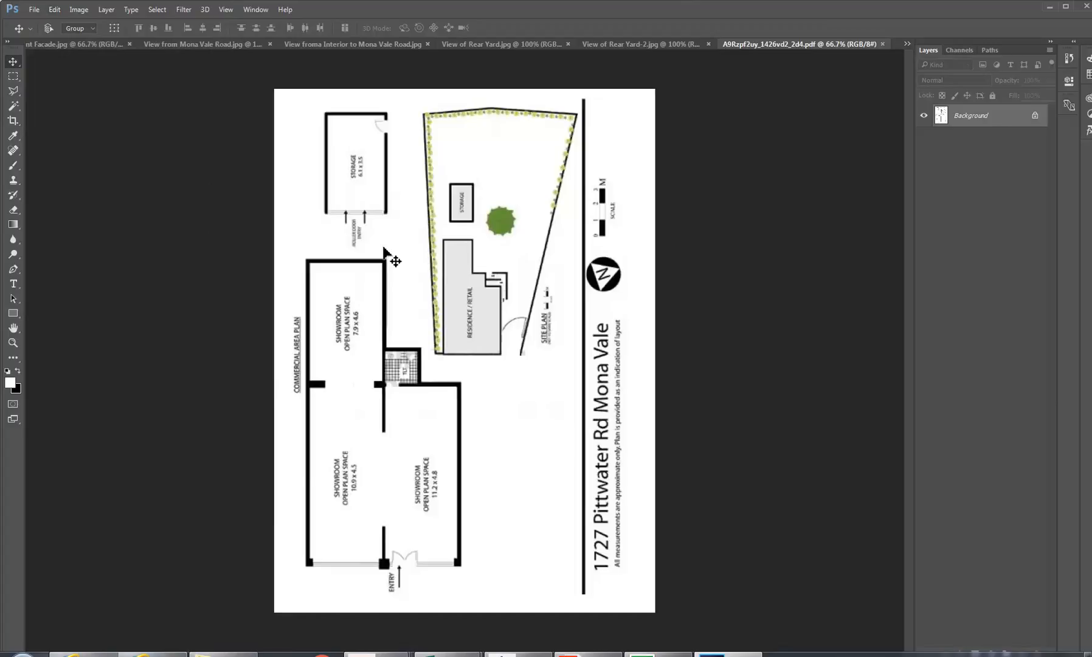
Step: Select the entire plan image with the Rectangular Marquee and switch to the Move tool
left_click(12, 78)
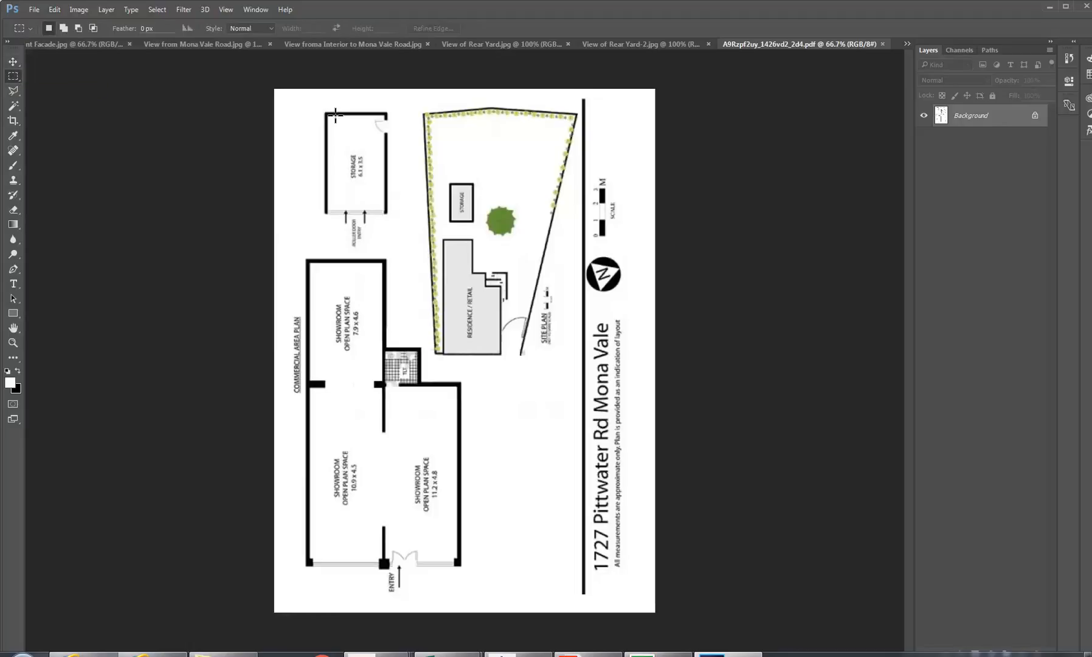
left_click_drag(242, 88, 797, 630)
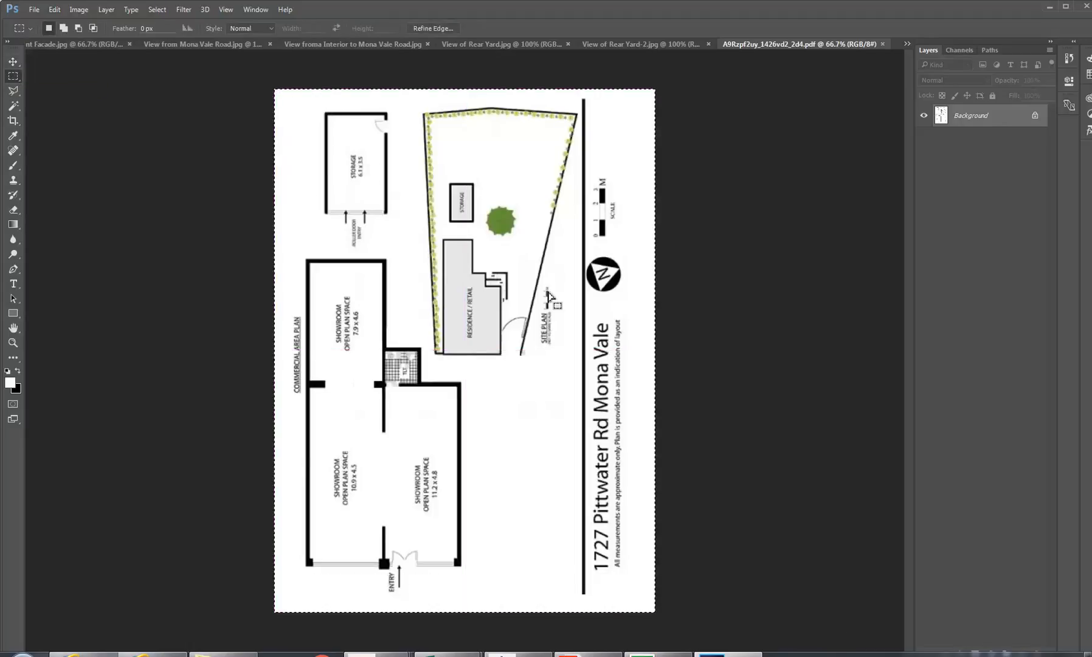
left_click(13, 61)
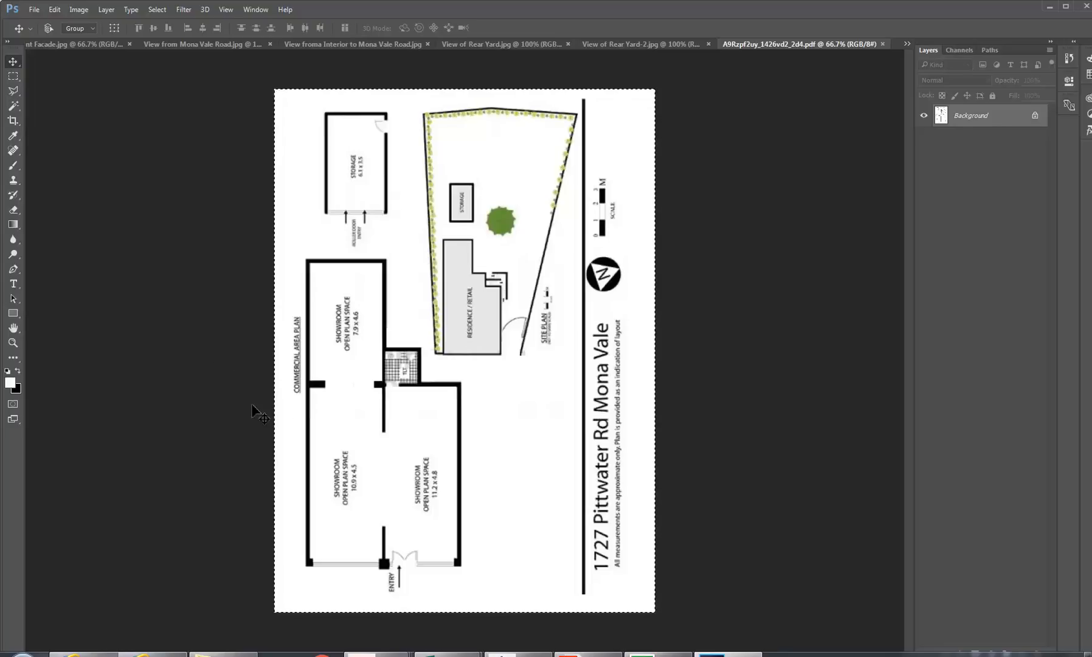
Step: Rotate the whole plan image 90° clockwise so that its text reads horizontally
left_click(54, 9)
left_click(54, 9)
left_click(78, 10)
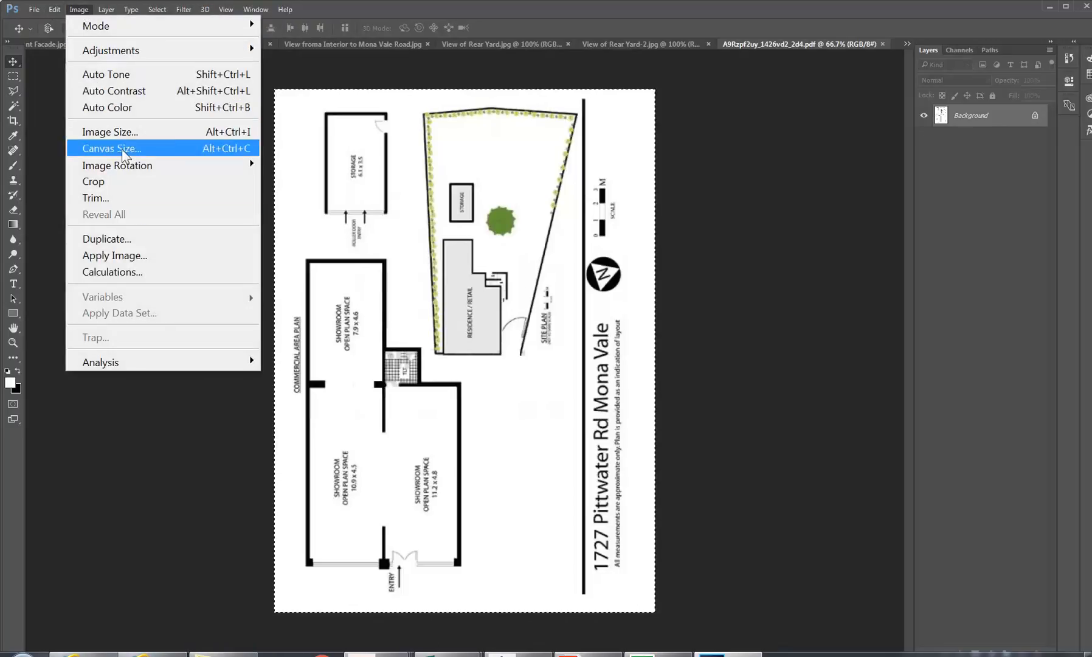
mouse_move(140, 174)
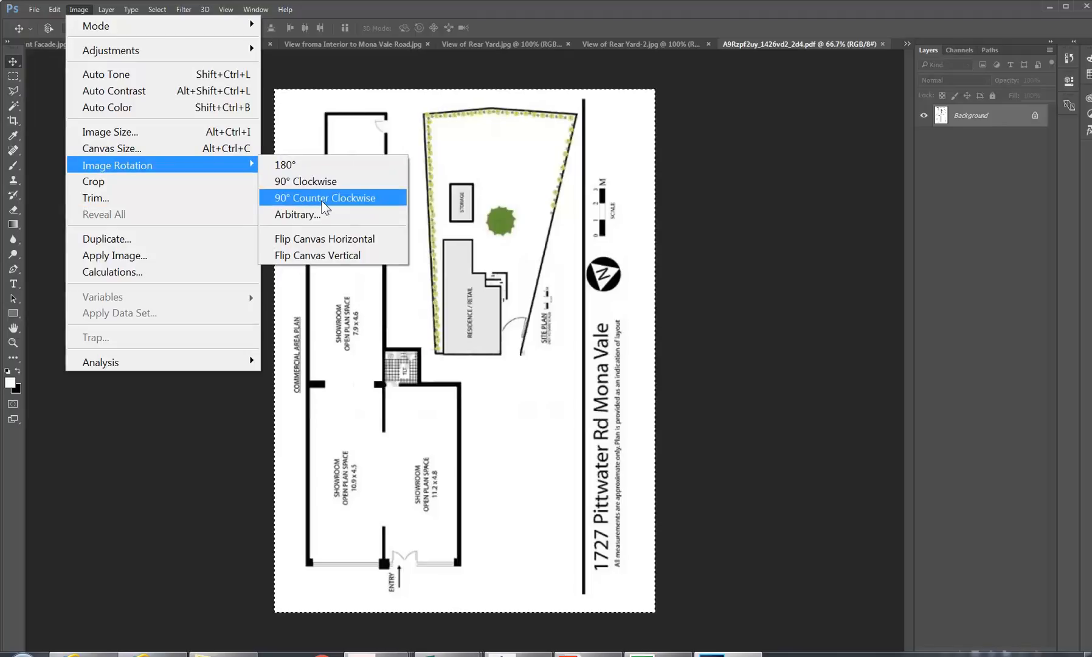
left_click(317, 181)
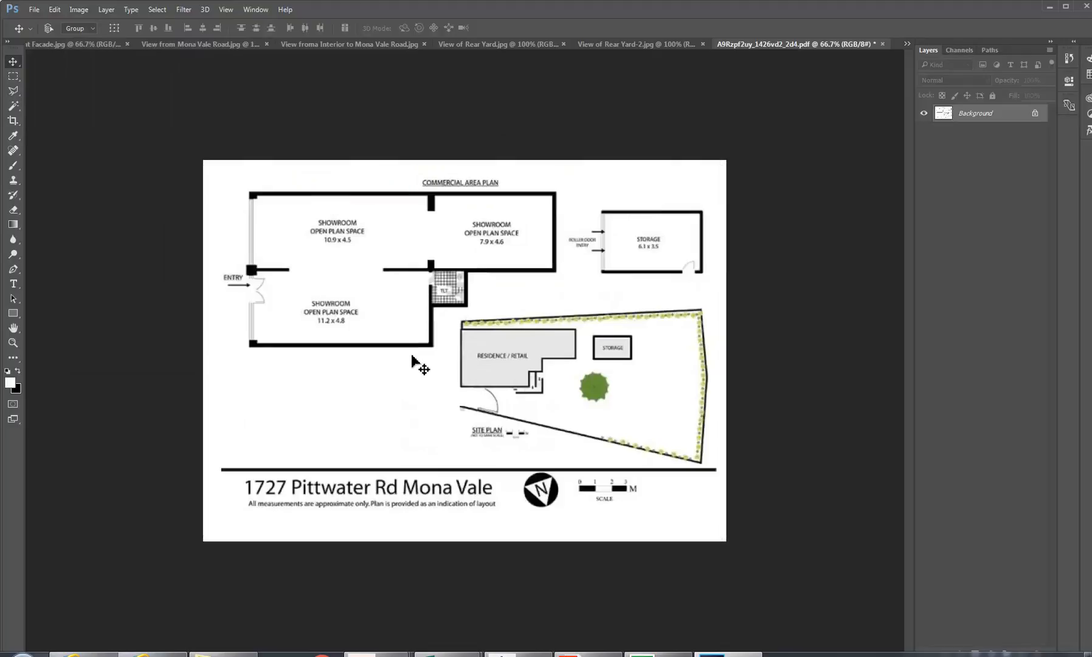
Step: Select the entire rotated plan image and activate Free Transform on it
key("ctrl")
key("ctrl+a")
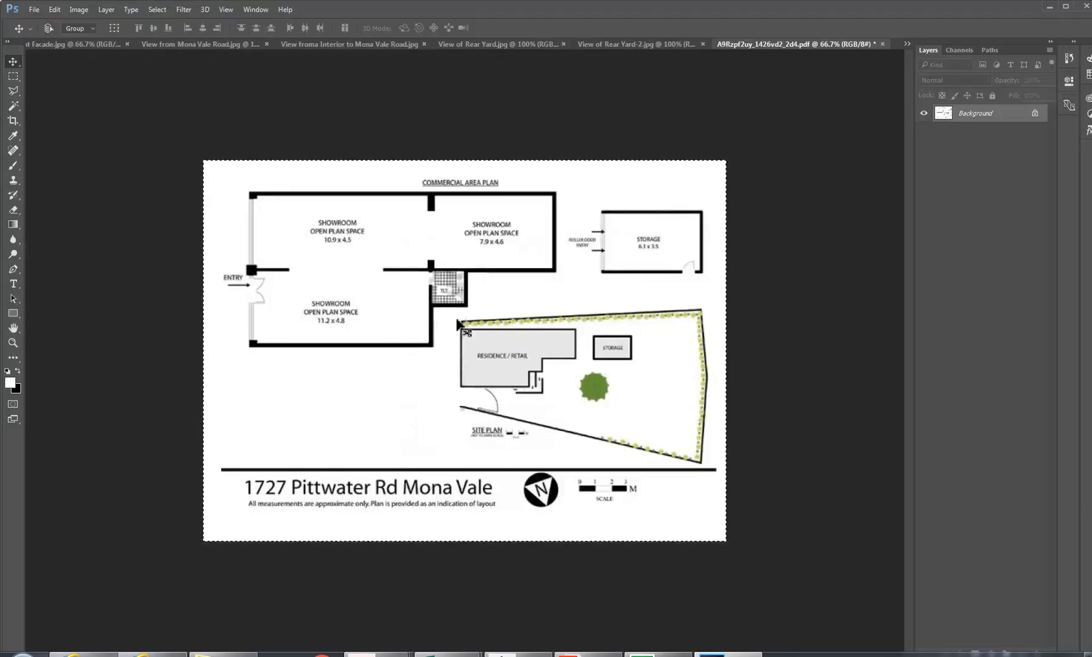
key("ctrl+t")
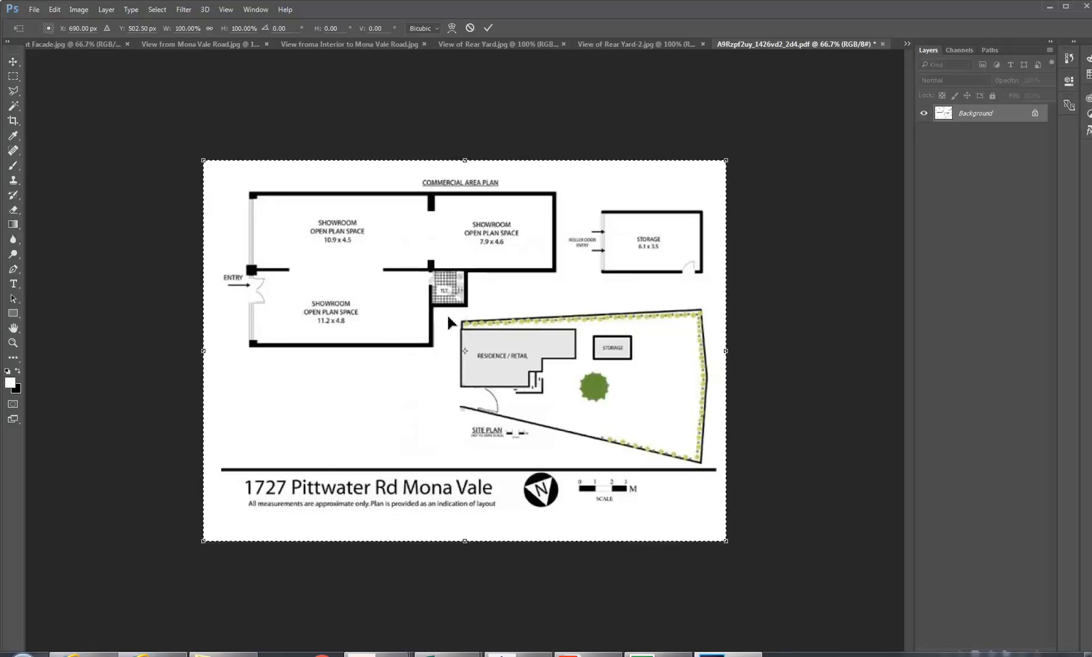
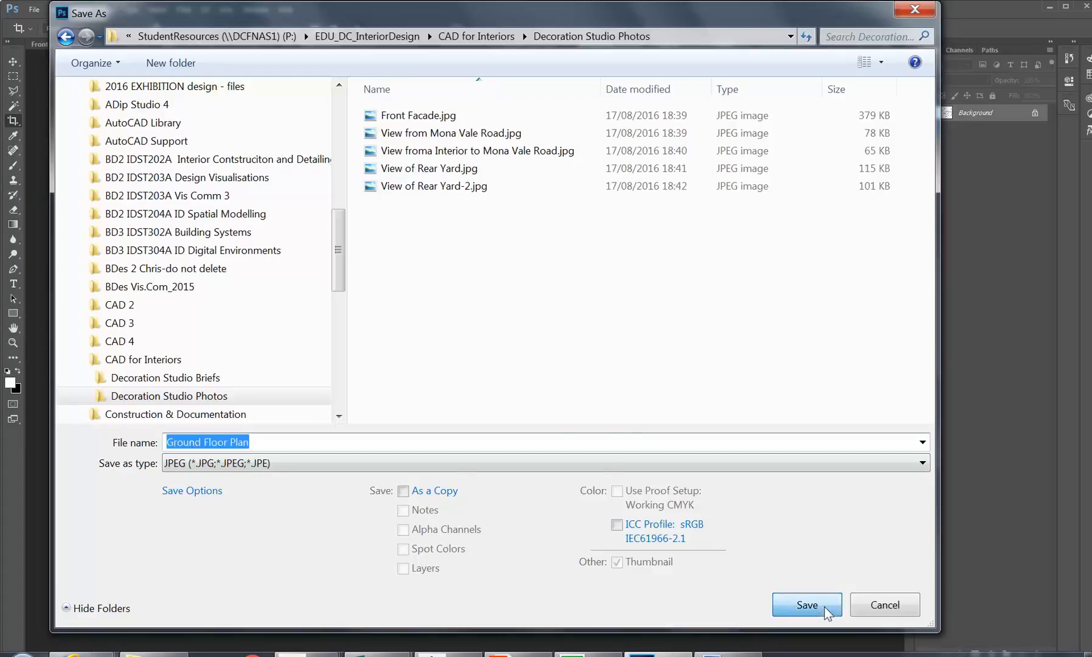
Step: Save the plan as the JPEG Ground Floor Plan in Decoration Studio Photos, and switch to the Mona-Vale.rvt project in Revit
left_click(351, 71)
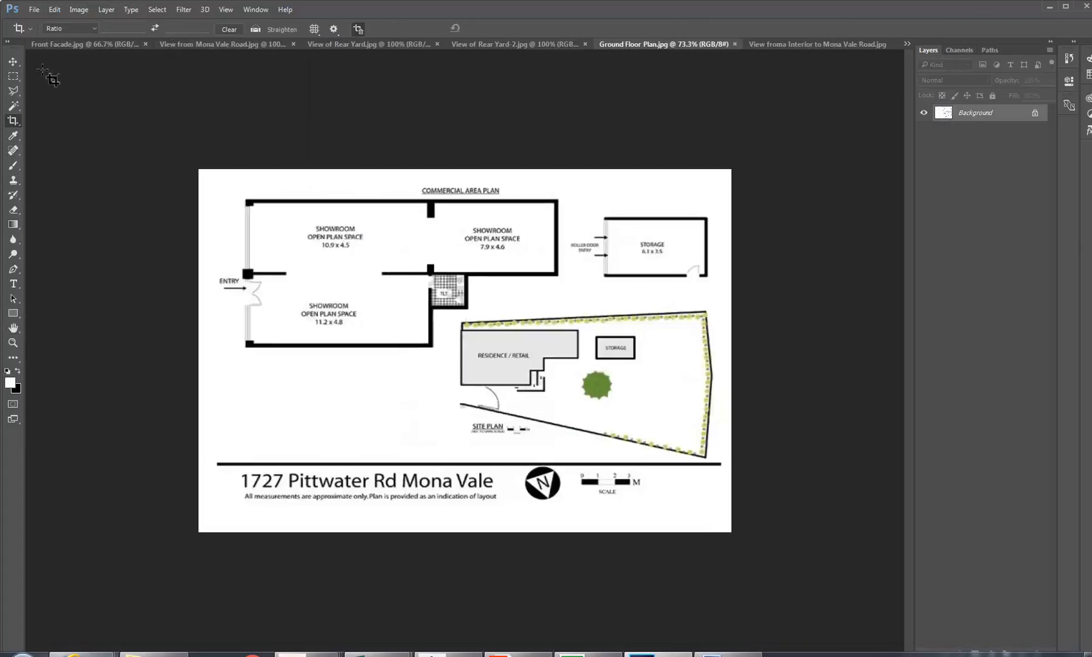
left_click(448, 655)
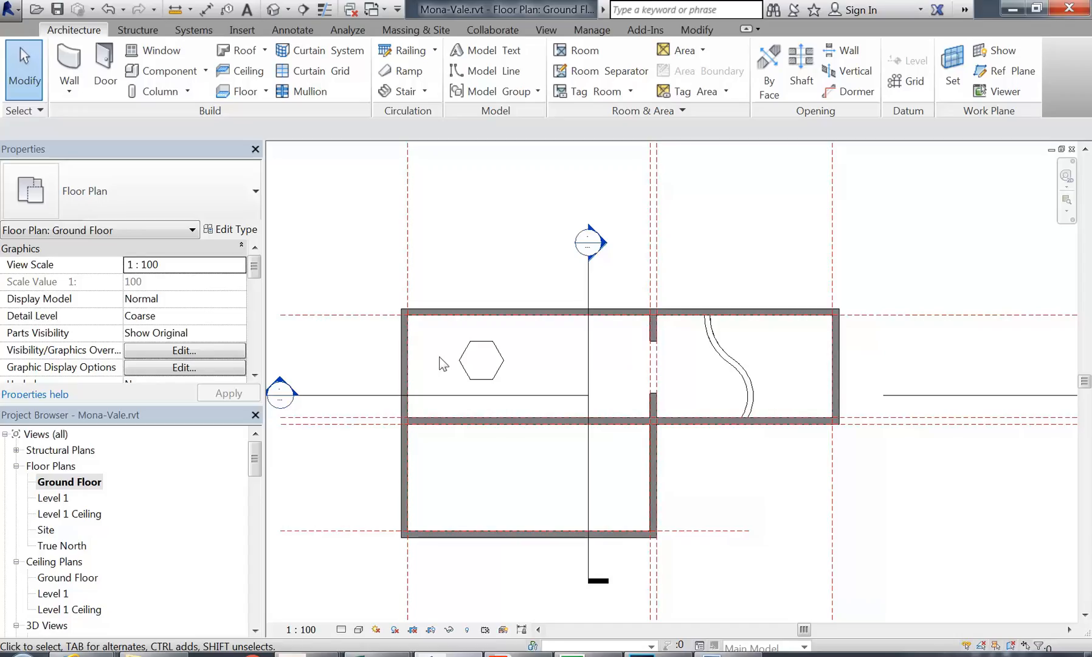
scroll(426, 288, "down", 2)
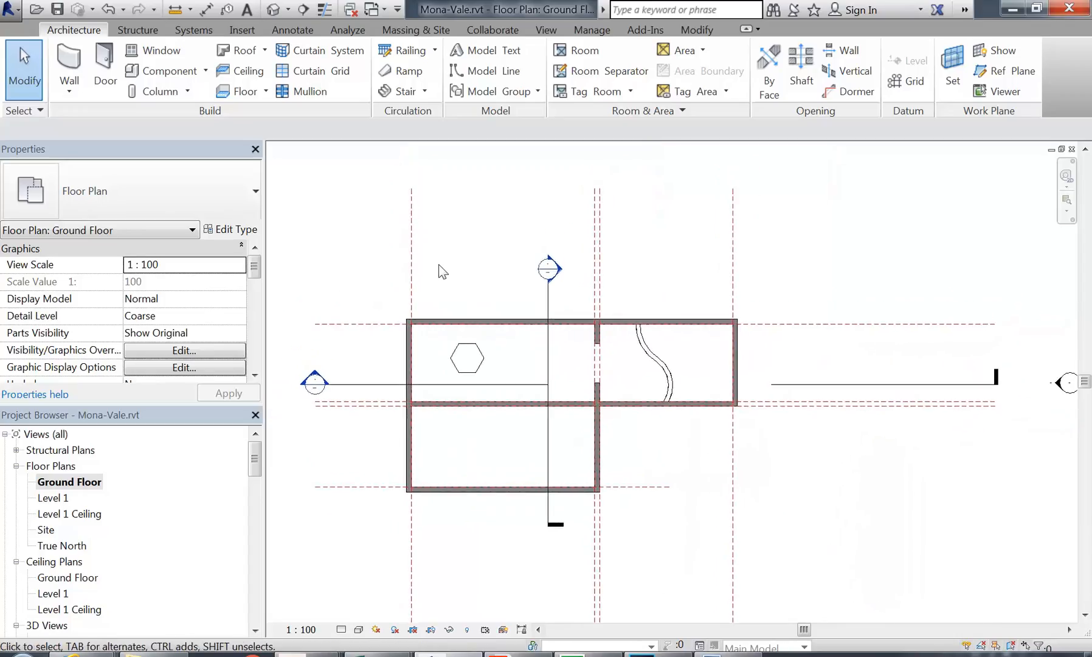
middle_click_drag(442, 271, 452, 276)
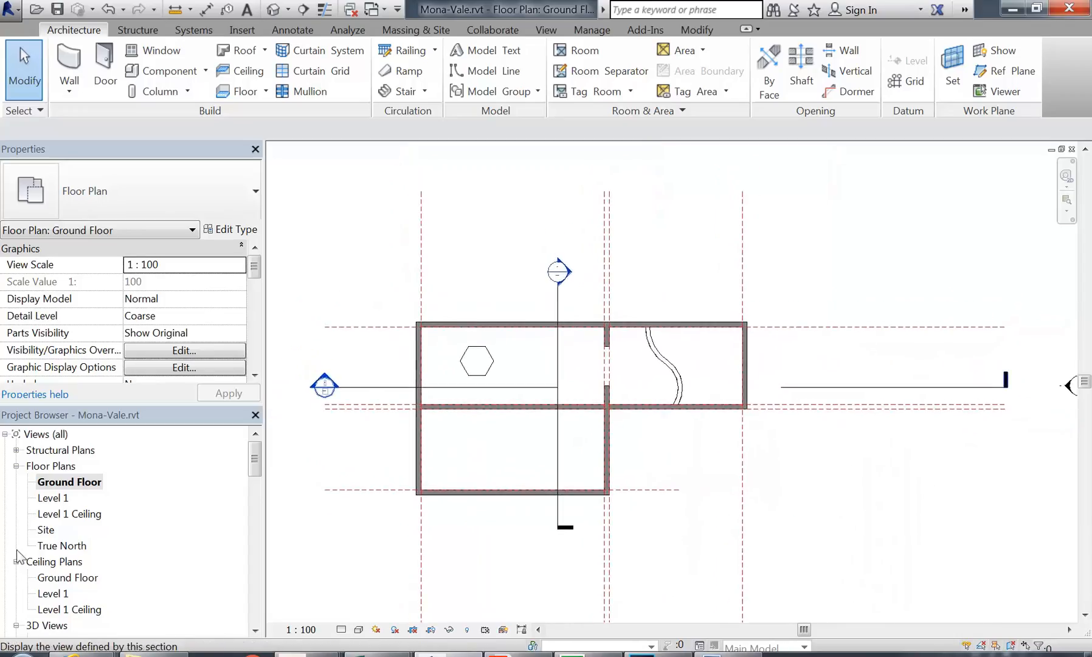
Step: Duplicate the Ground Floor floor plan view without detailing
right_click(70, 485)
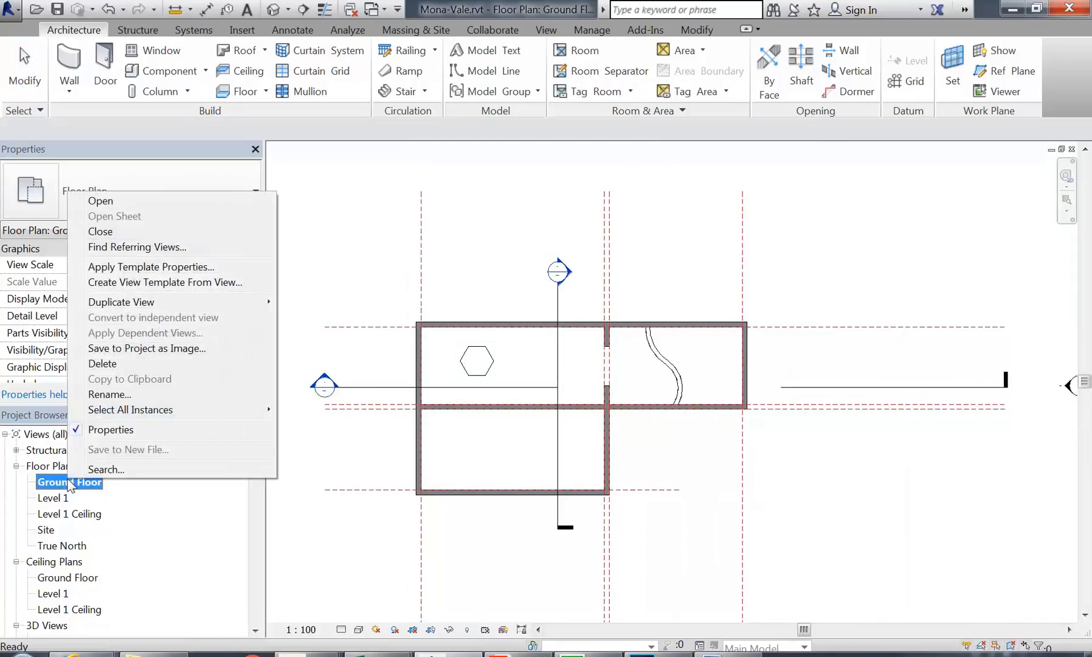
mouse_move(149, 303)
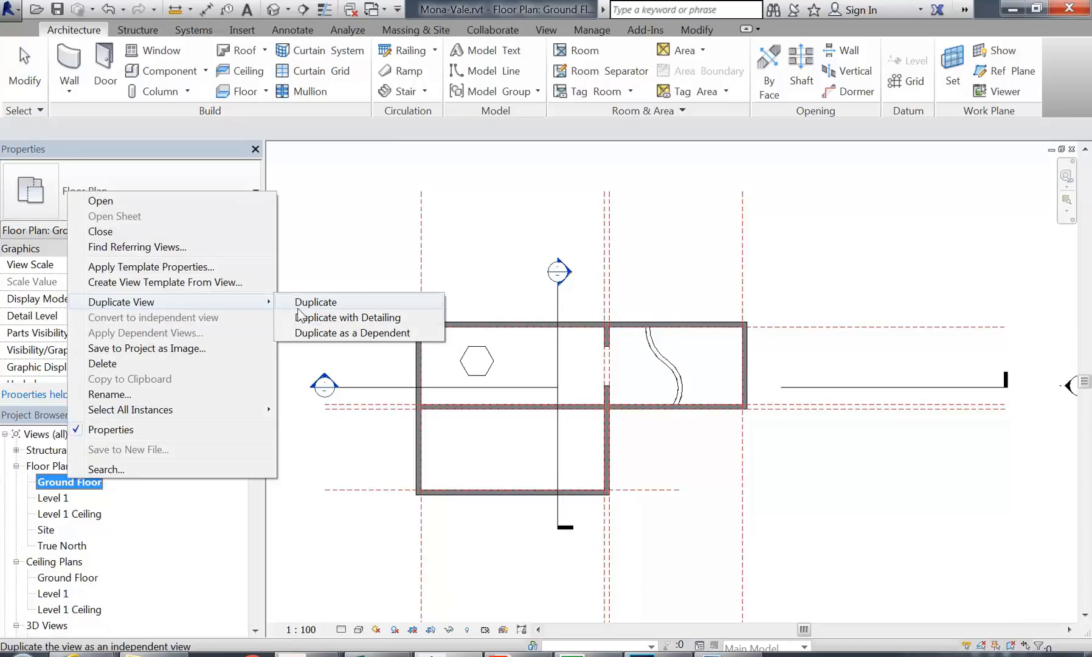
left_click(334, 302)
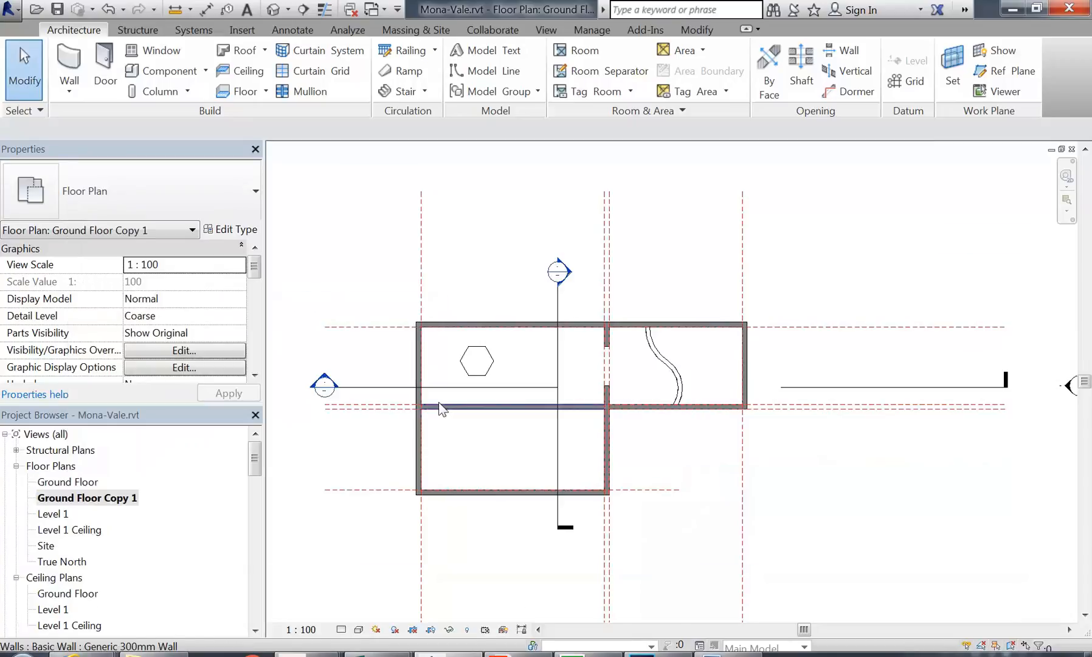
Step: Rename the duplicated floor plan view as Ground Floor w Image
right_click(84, 499)
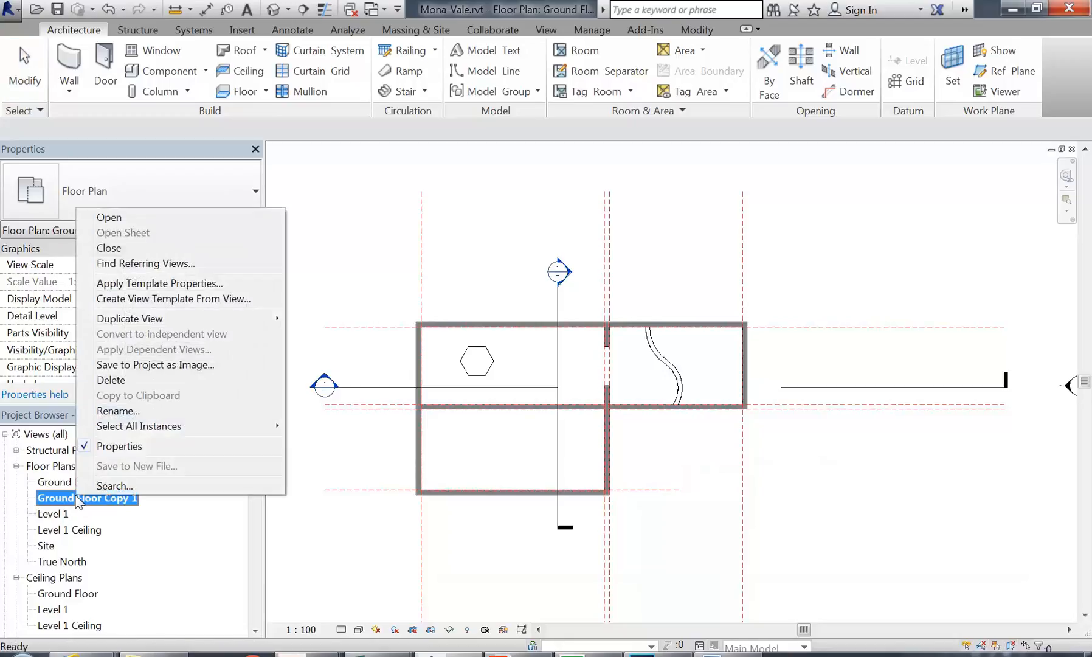
left_click(119, 411)
left_click_drag(368, 280, 455, 279)
type("w Image")
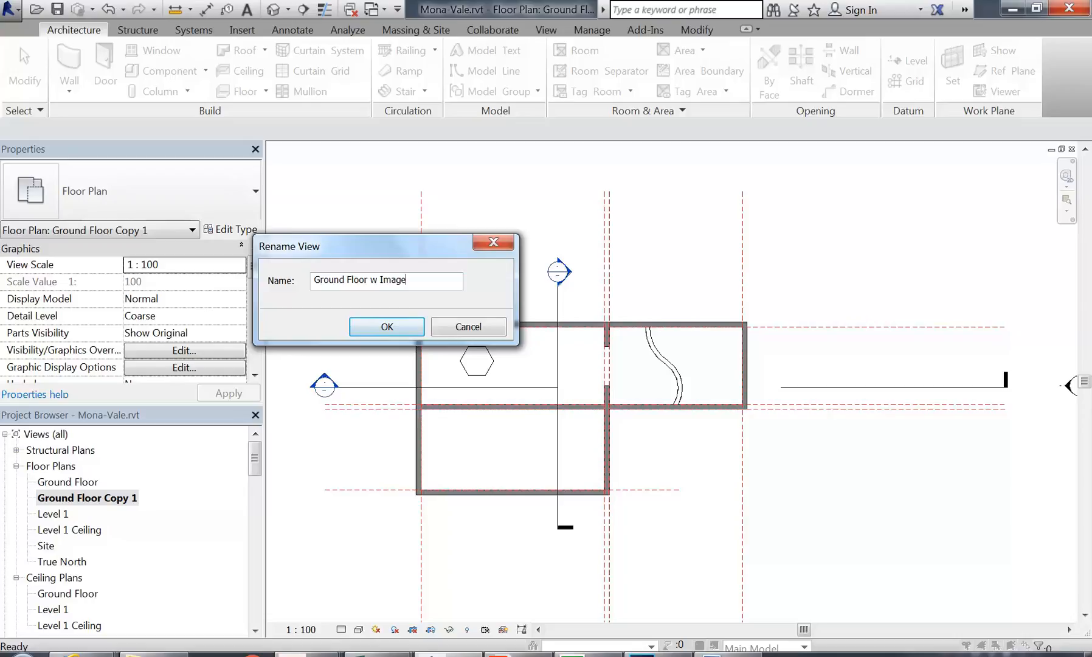
left_click(387, 327)
Step: Import Ground Floor Plan.jpg as an image from the Decoration Studio Photos folder under EDU_DC_InteriorDesign, CAD for Interiors, on the P: drive
scroll(361, 295, "down", 2)
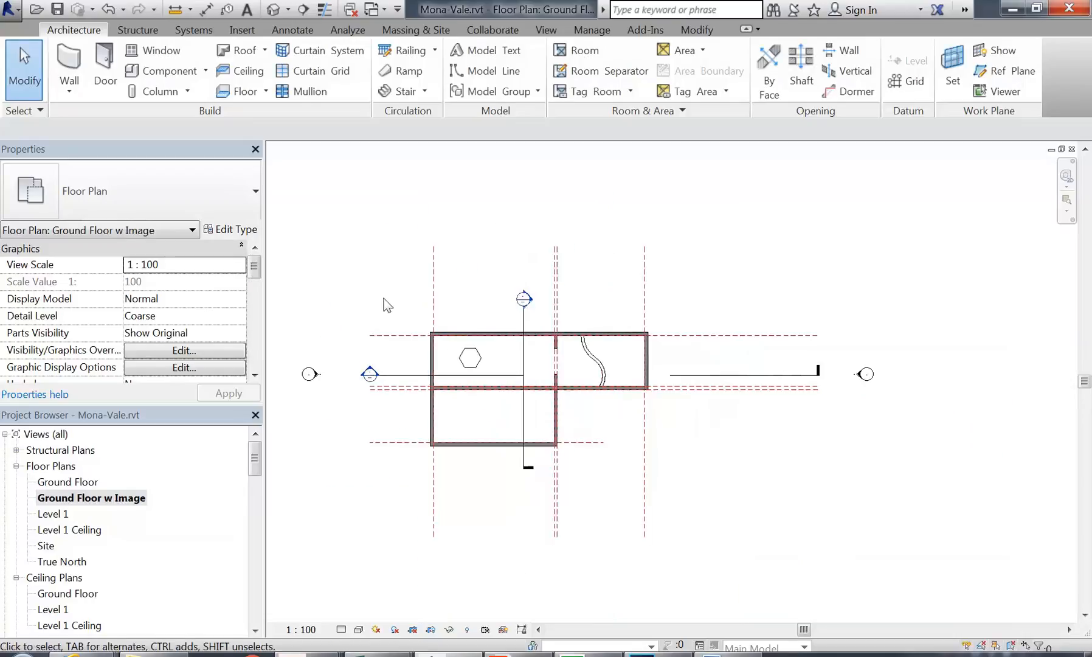
middle_click_drag(387, 329, 380, 316)
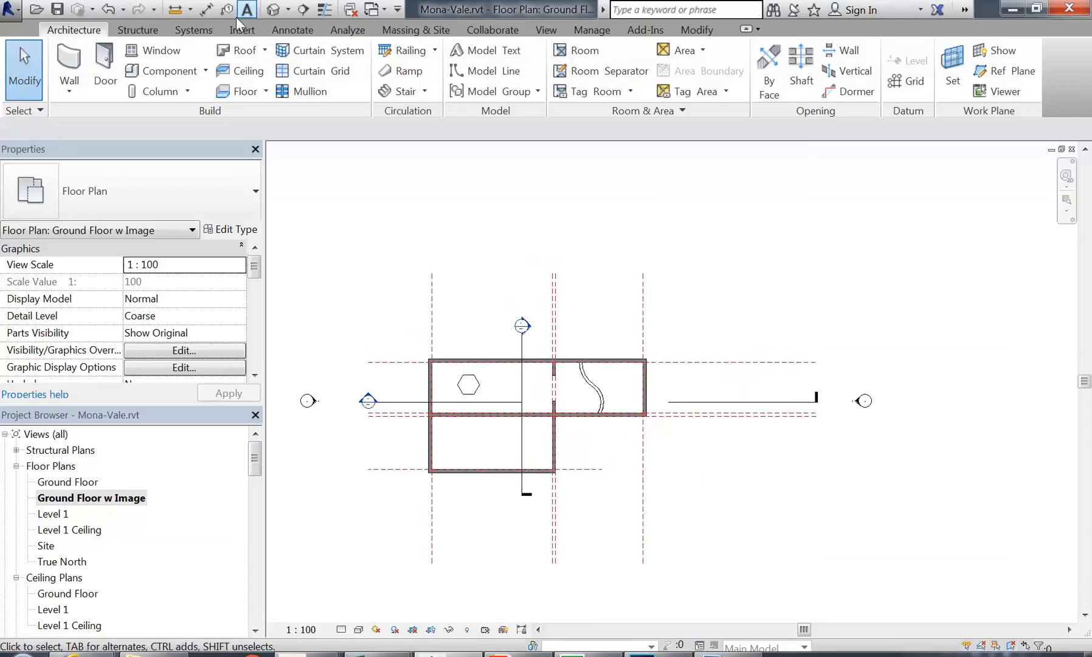
left_click(242, 31)
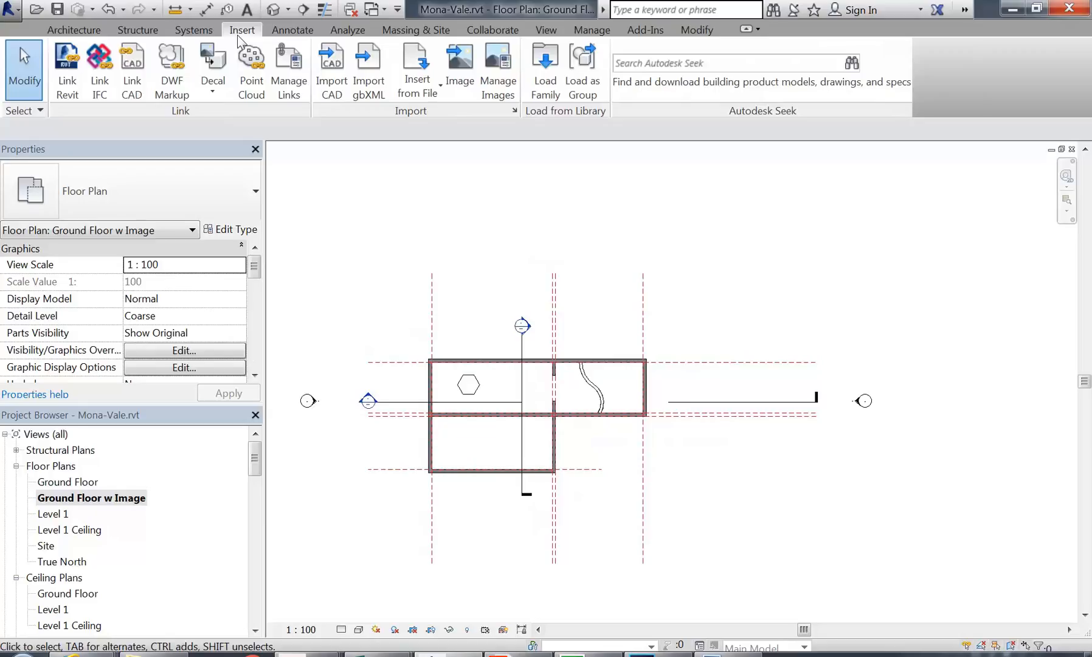
middle_click_drag(398, 209, 395, 245)
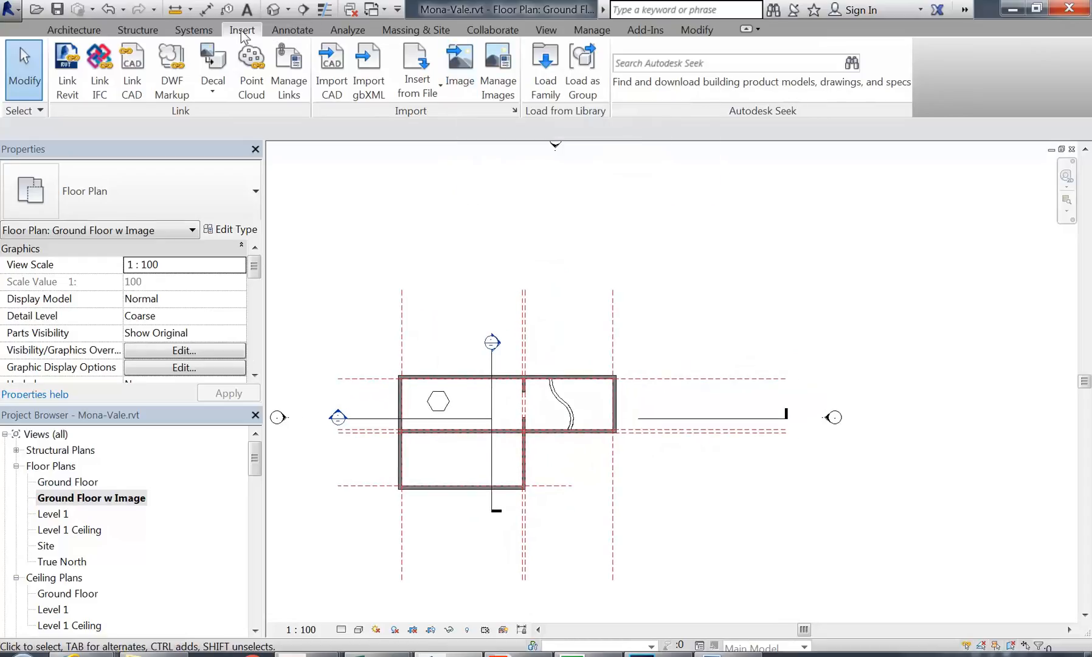
left_click(460, 81)
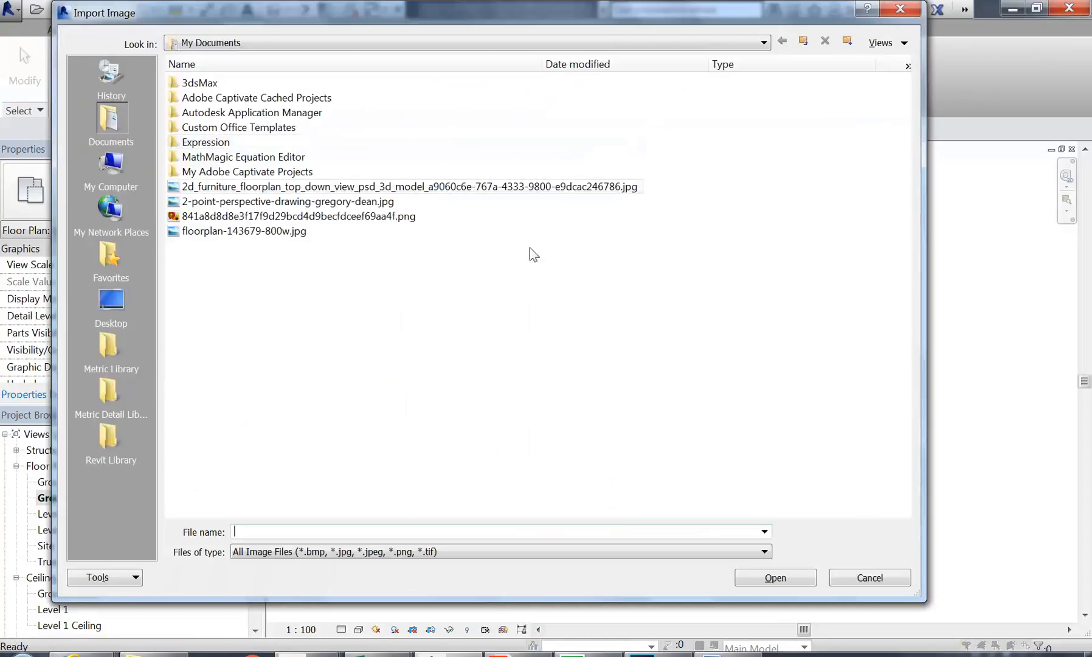
left_click(273, 41)
left_click(294, 103)
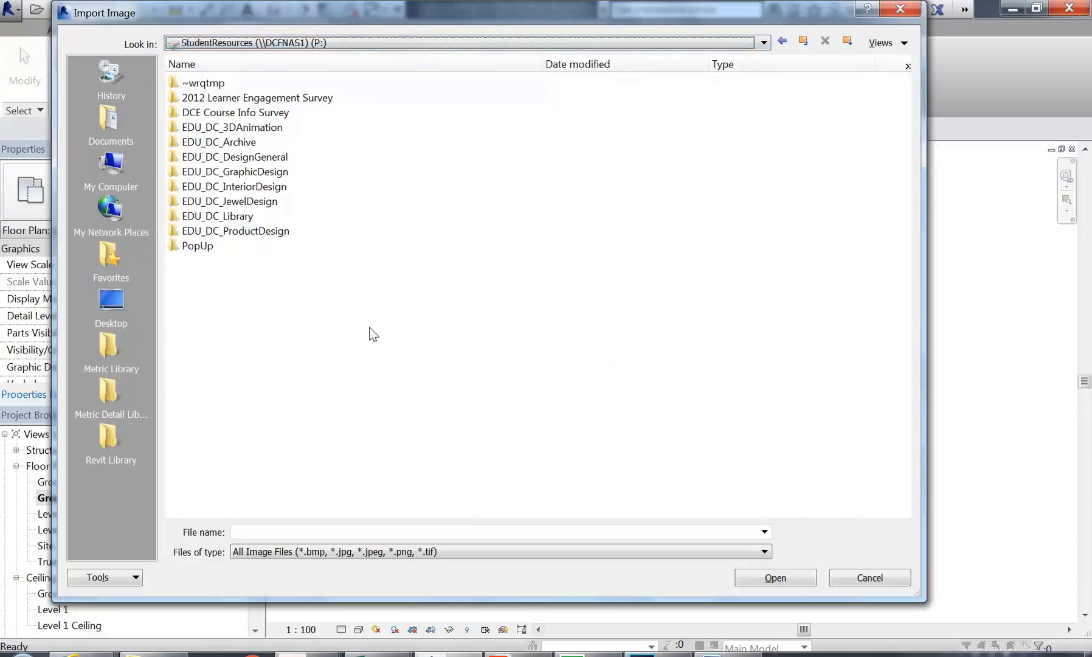
double_click(232, 187)
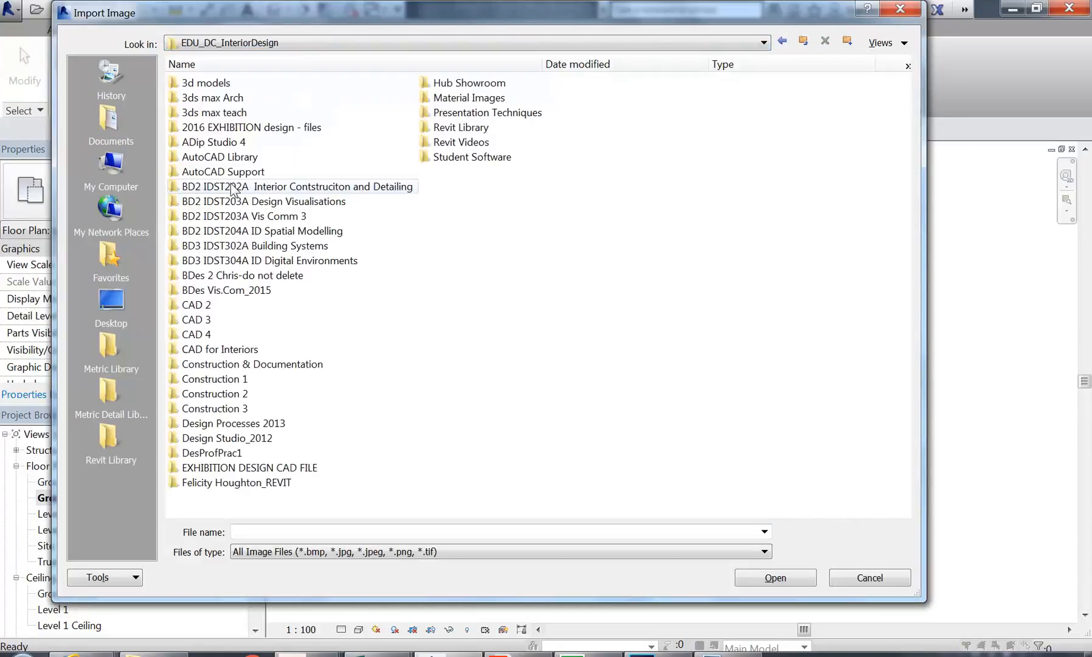
double_click(214, 350)
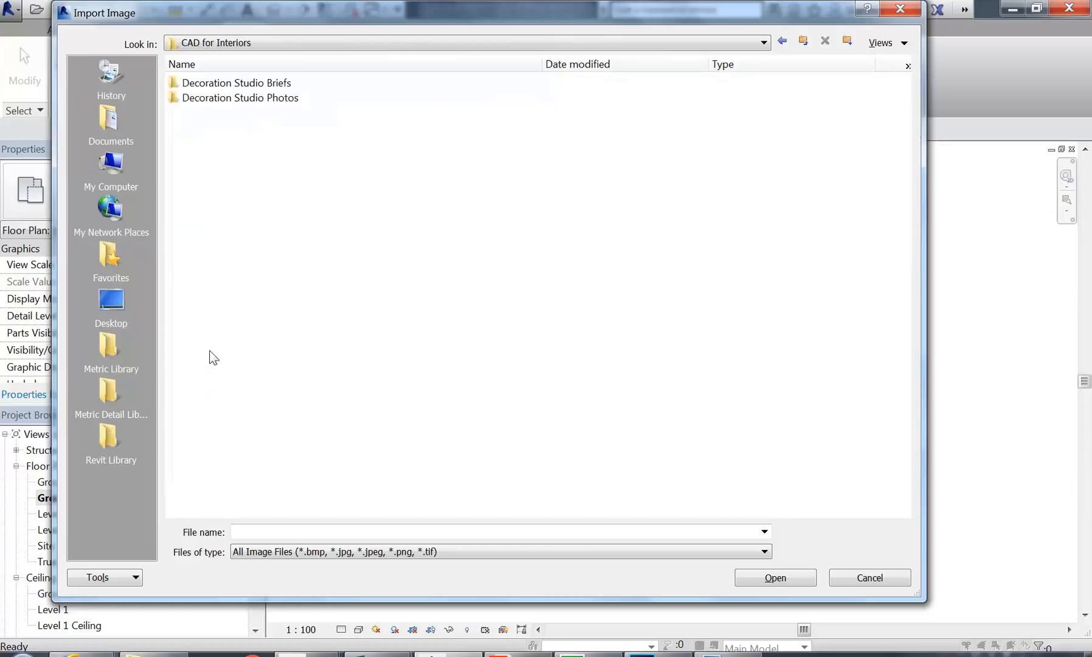
double_click(217, 97)
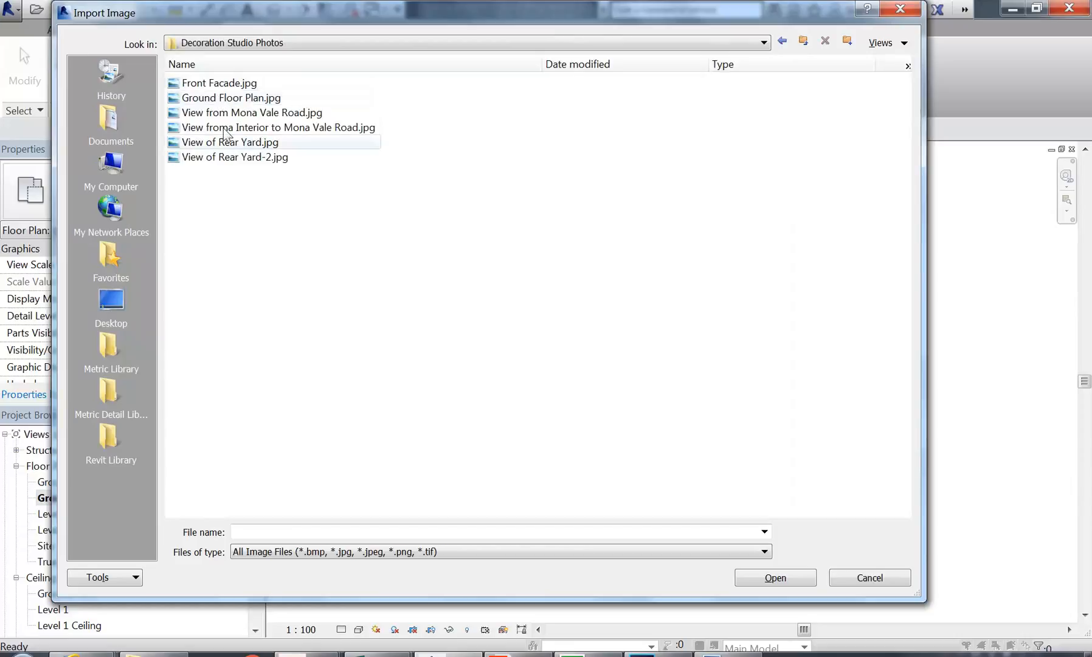
left_click(210, 98)
double_click(209, 98)
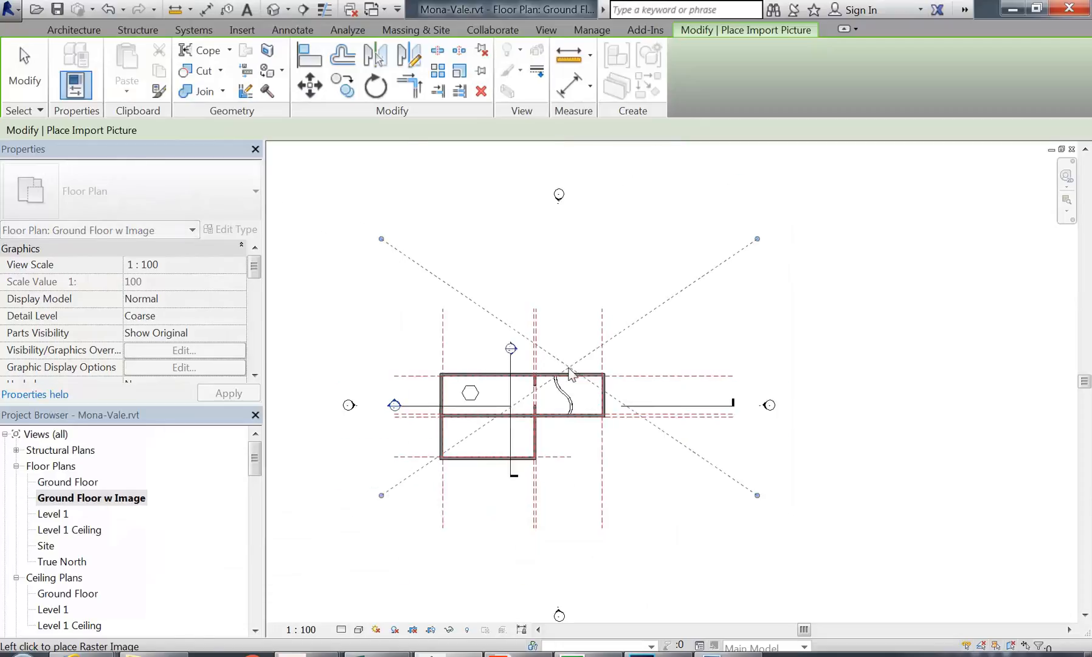
Step: Place the plan image in the Ground Floor w Image view and shift it so that it overlaps the modelled walls
left_click(496, 337)
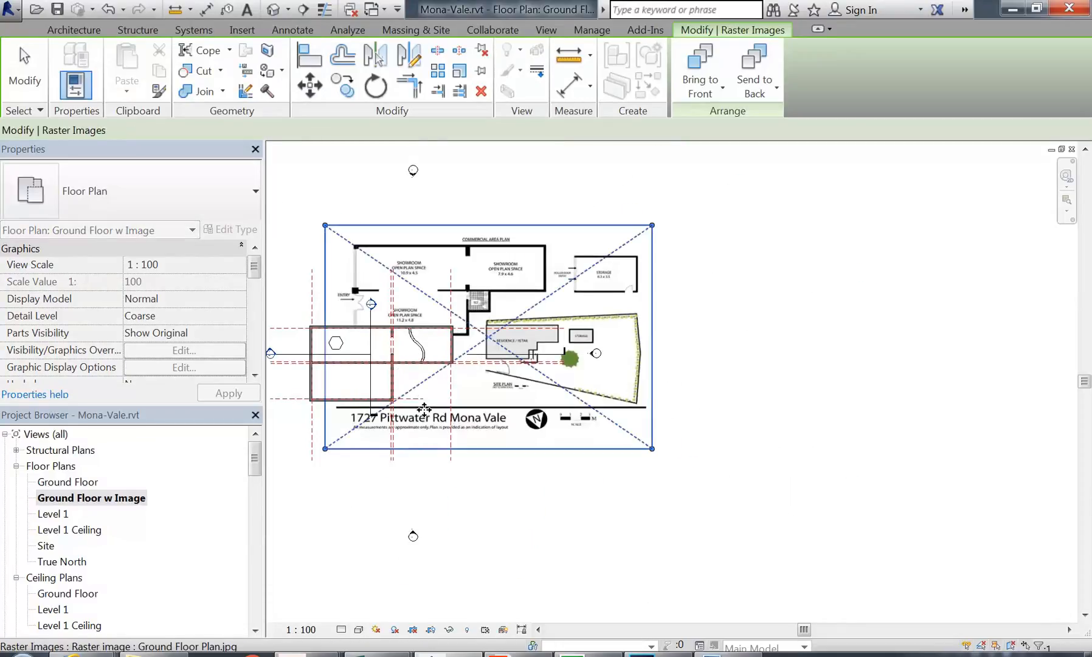
scroll(659, 322, "up", 3)
left_click_drag(659, 322, 605, 345)
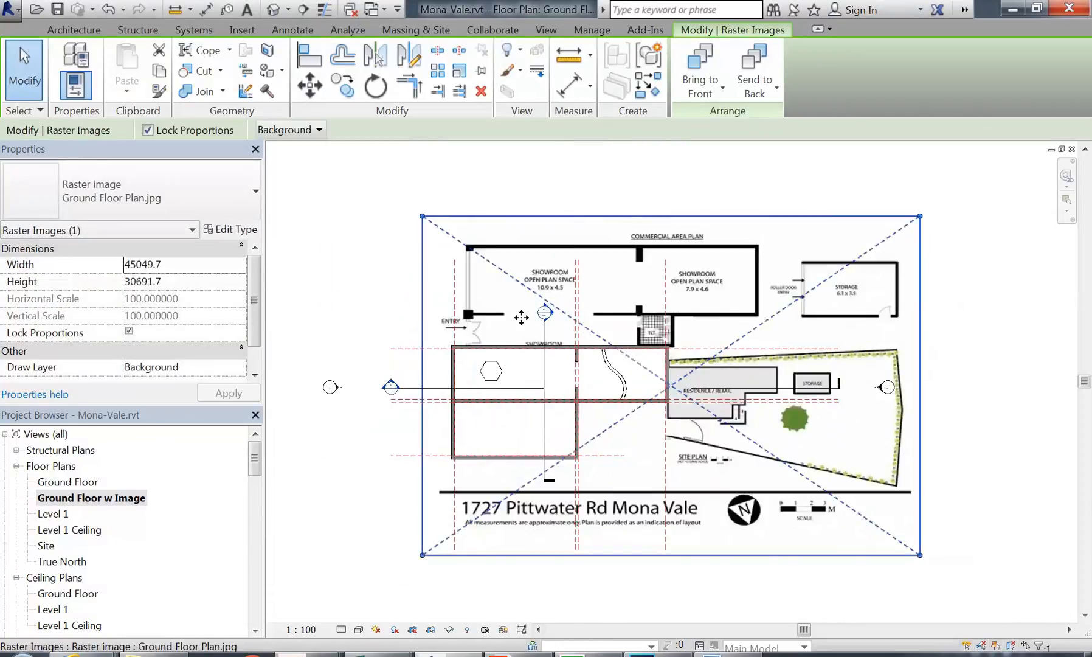
Step: Examine how the placed plan image lines up with the modelled walls and reference planes, selecting and deselecting the image
scroll(605, 345, "up", 2)
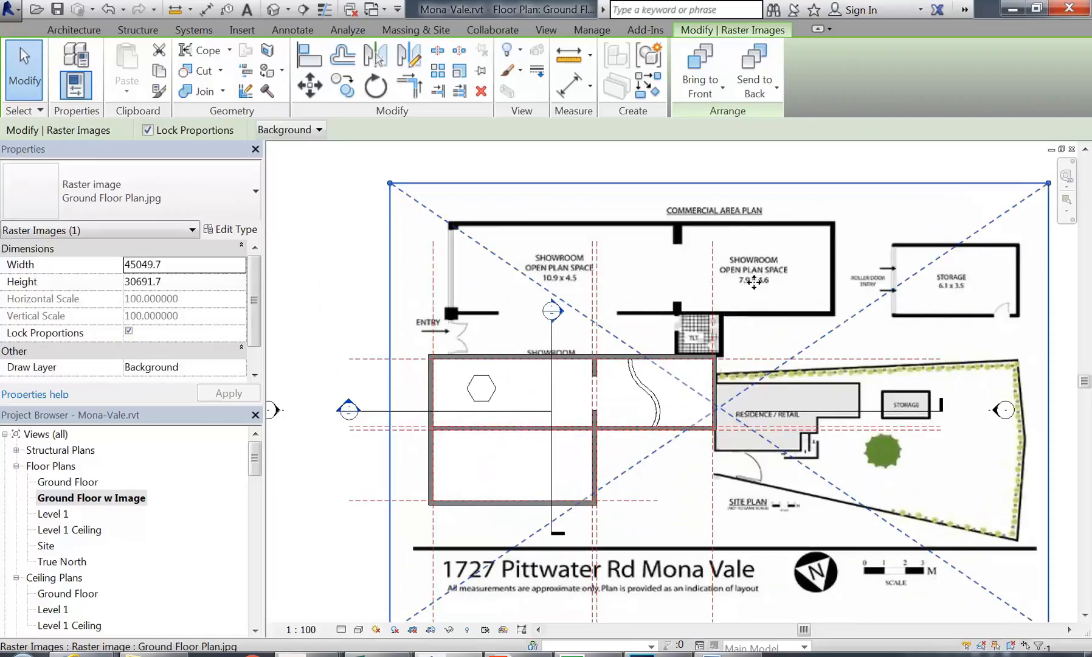
left_click(363, 242)
scroll(490, 293, "down", 1)
mouse_move(492, 294)
middle_mouse_down()
mouse_move(481, 253)
mouse_move(487, 294)
middle_mouse_up()
scroll(484, 297, "up", 1)
scroll(484, 335, "up", 1)
scroll(533, 334, "down", 1)
middle_click_drag(535, 338, 532, 389)
left_click(545, 279)
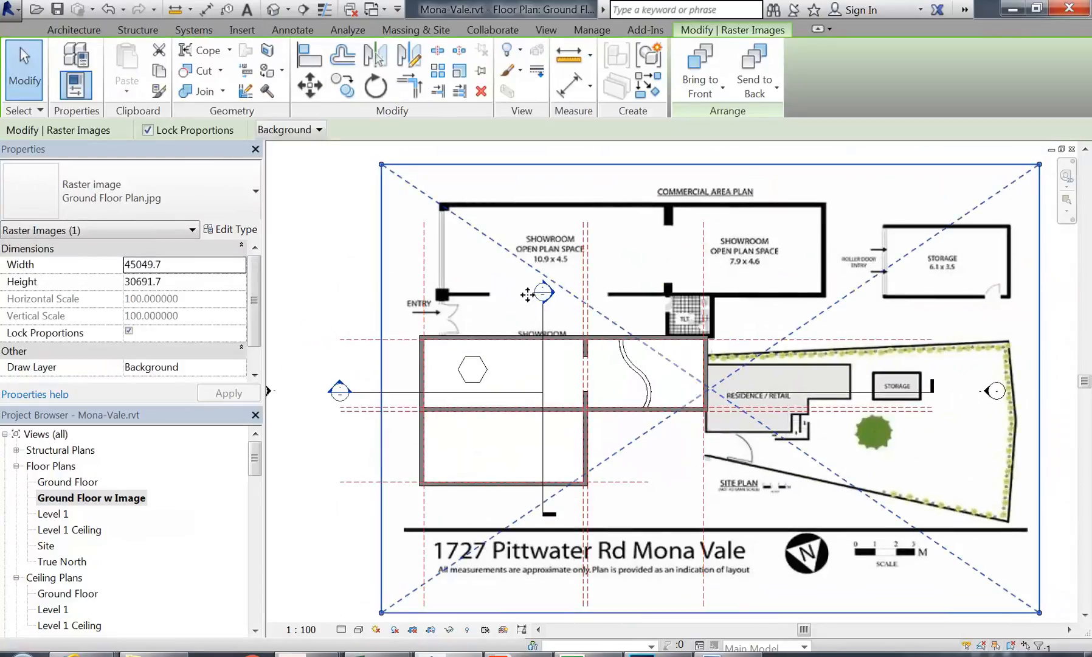
left_click(330, 286)
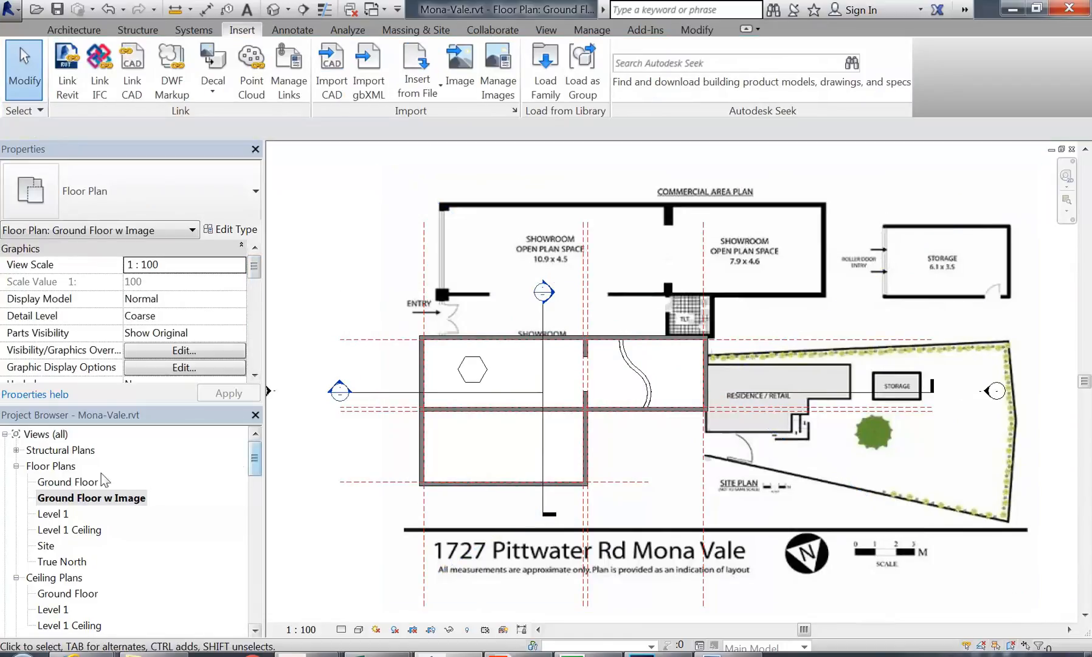
Step: Open the original Ground Floor view to compare it, and return to the Ground Floor w Image view
double_click(77, 482)
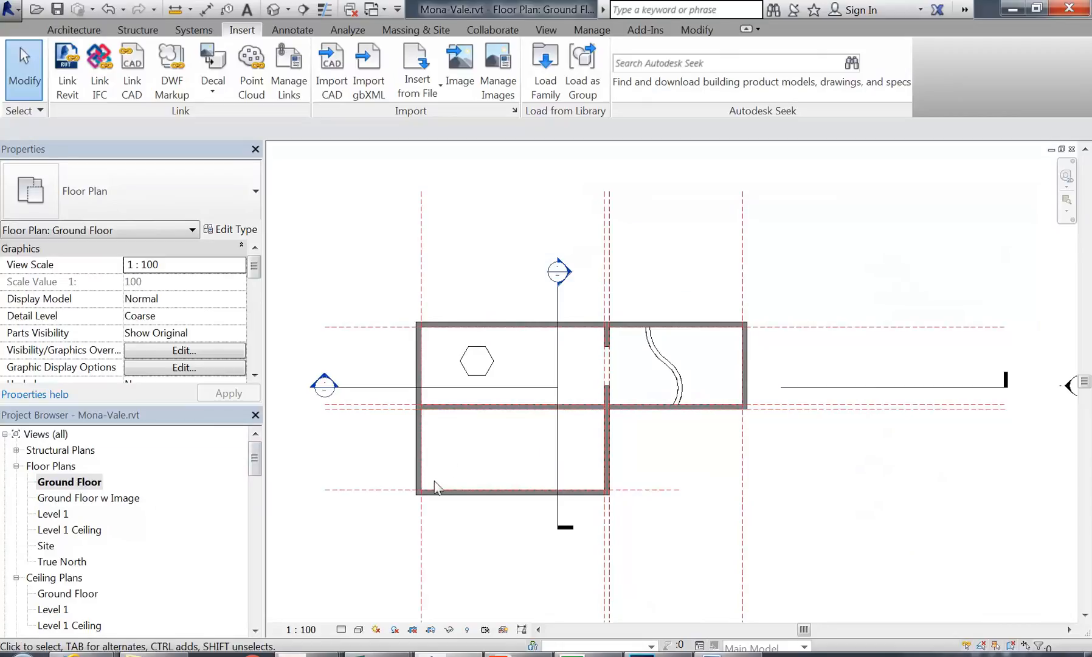
scroll(583, 408, "up", 3)
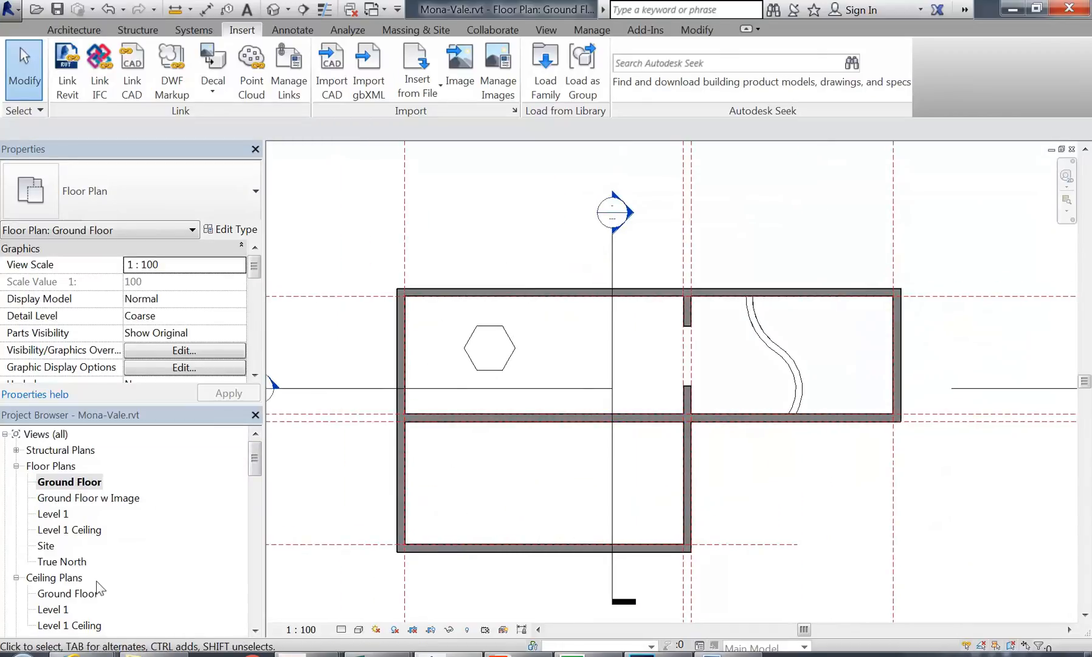
double_click(75, 499)
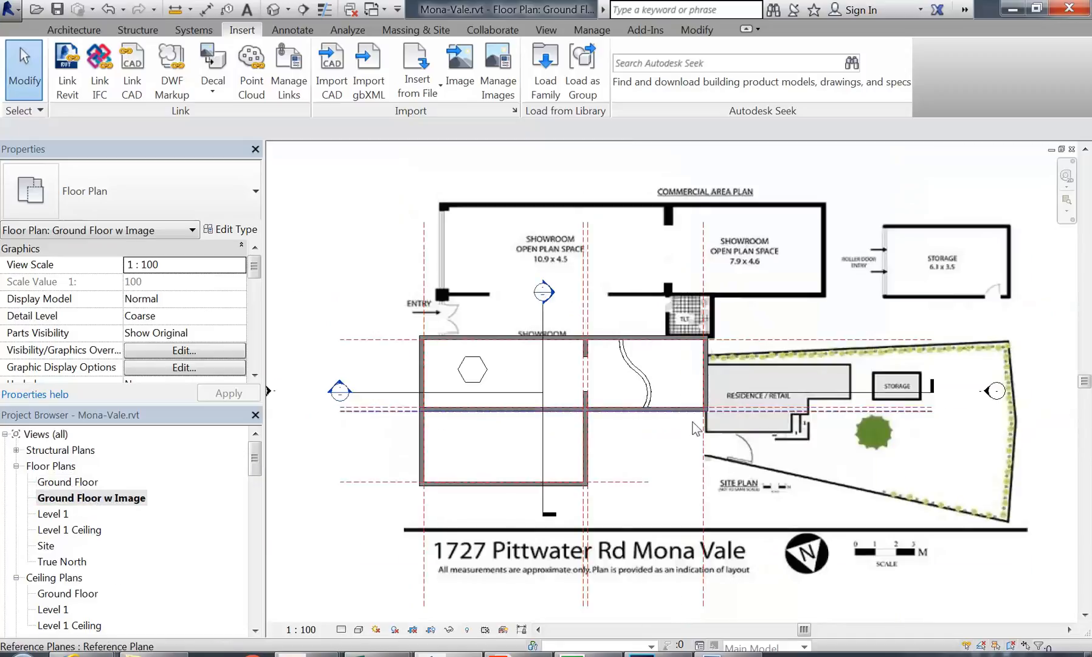
Step: Set the view's visual style to Wireframe and inspect the 11.2 x 4.8 showroom area of the image through the model
left_click(359, 630)
left_click(387, 534)
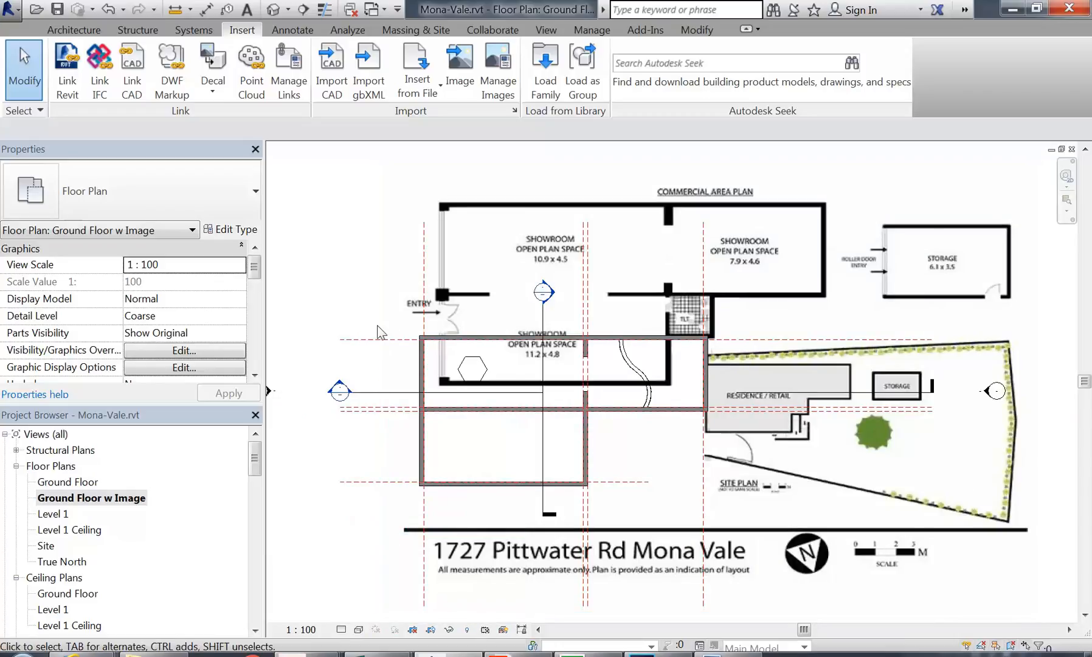
scroll(378, 332, "up", 3)
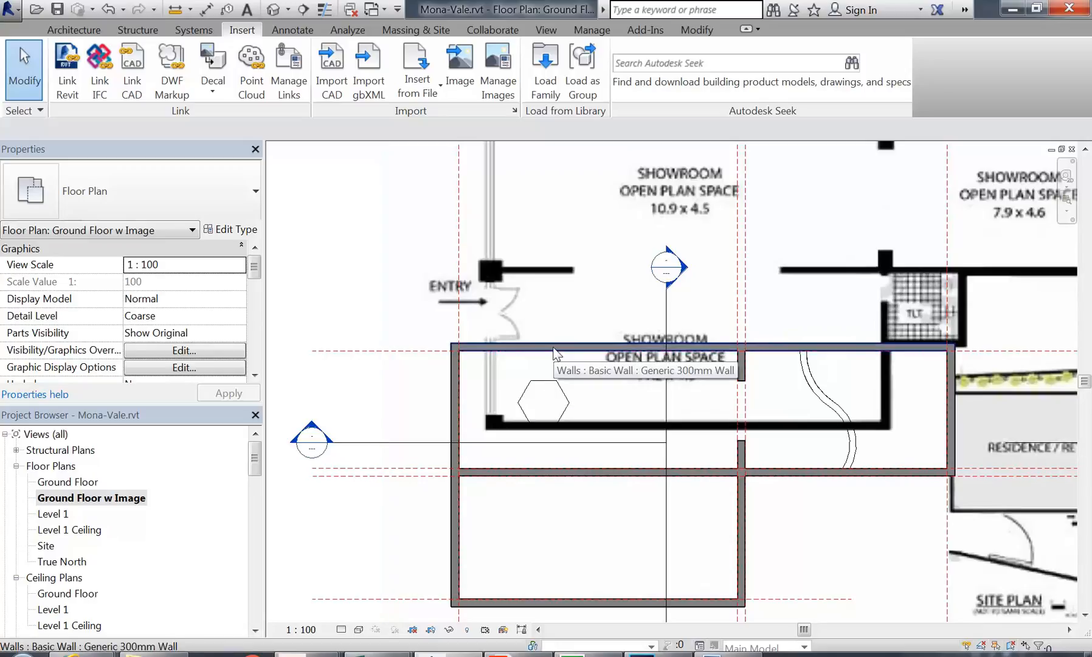
scroll(553, 348, "up", 3)
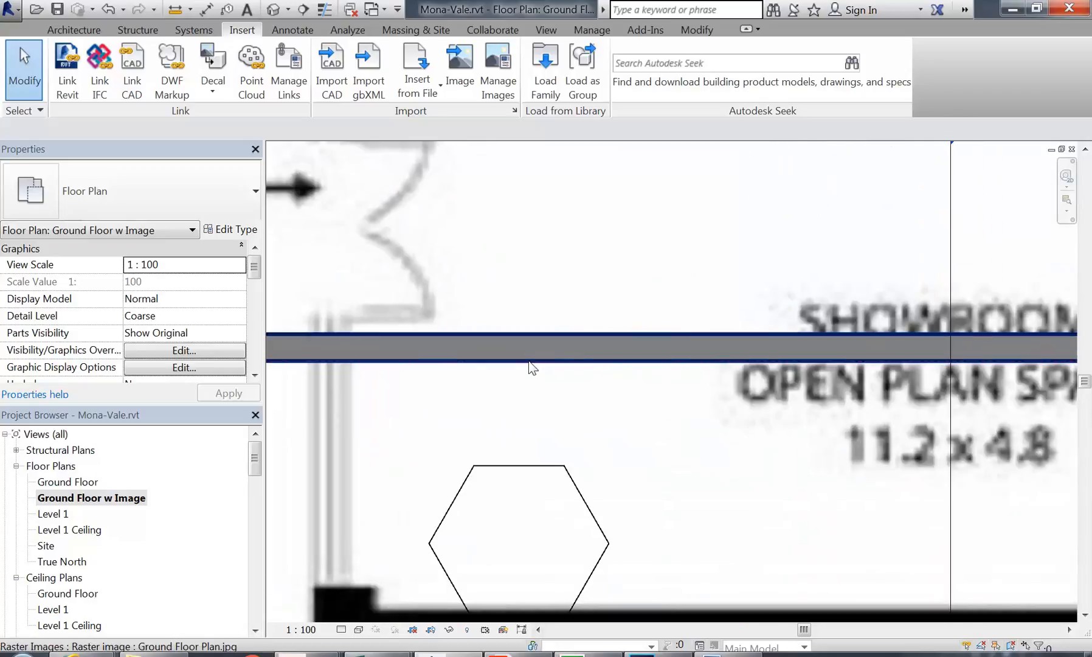
scroll(535, 359, "down", 2)
scroll(533, 364, "down", 3)
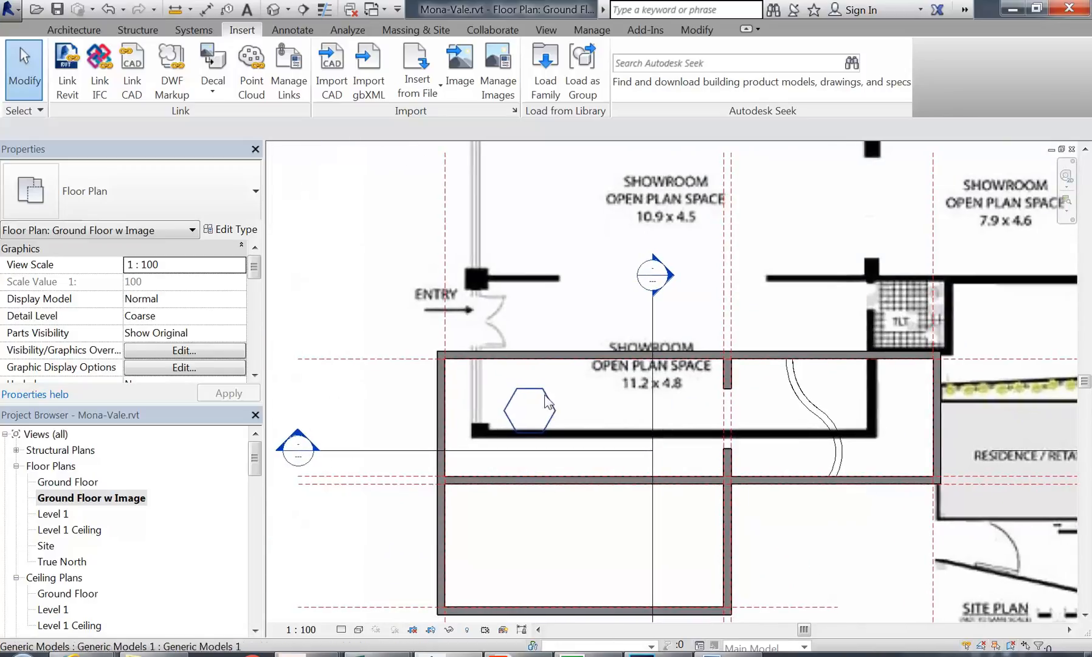
scroll(461, 468, "down", 2)
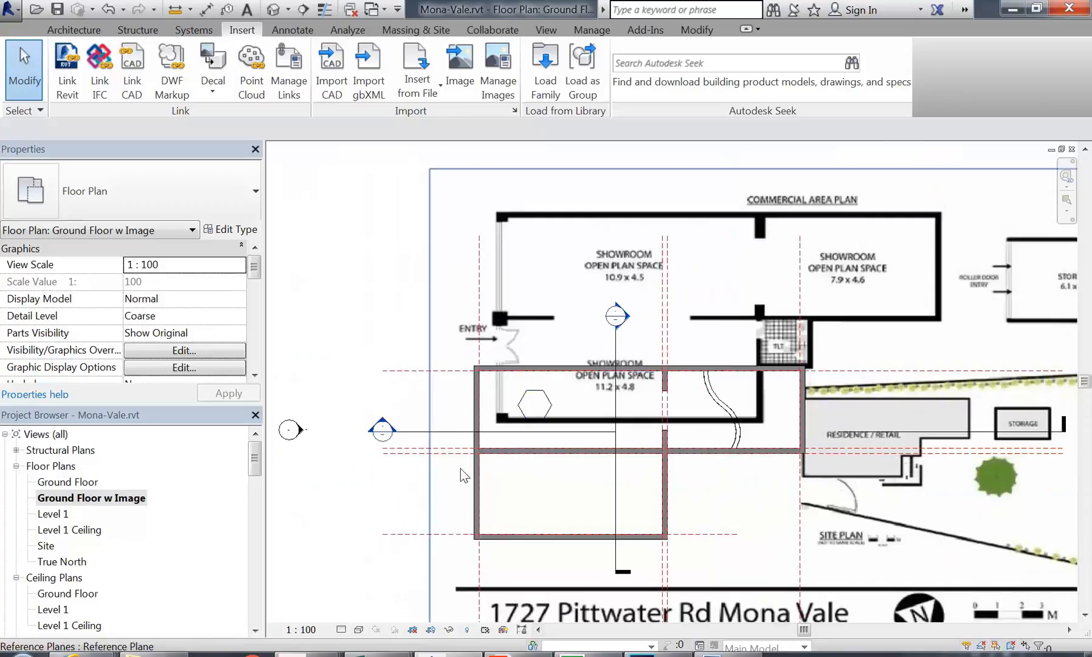
Step: Set the Ground Floor w Image view's detail level to Fine and inspect the wall outlines over the 11.2 x 4.8 showroom
left_click(342, 630)
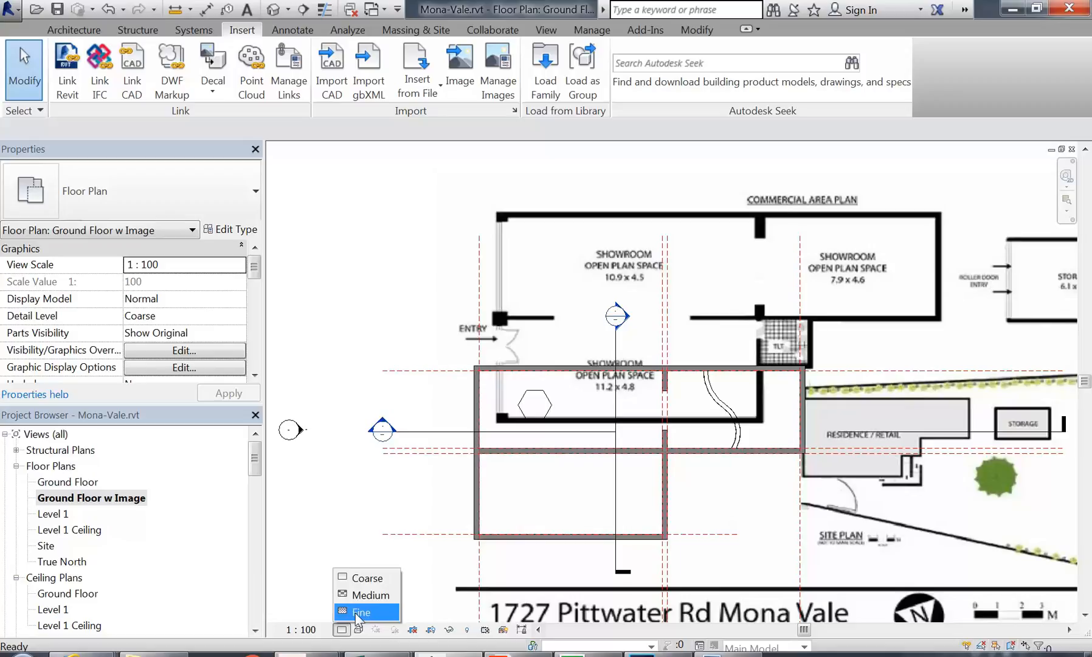
left_click(359, 613)
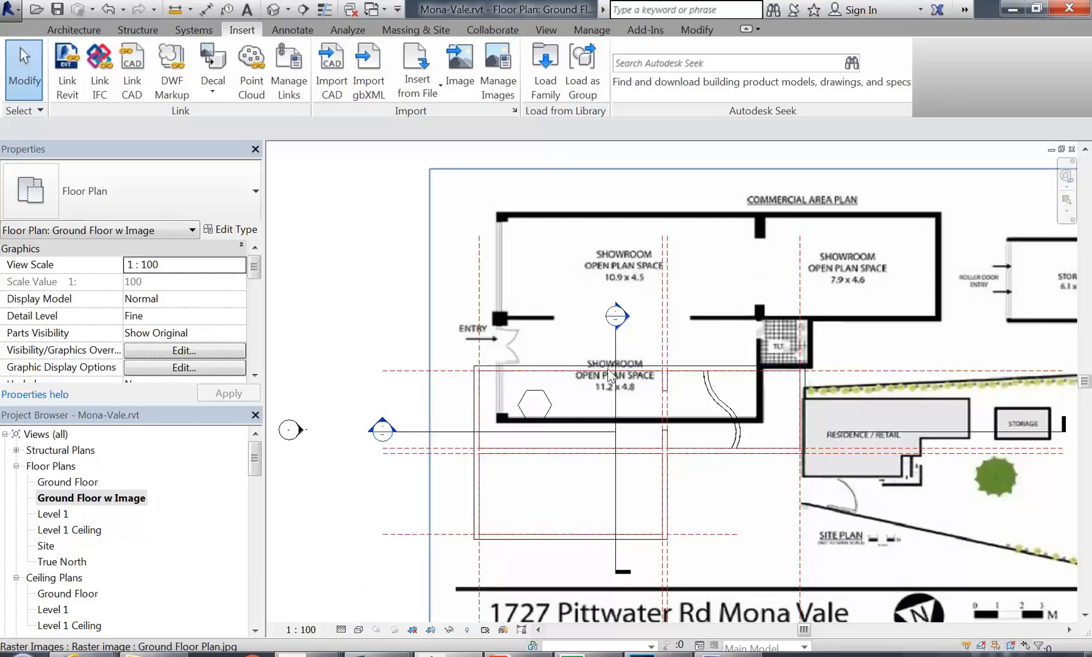
scroll(616, 372, "up", 3)
scroll(614, 371, "up", 2)
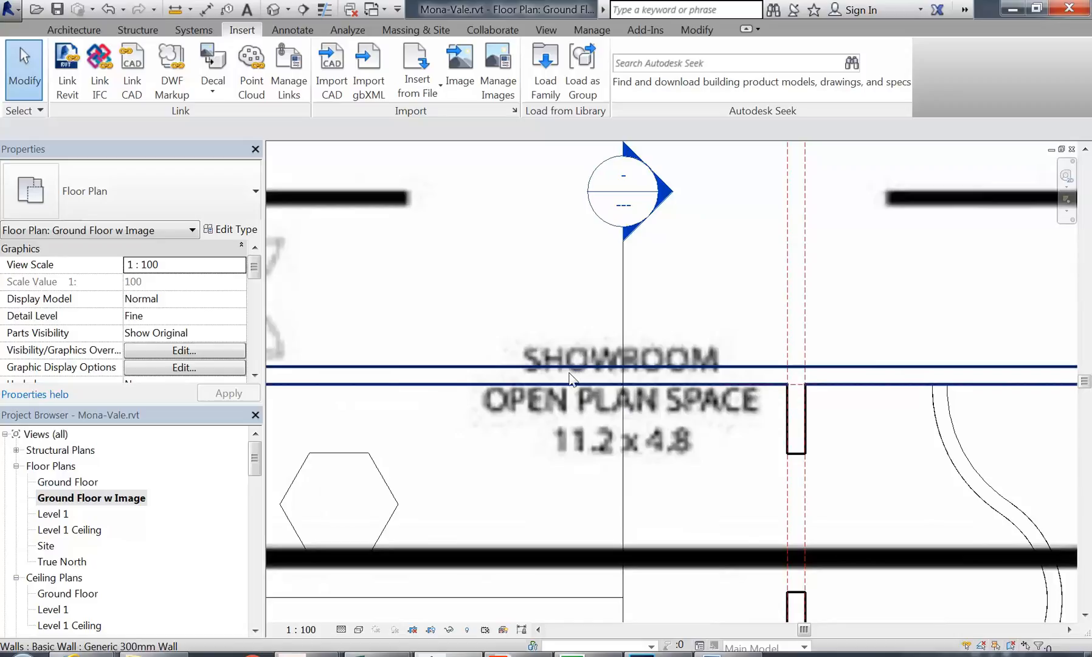
scroll(570, 377, "down", 5)
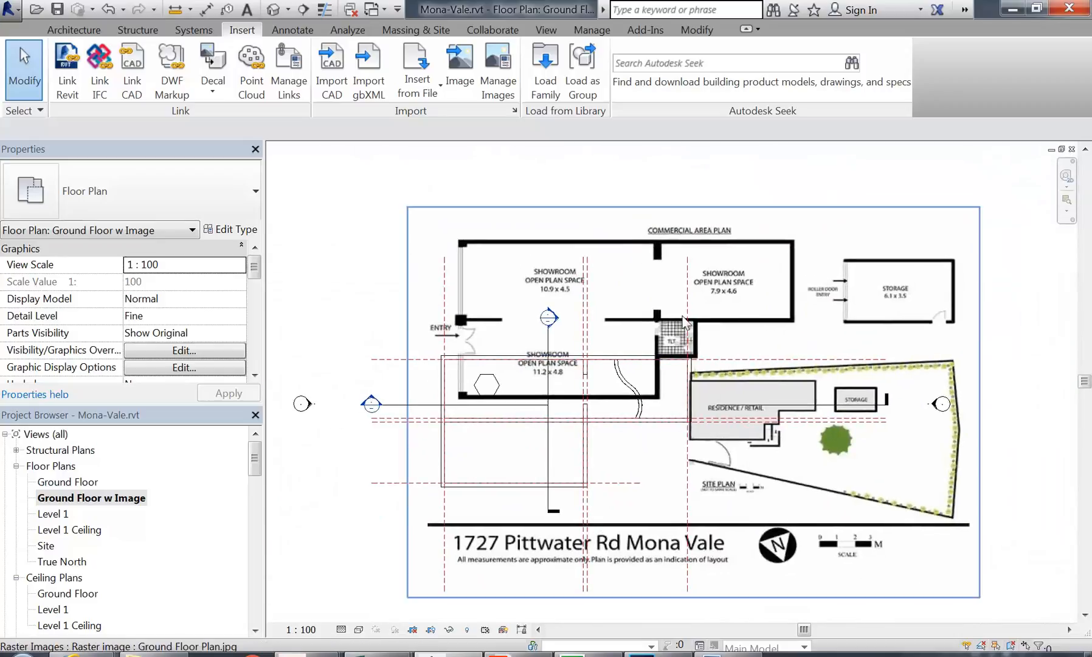
Step: Move the plan image so the upper-left inner wall corner of its 10.9 x 4.5 showroom meets the model's reference plane intersection
left_click_drag(655, 321, 600, 372)
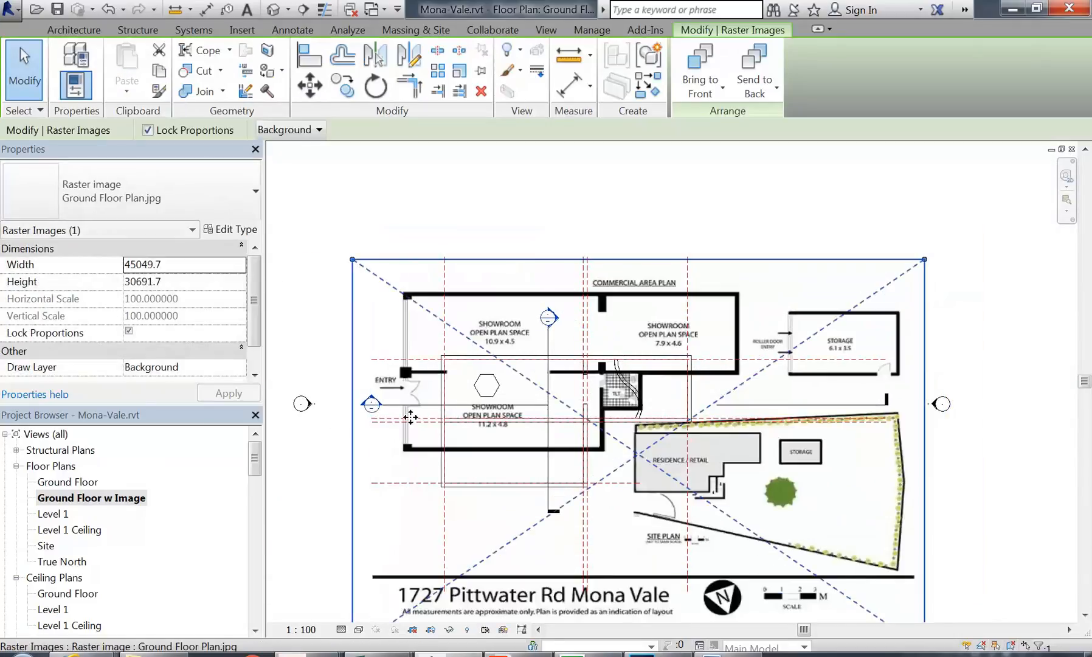
scroll(455, 399, "up", 4)
left_click_drag(510, 379, 540, 439)
left_click_drag(495, 366, 496, 397)
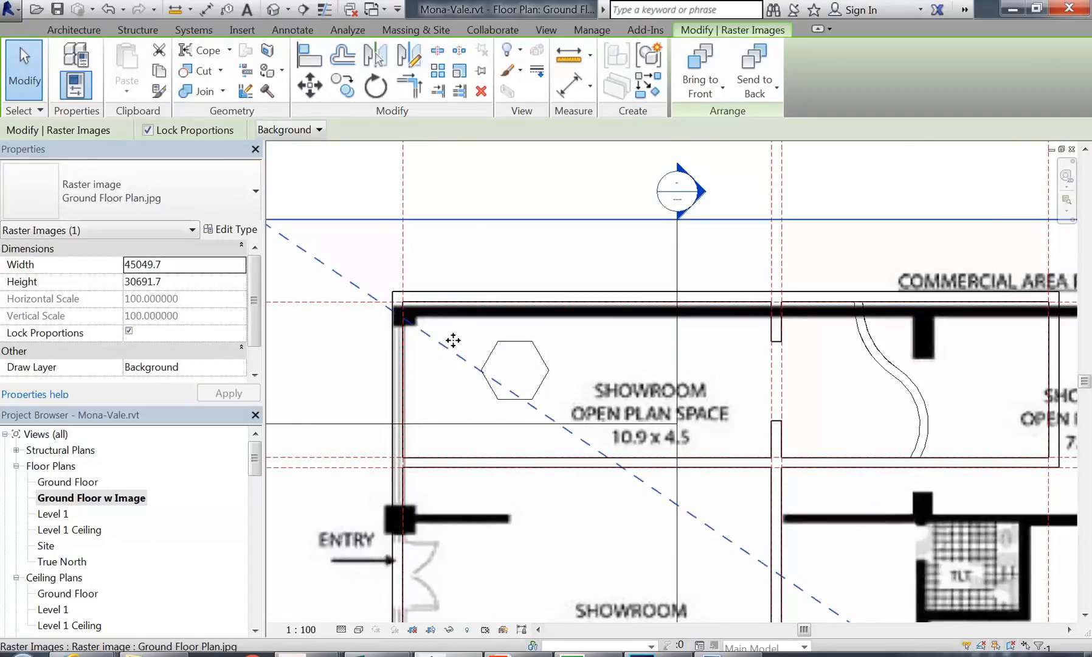
scroll(373, 302, "up", 5)
left_click_drag(570, 370, 504, 282)
scroll(510, 286, "down", 3)
middle_click_drag(516, 287, 441, 313)
scroll(431, 330, "down", 1)
scroll(422, 308, "down", 1)
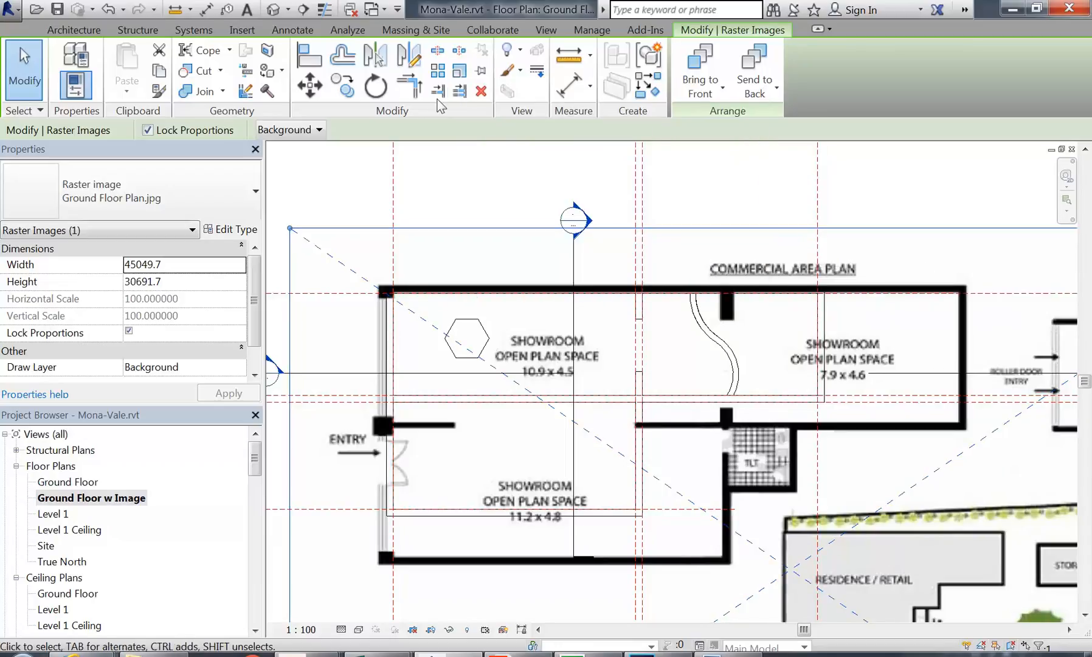
Step: Scale the plan image graphically from that corner, bringing the 7.9 x 4.6 showroom's upper-right inner corner onto the rightmost vertical reference plane
left_click(459, 70)
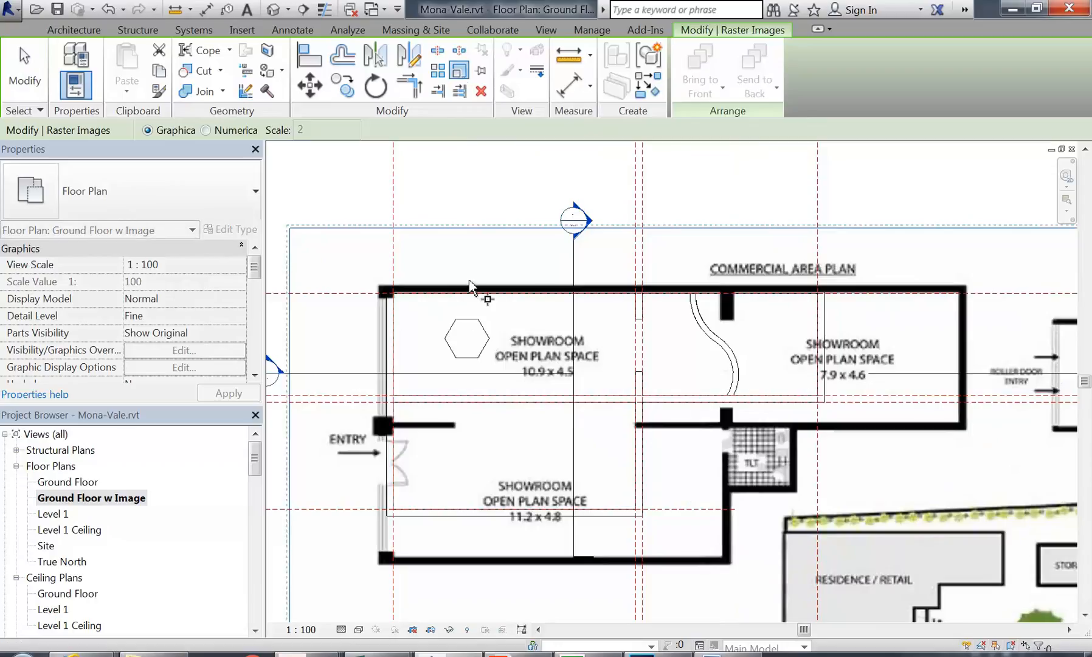
left_click(394, 293)
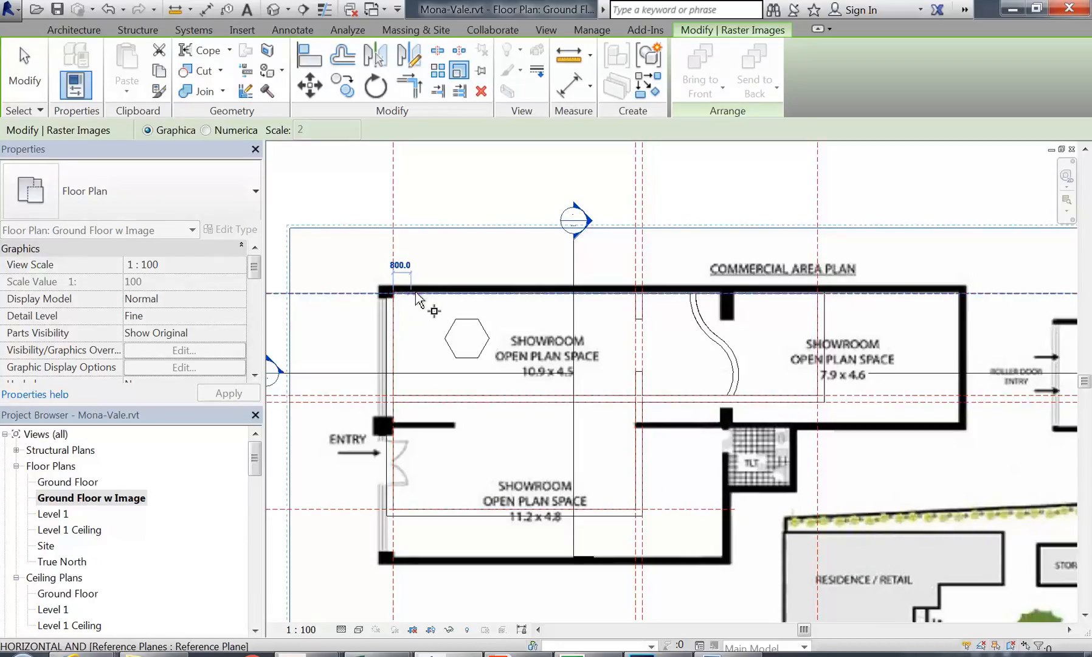
left_click(474, 291)
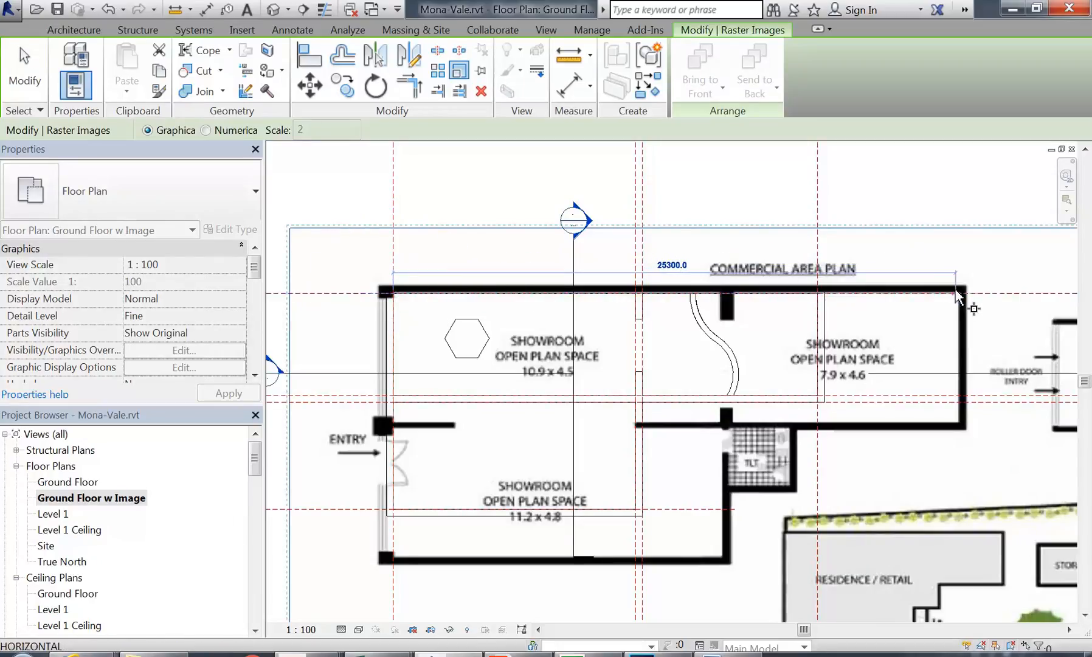
scroll(964, 301, "up", 5)
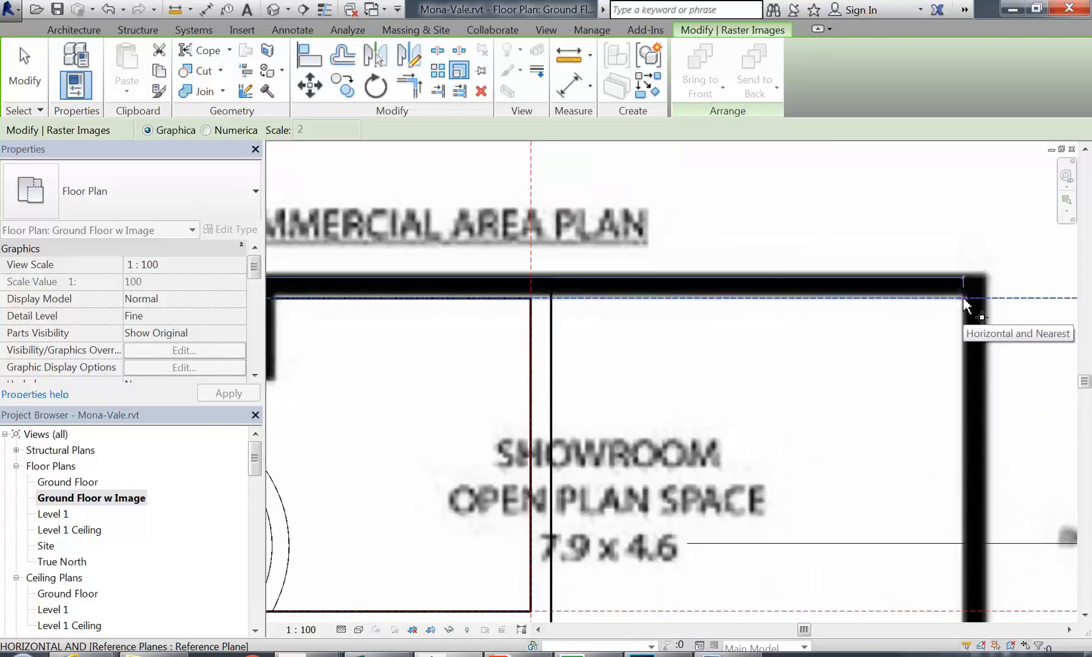
left_click(964, 298)
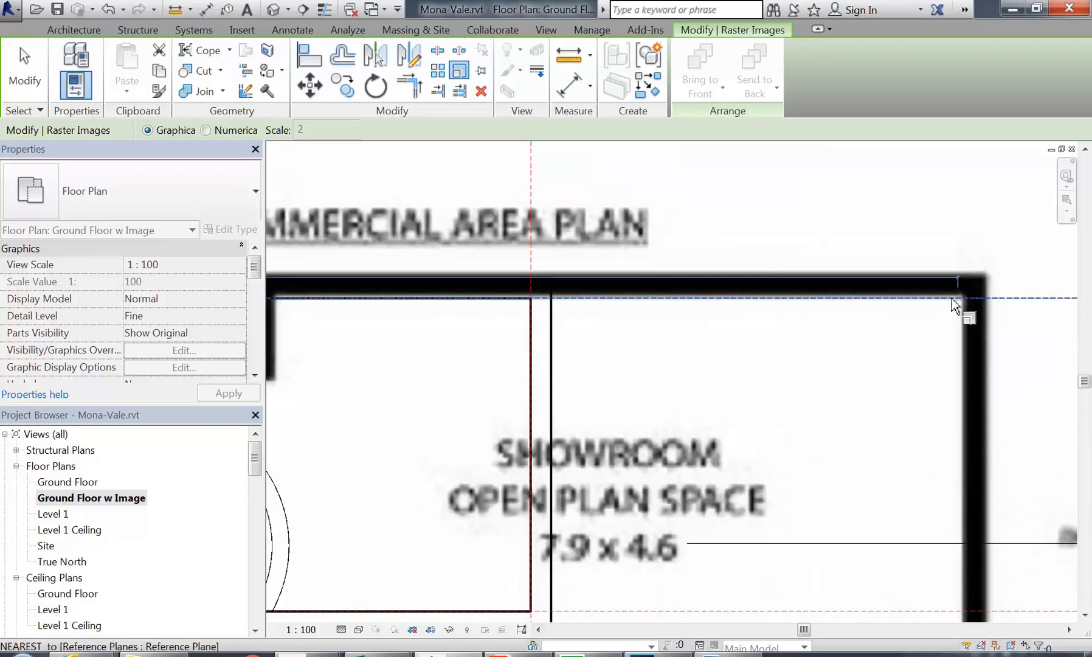
left_click(531, 298)
scroll(530, 299, "down", 5)
scroll(494, 437, "up", 4)
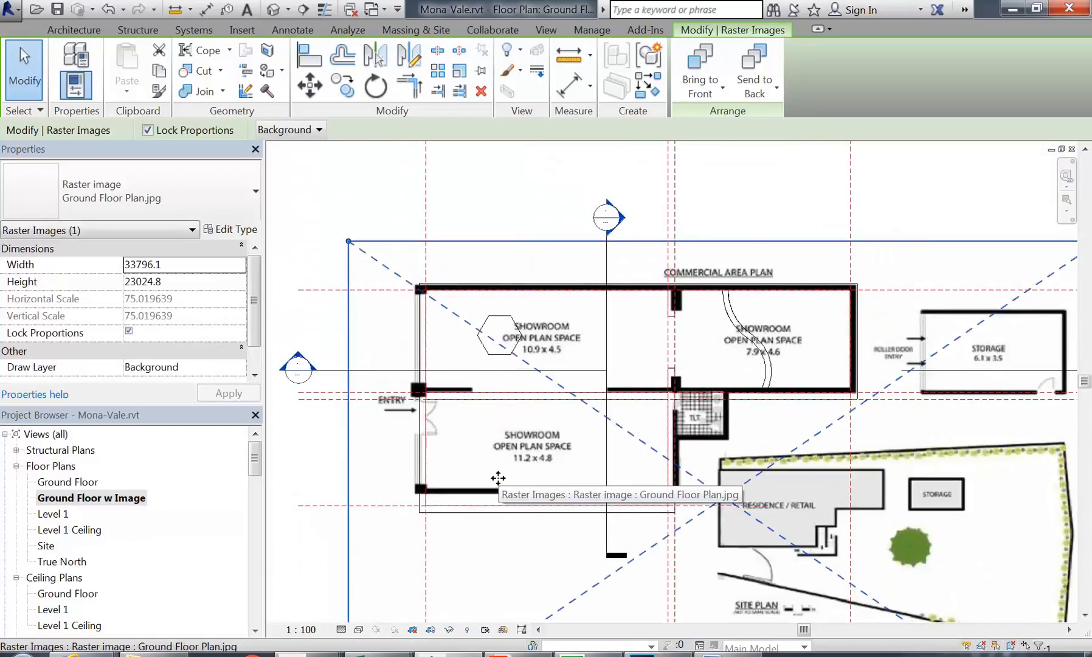
Step: Examine how the scaled image's showroom and toilet walls line up with the modelled walls and reference planes
scroll(498, 478, "up", 2)
middle_click_drag(497, 477, 514, 477)
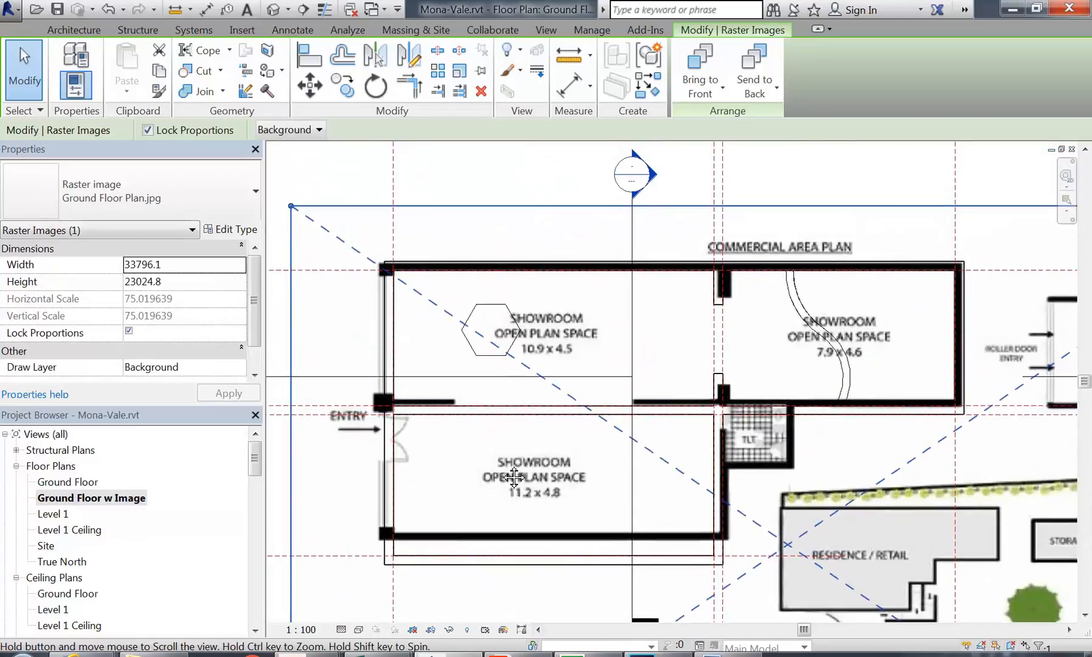
right_click(498, 329)
left_click(527, 335)
right_click(527, 334)
left_click(549, 347)
middle_click_drag(494, 346, 517, 390)
scroll(518, 390, "up", 2)
scroll(481, 353, "down", 2)
middle_click_drag(481, 354, 471, 343)
middle_click_drag(490, 511, 509, 451)
left_click(502, 506)
scroll(768, 391, "up", 2)
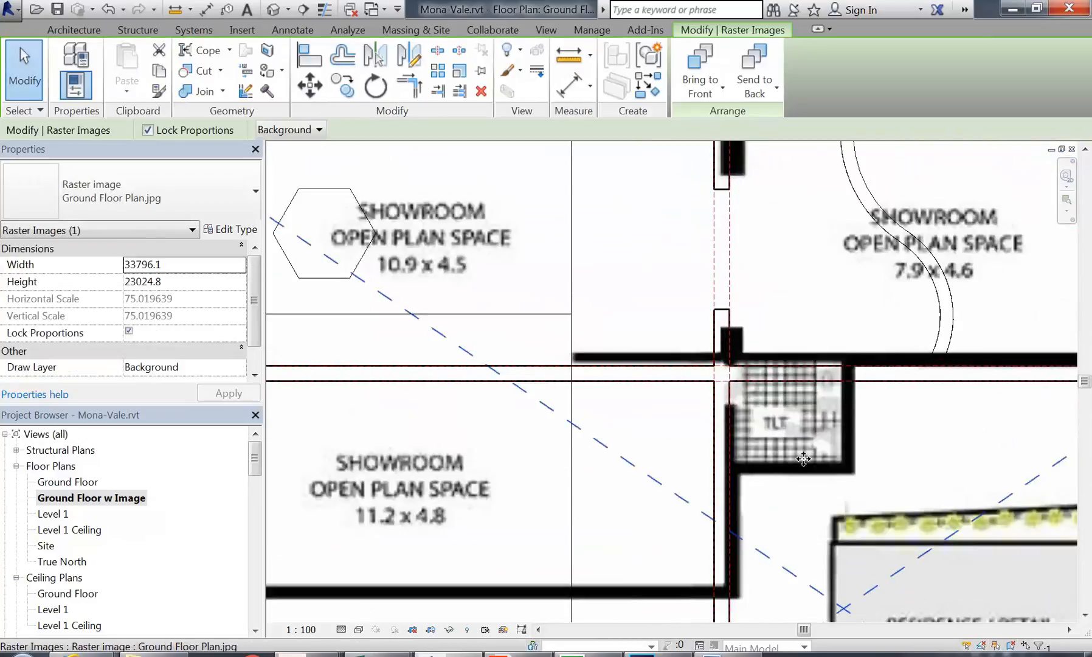
scroll(542, 419, "down", 3)
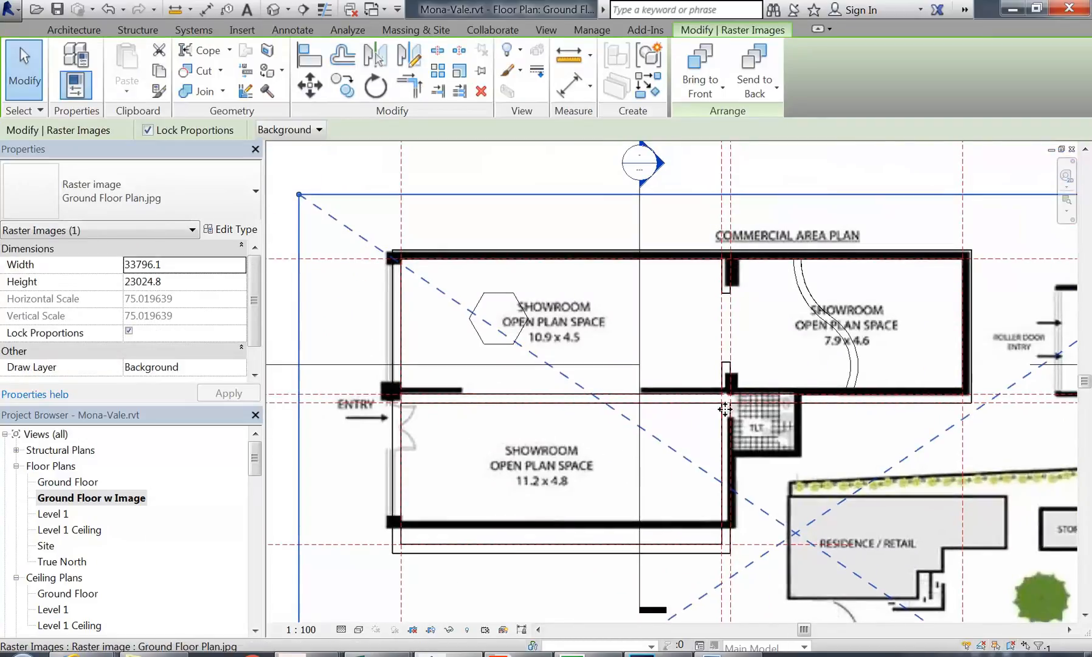
middle_click_drag(629, 437, 610, 413)
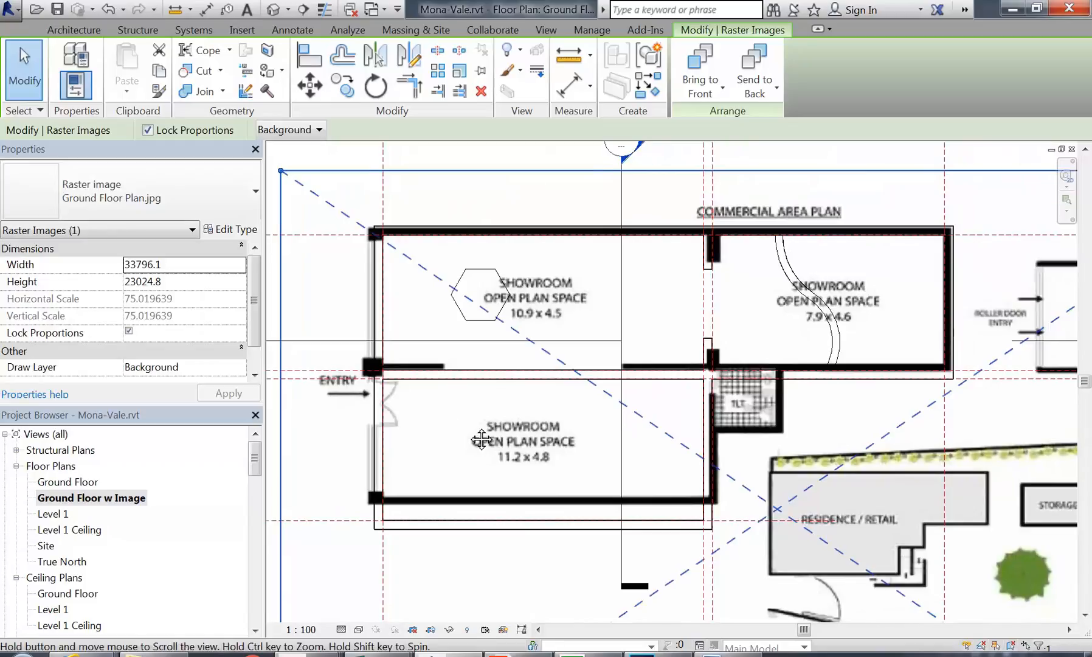
middle_click_drag(457, 408, 471, 442)
Step: Nudge the plan image down in small increments to balance its wall alignment with the model, then deselect it and check the fit
key("Up")
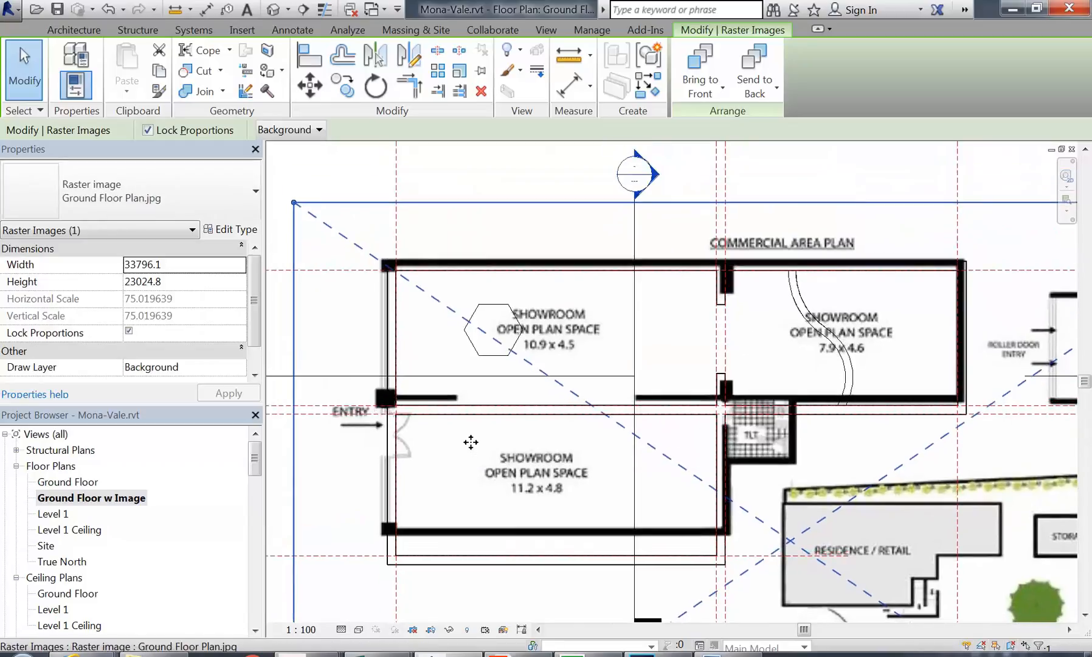
key("Down")
key("Down")
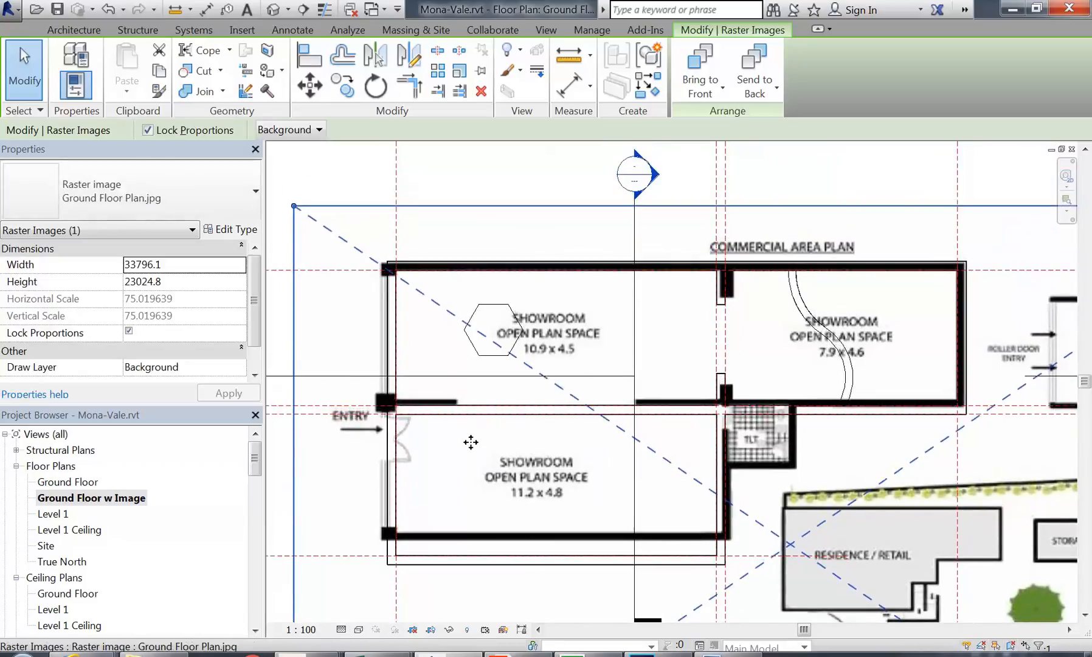
key("Down")
scroll(471, 443, "down", 4)
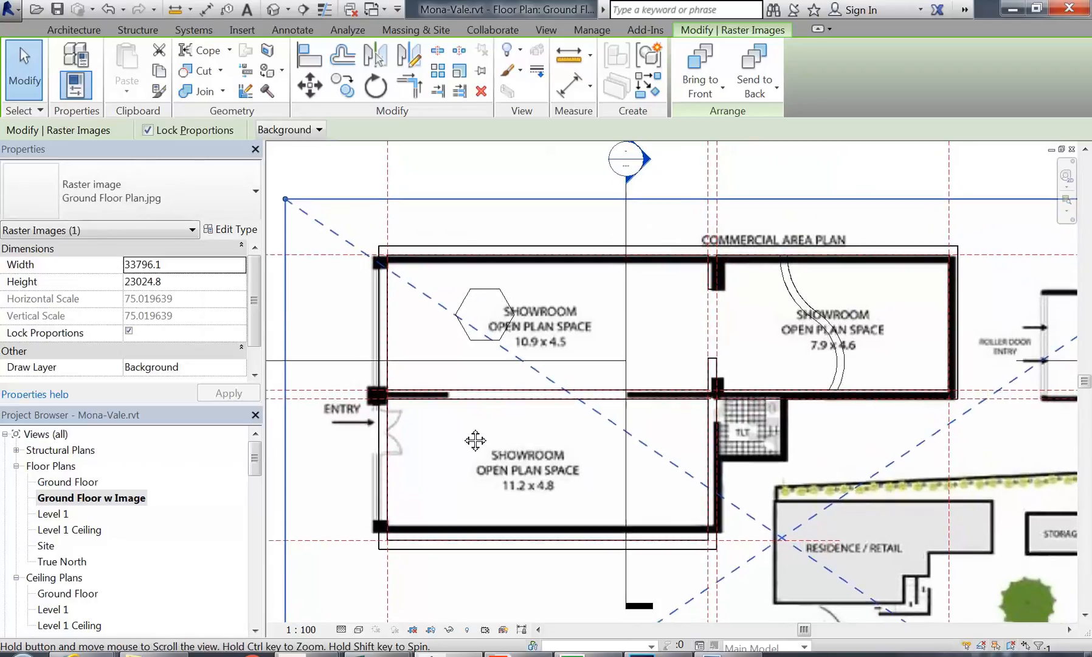
left_click(509, 188)
scroll(581, 274, "down", 2)
middle_click_drag(582, 275, 514, 239)
scroll(652, 315, "up", 3)
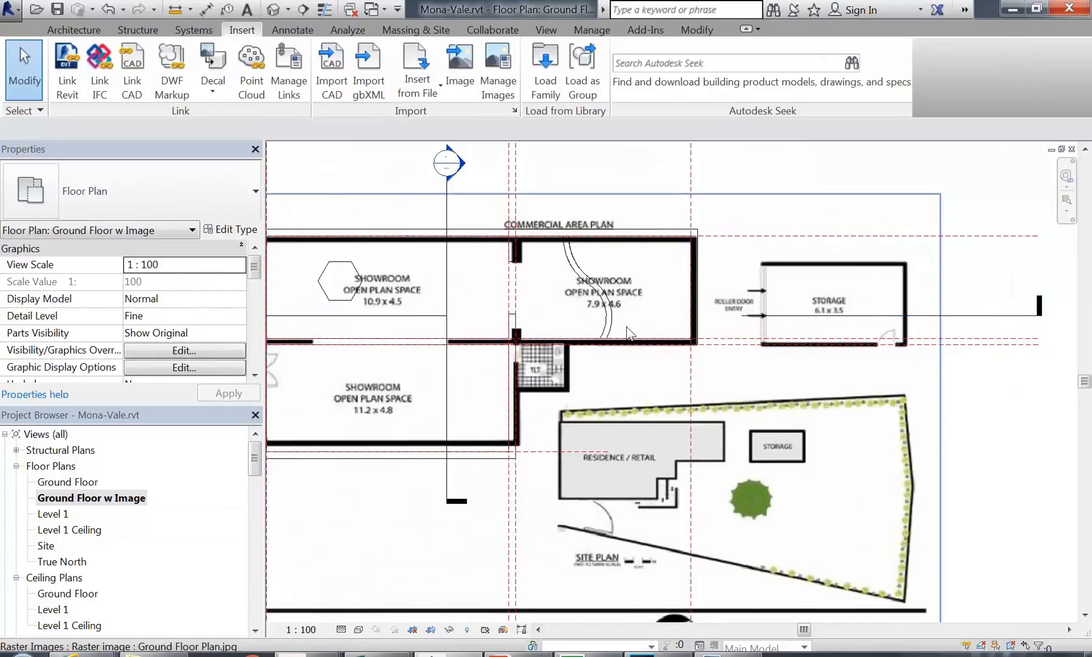
scroll(619, 398, "down", 3)
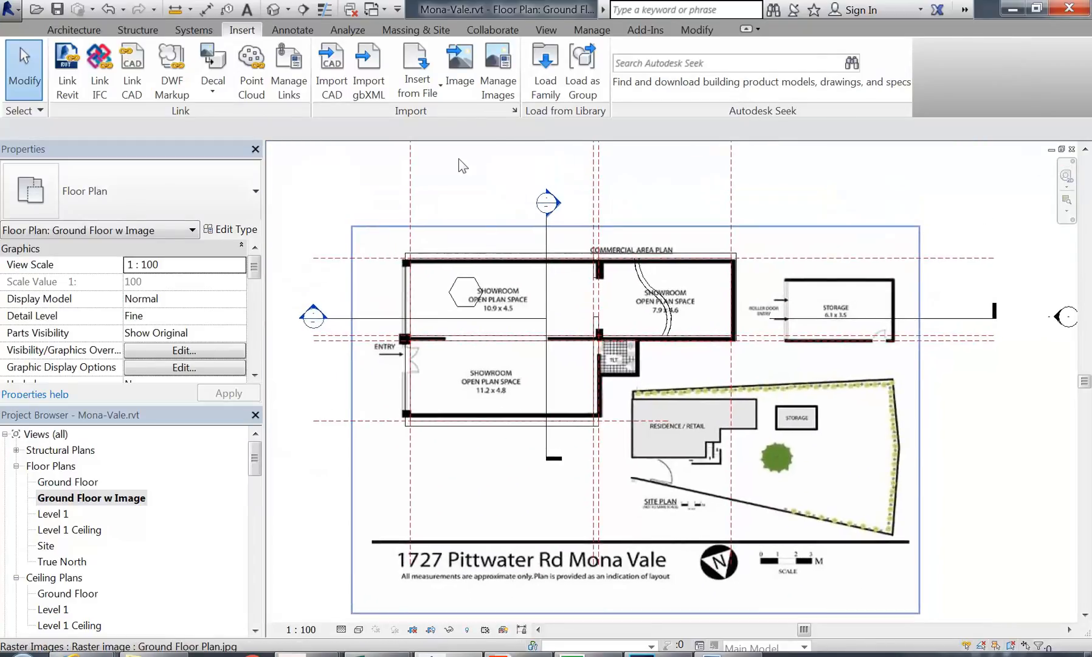
Step: Unlock the plan image's proportions and stretch its upper-left corner upward to about 33835 wide by 23547 high
left_click(477, 230)
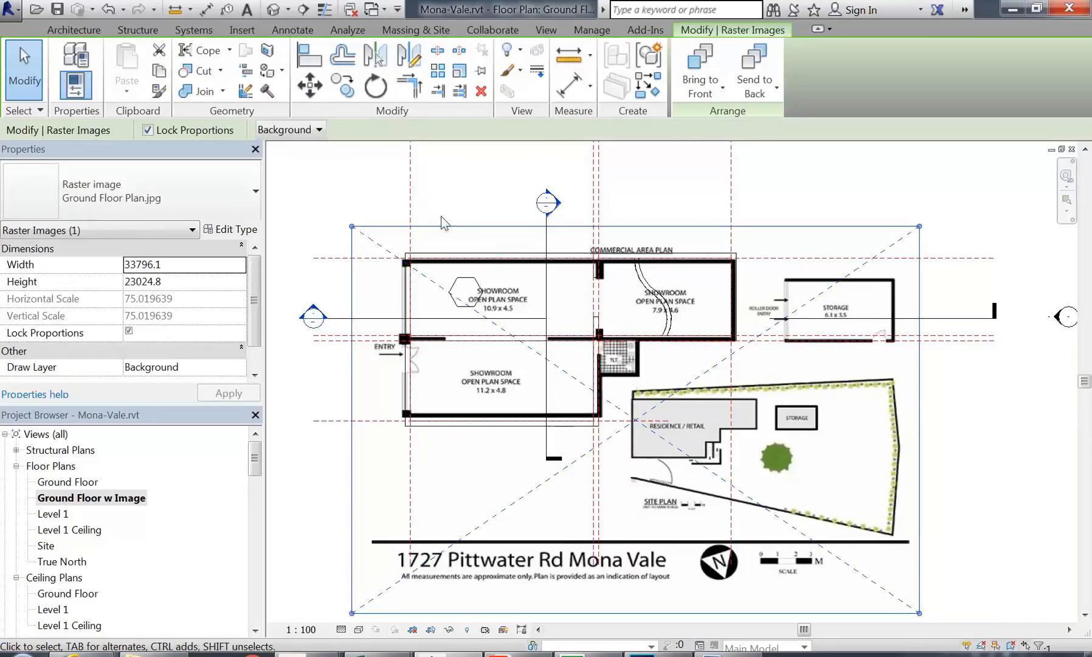
left_click(148, 130)
scroll(381, 235, "up", 3)
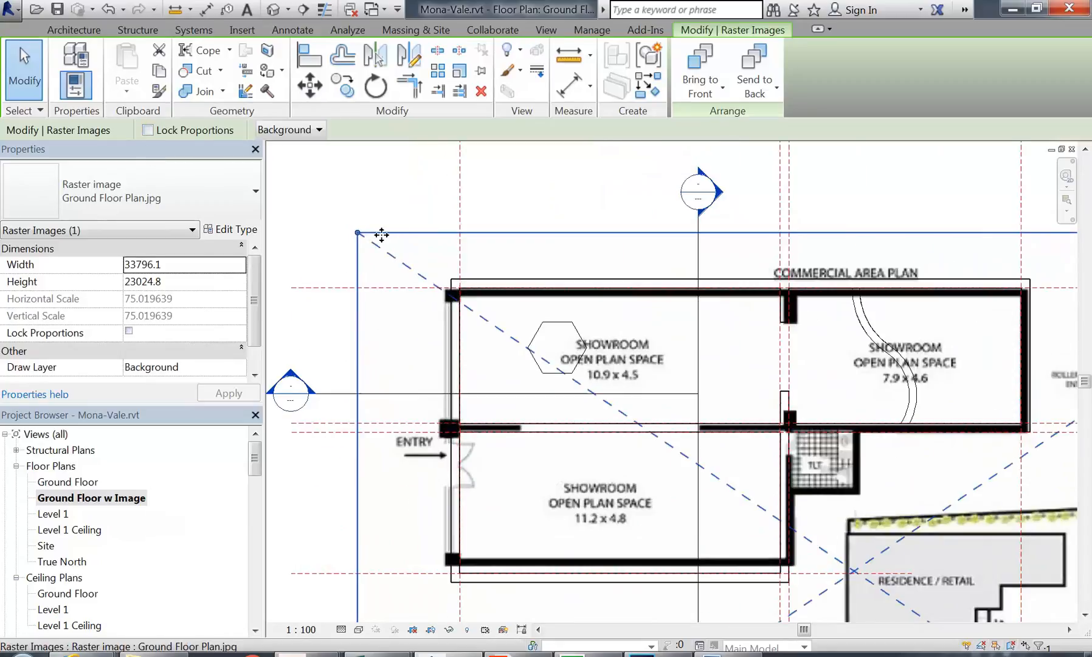
left_click(353, 219)
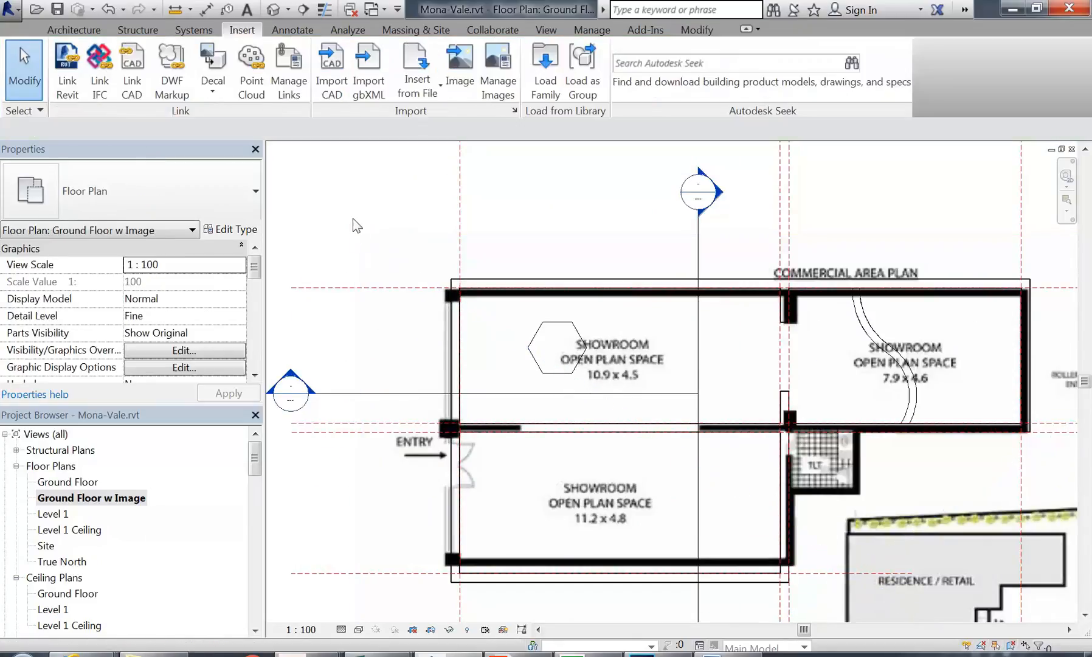
left_click(358, 230)
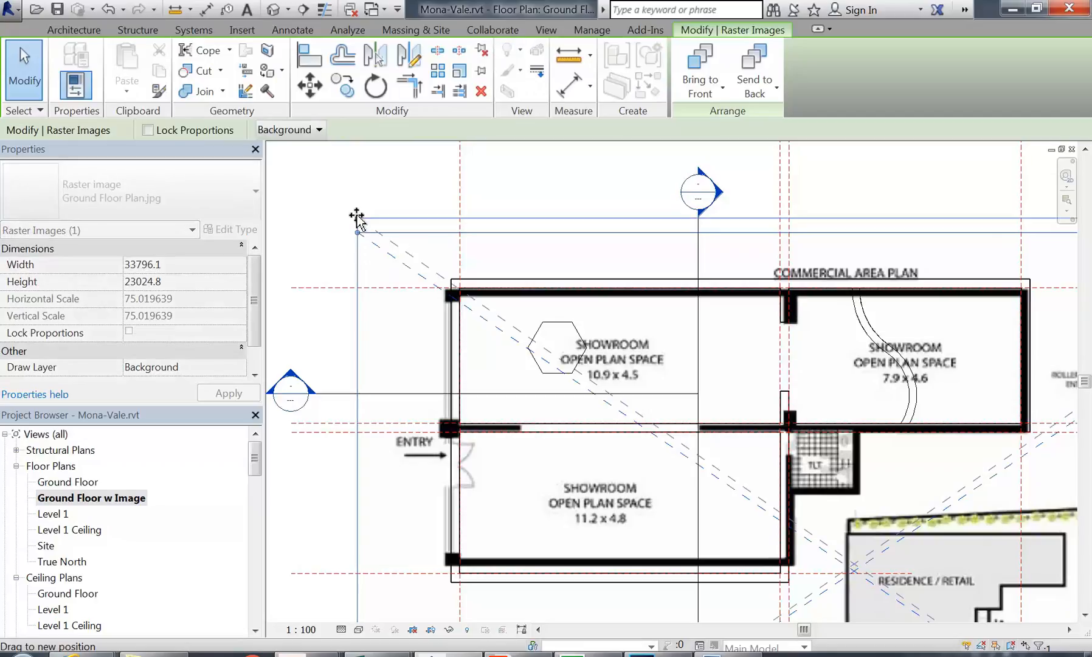
left_click_drag(357, 218, 357, 203)
Step: Stretch the plan image's lower-left corner downward to about 33874 by 25220, matching its lower showroom wall to the model, and deselect it
scroll(390, 262, "down", 4)
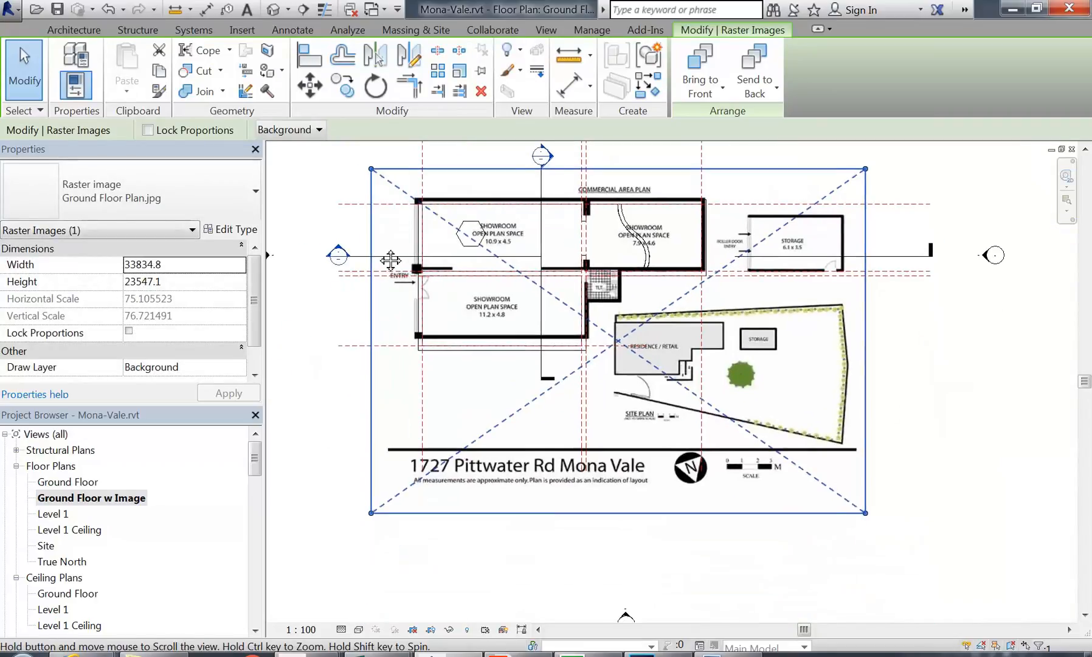
left_click_drag(371, 513, 372, 525)
middle_click_drag(405, 397, 405, 408)
mouse_move(372, 537)
left_mouse_down()
mouse_move(371, 550)
mouse_move(375, 535)
left_mouse_up()
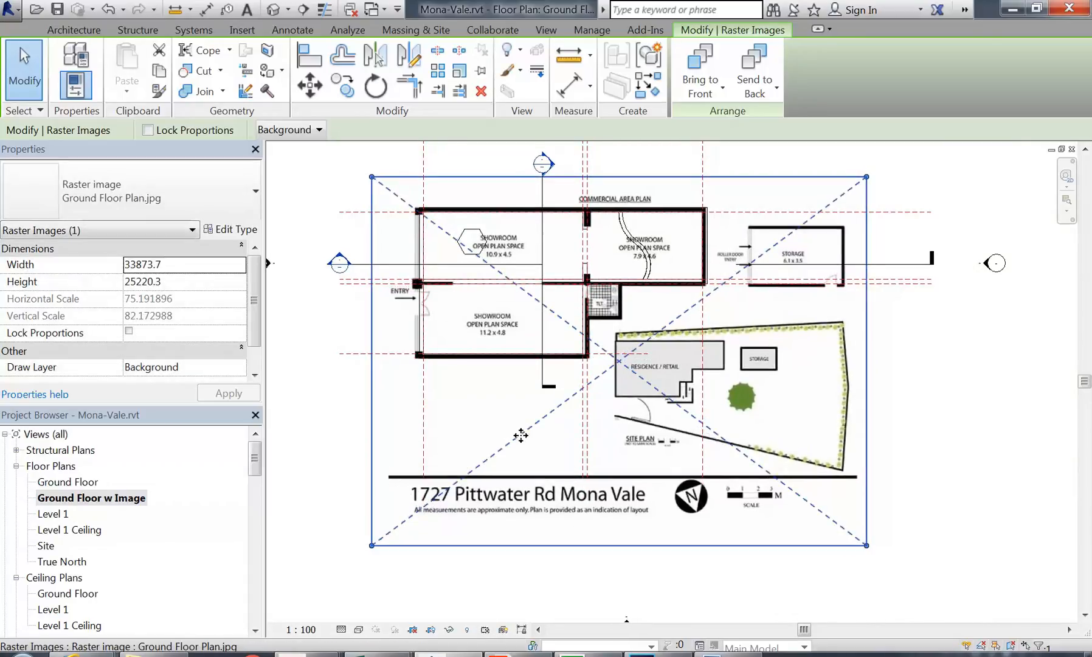
key("Escape")
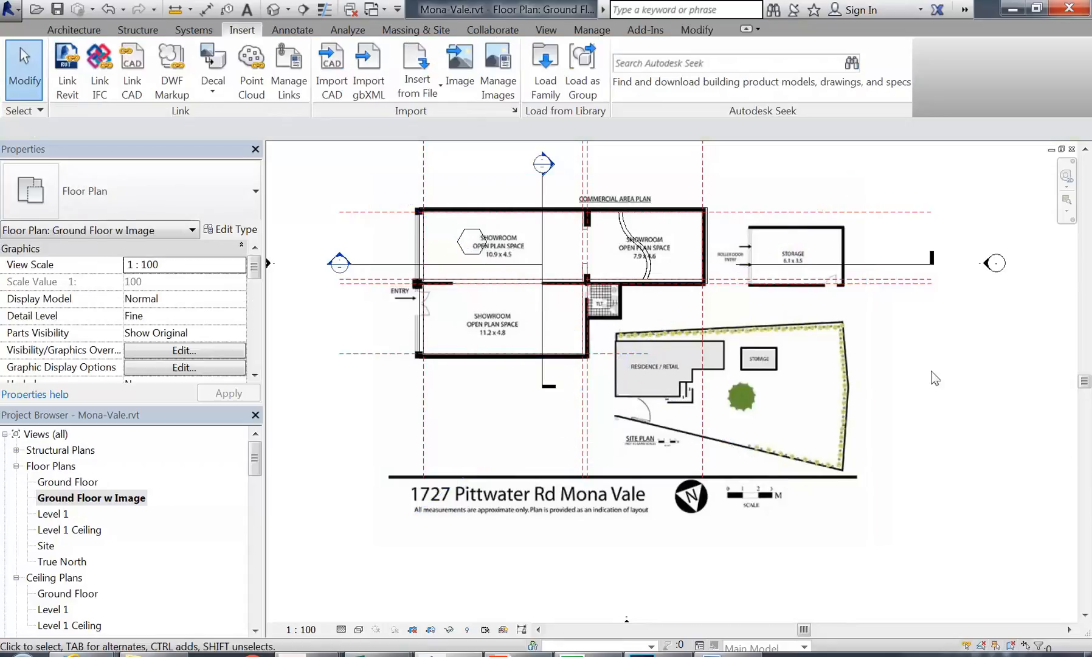
middle_click_drag(682, 382, 645, 417)
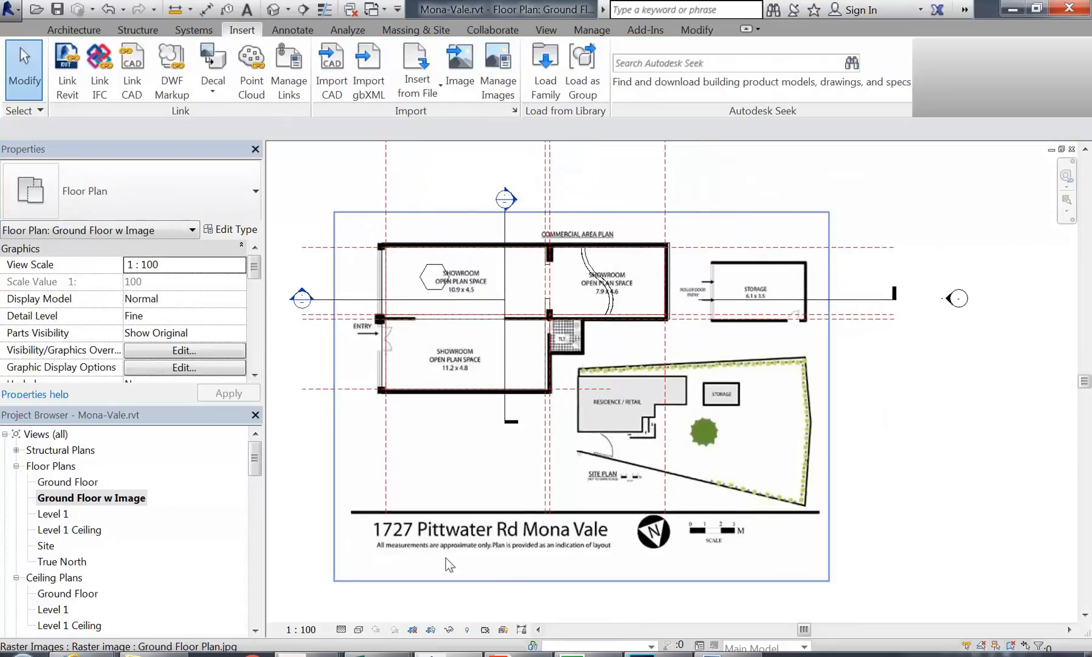
Step: Switch to the assessment brief in Acrobat, compare its plans on pages 11 and 12, and return to the Revit plan view
left_click(517, 655)
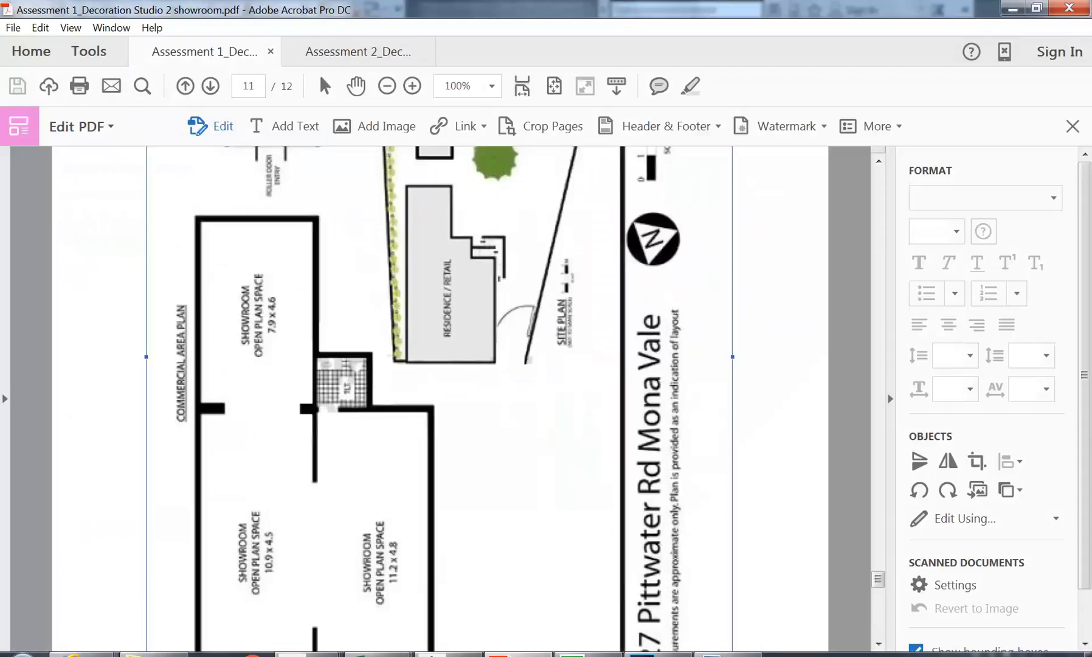
scroll(627, 378, "down", 15)
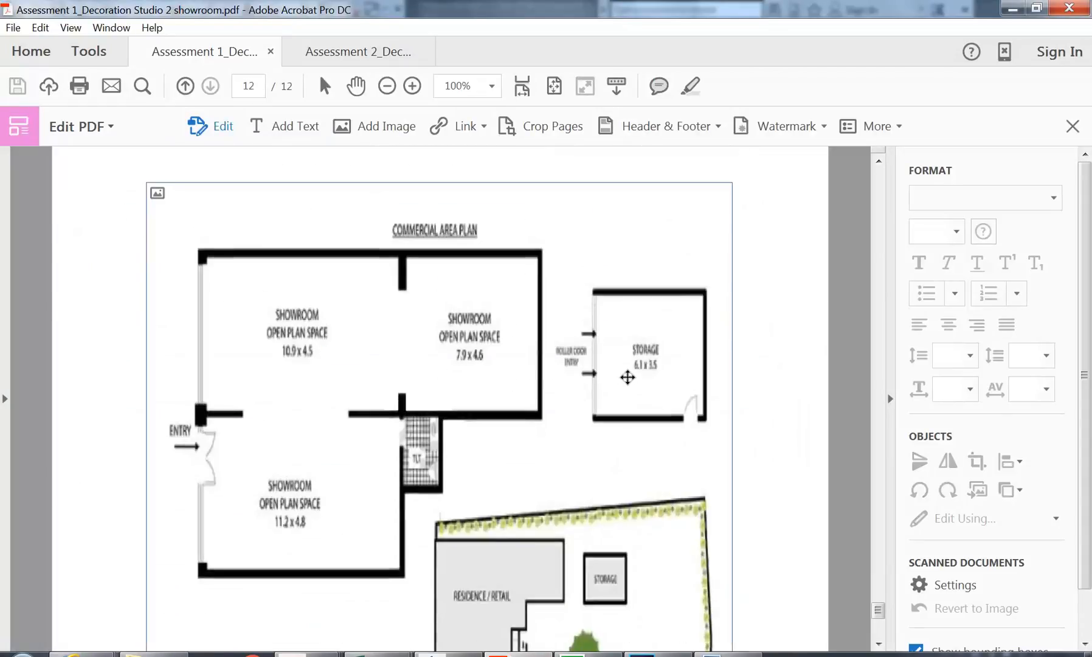
scroll(627, 377, "down", 10)
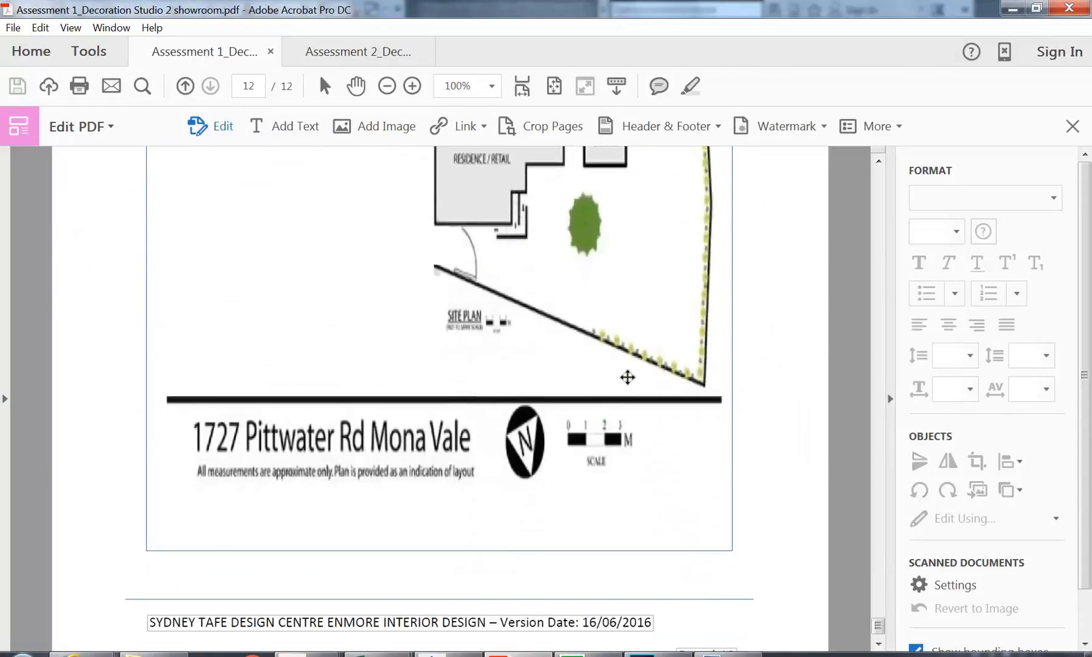
scroll(628, 377, "up", 20)
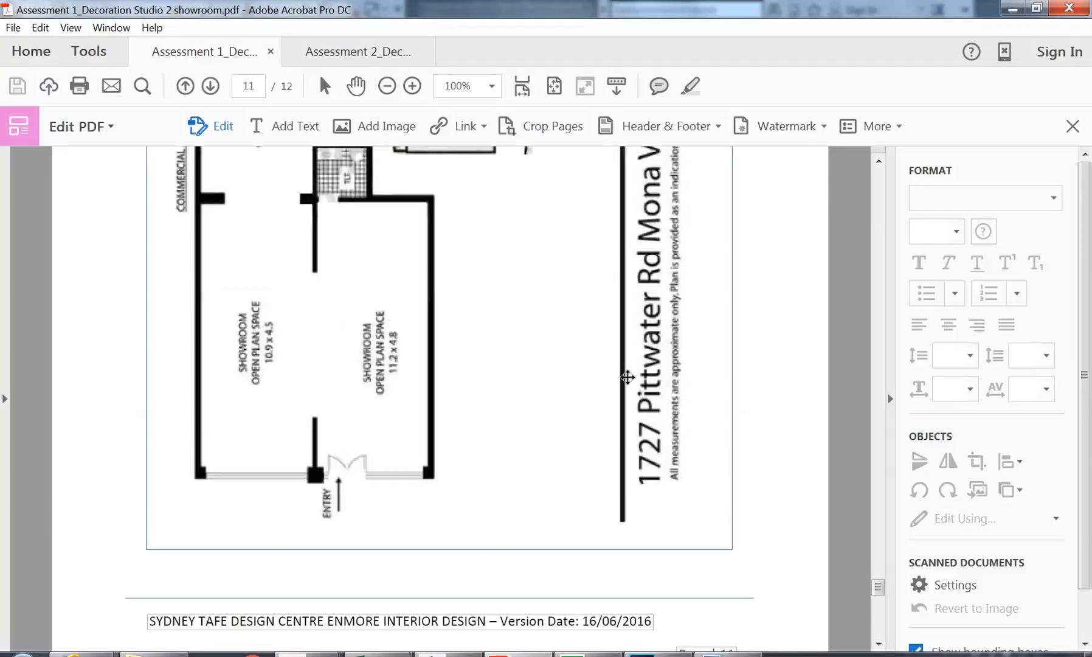
left_click(1012, 8)
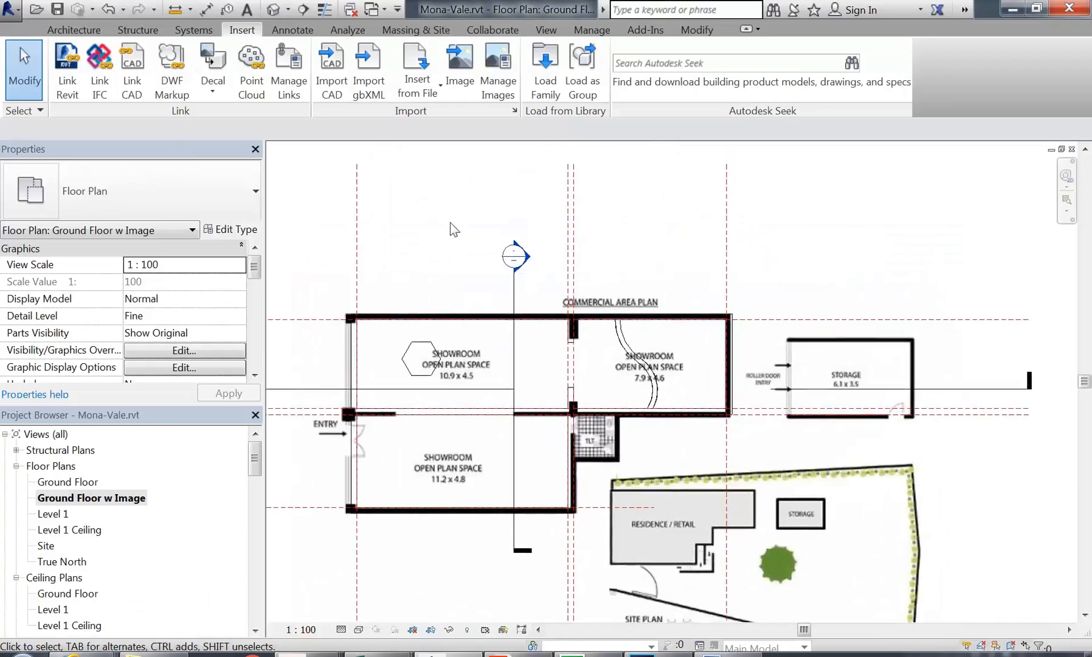
middle_click_drag(450, 223, 439, 220)
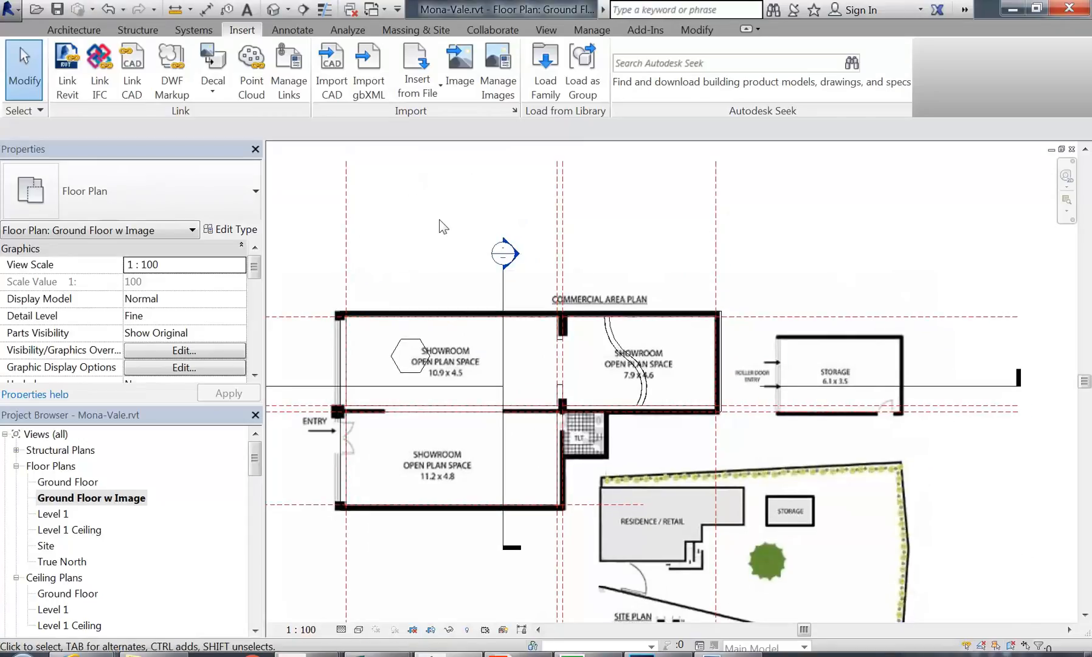
scroll(443, 226, "down", 2)
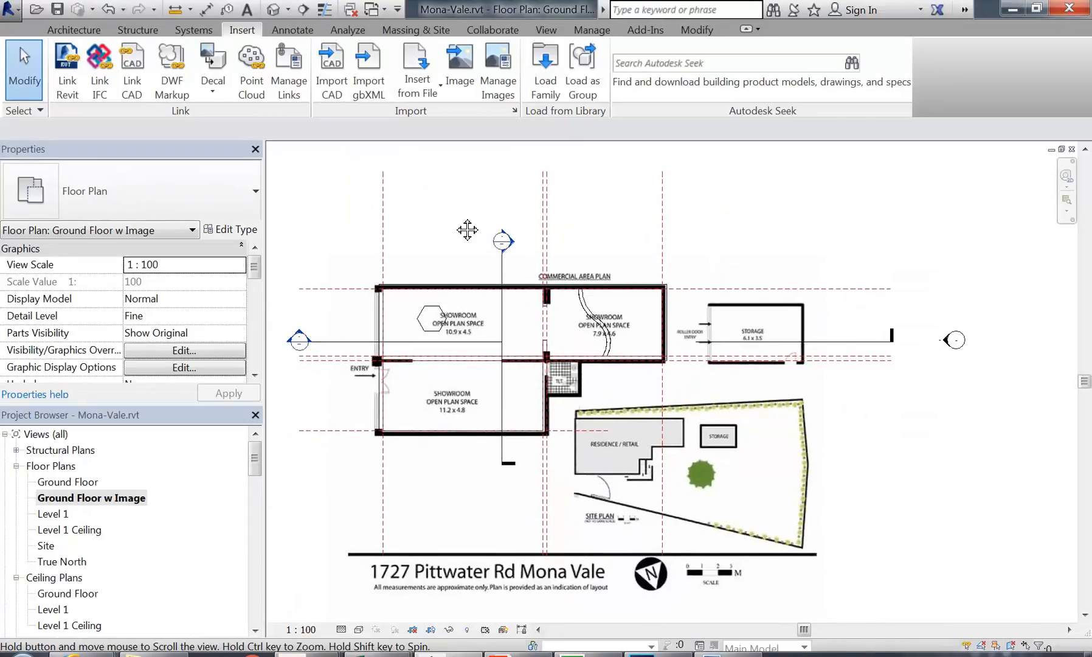